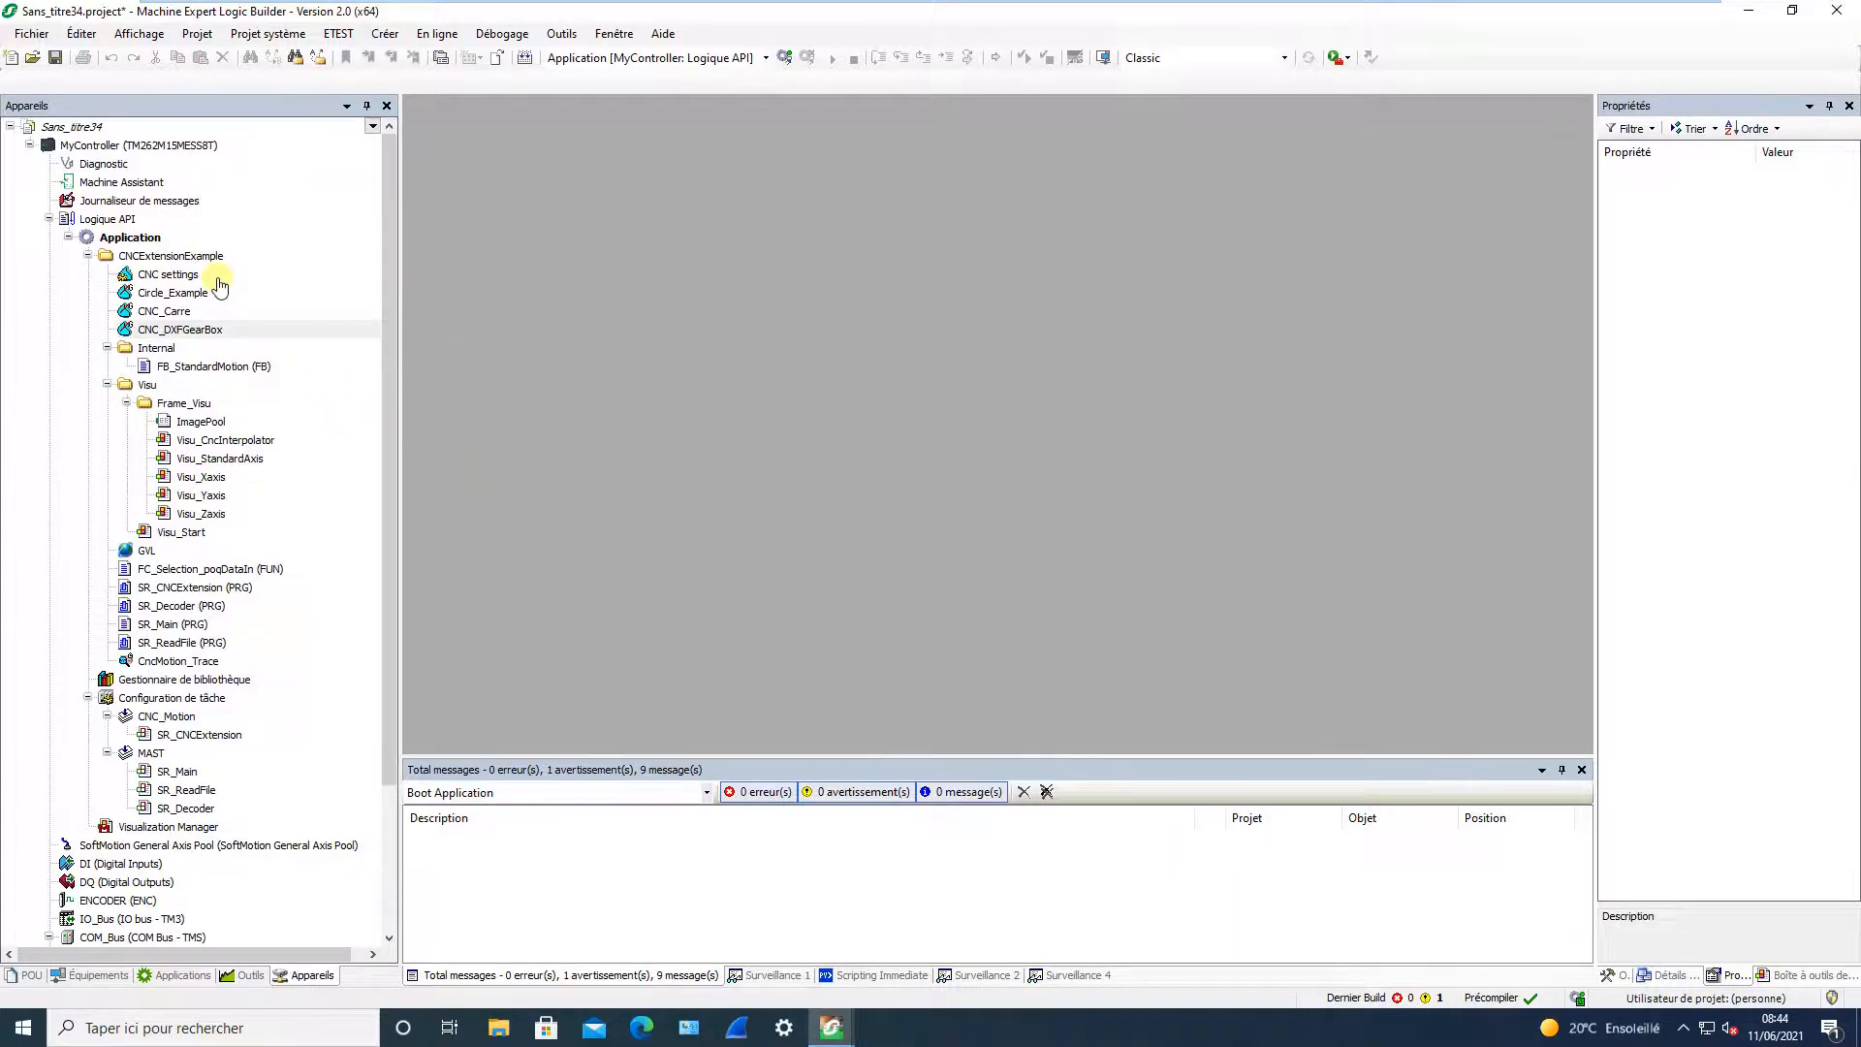
- Add a CNC program named Logo to the CNCExtensionExample folder, using Din66025 implementation and SMC_CNC_REF compilation mode
{"action": "right_click", "coordinate": [190, 258]}
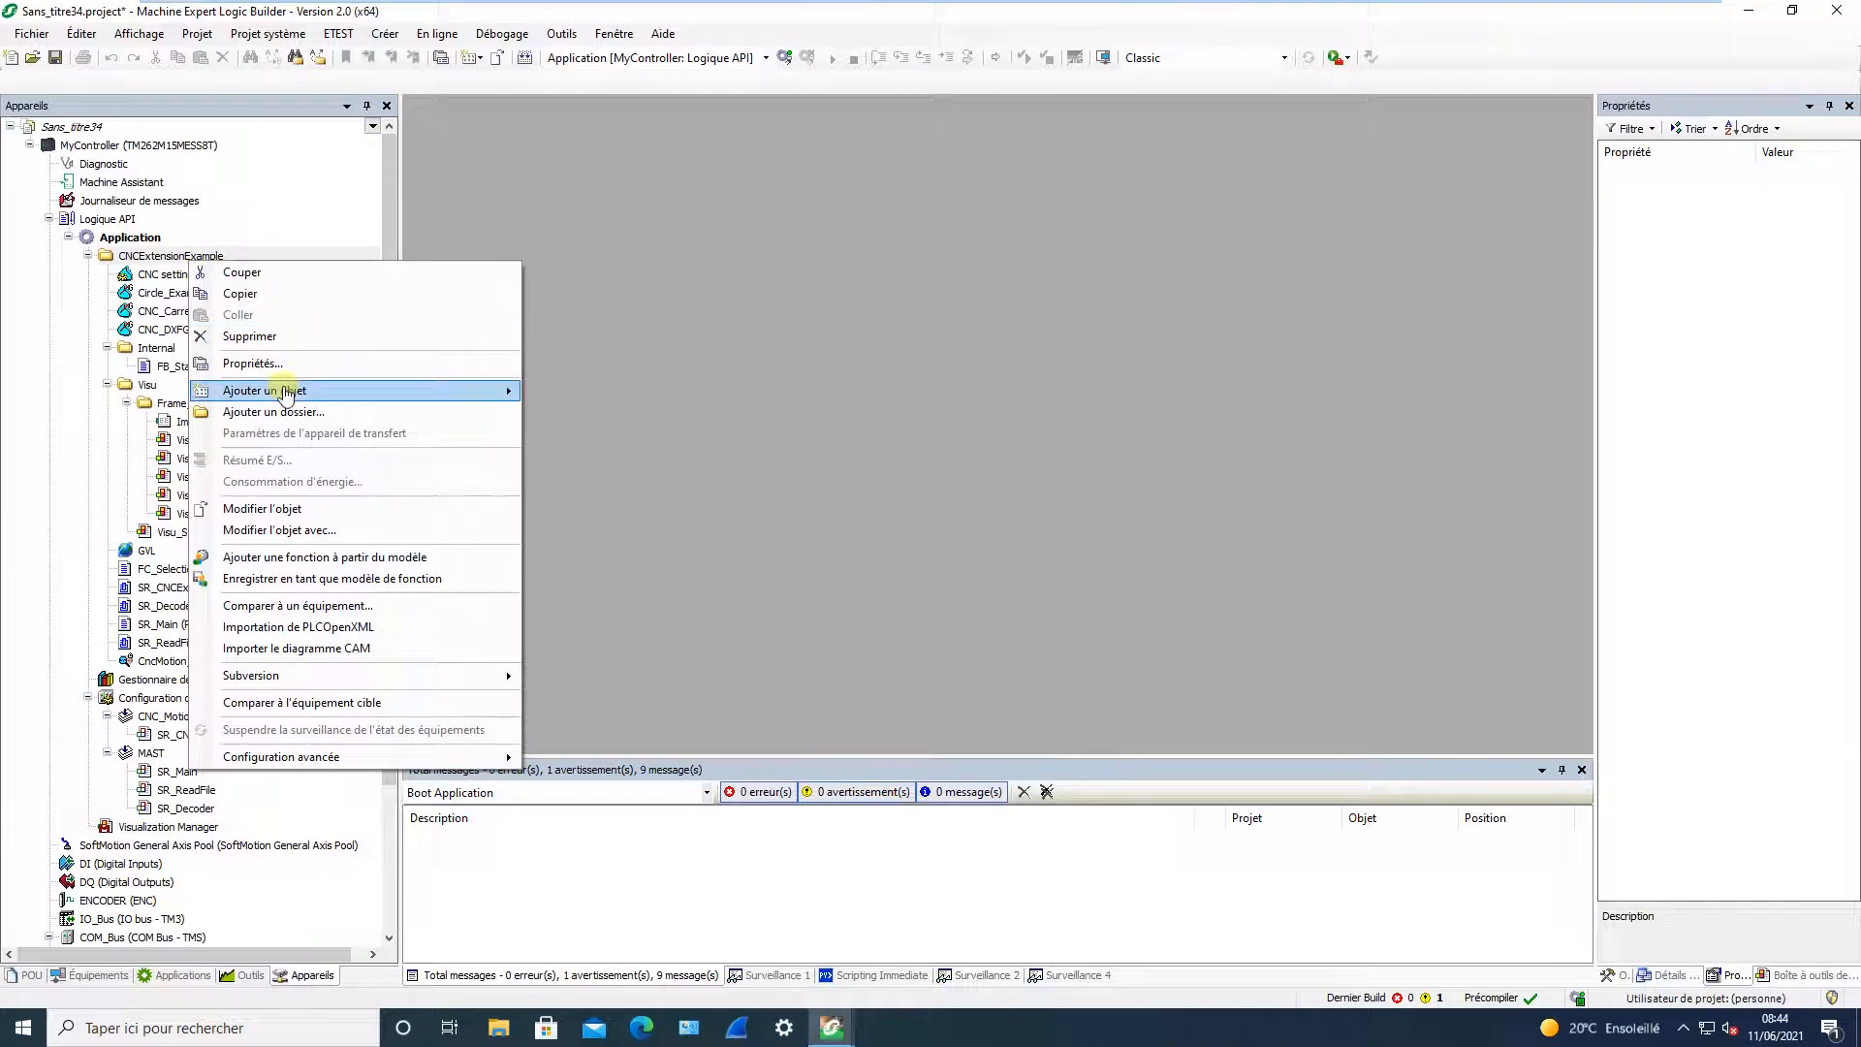
{"action": "mouse_move", "coordinate": [291, 389]}
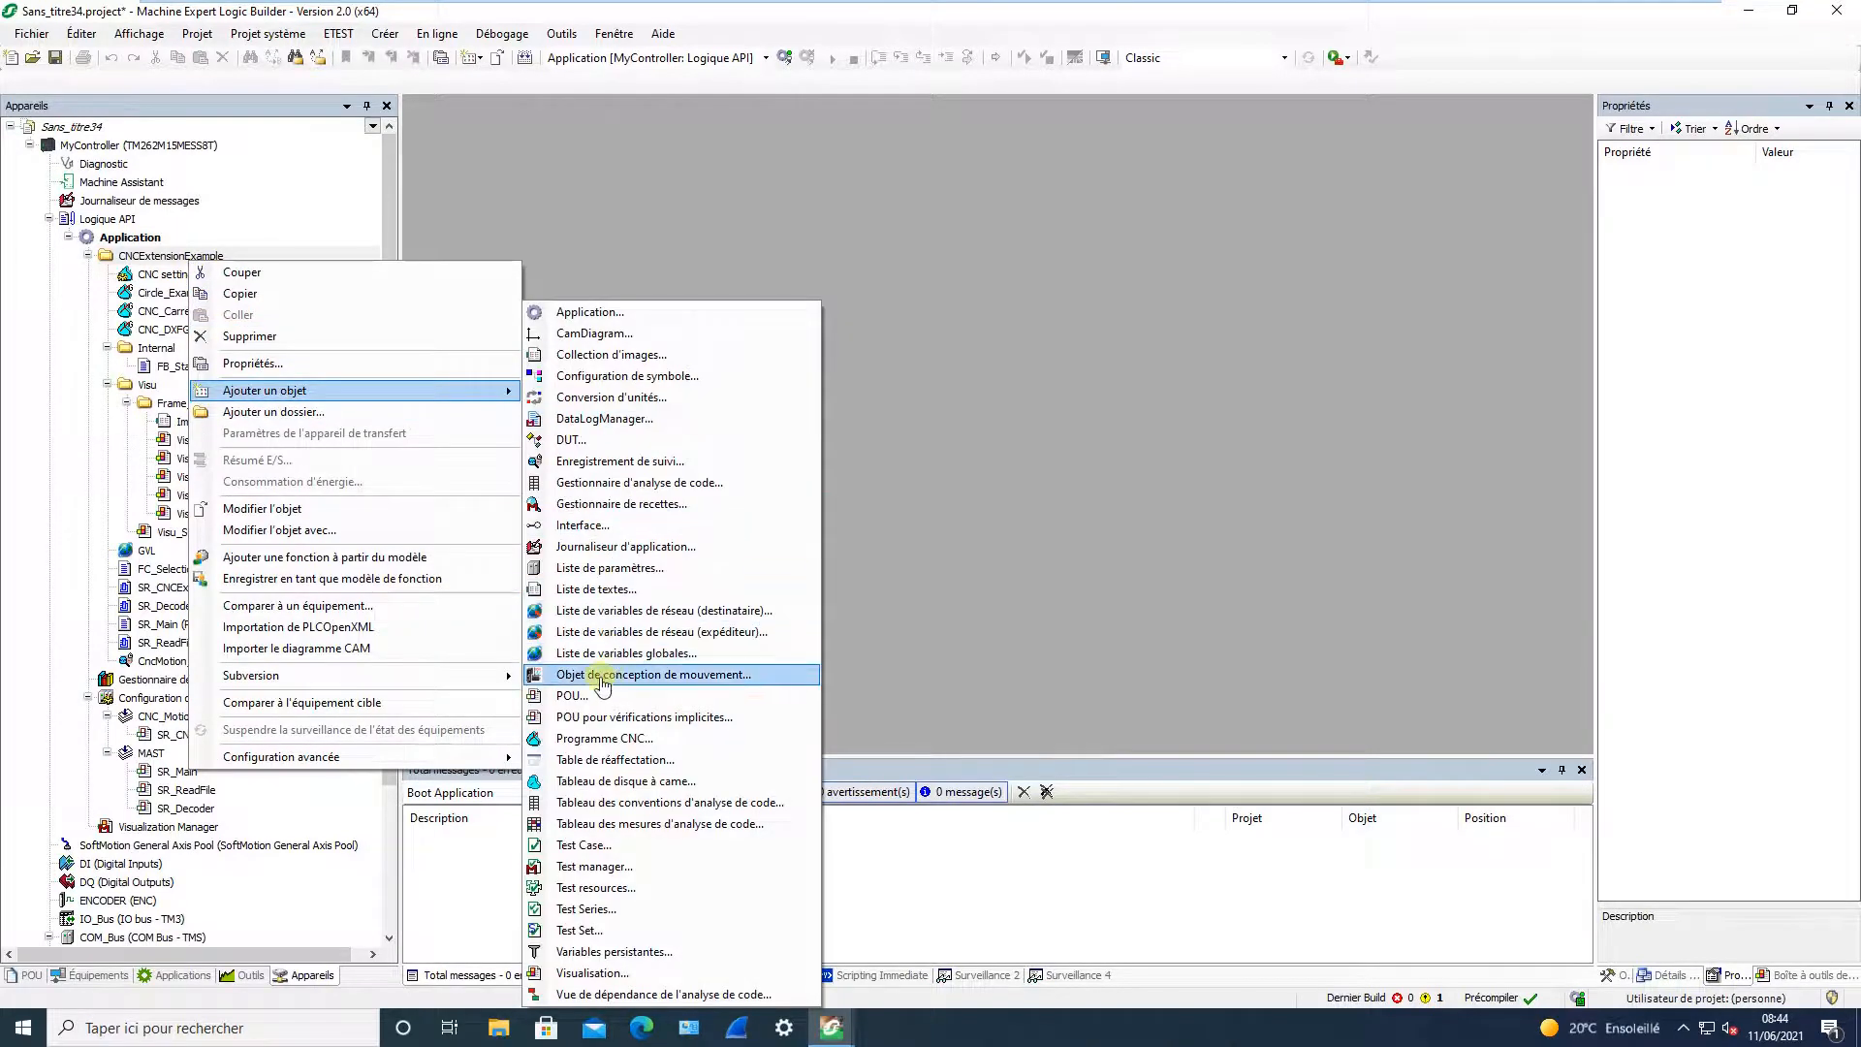
{"action": "left_click", "coordinate": [599, 738]}
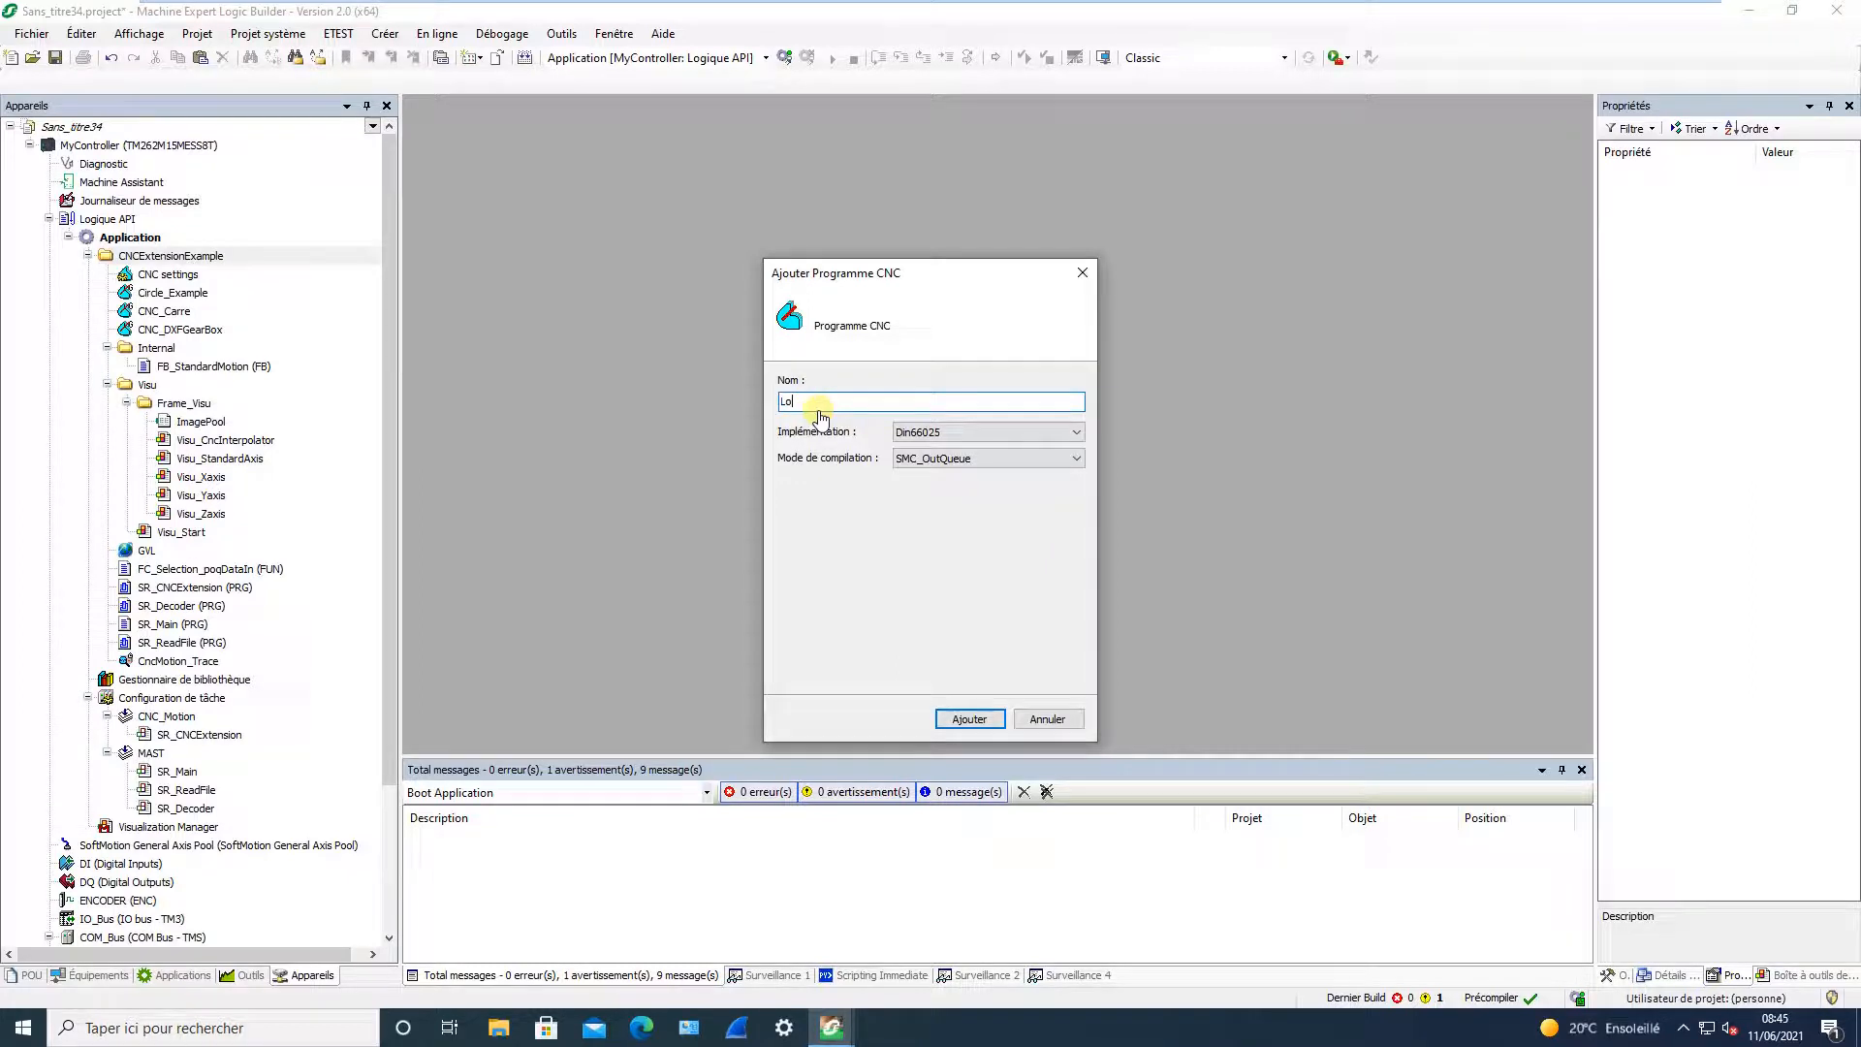
{"action": "type", "text": "Logo"}
{"action": "left_click", "coordinate": [965, 458]}
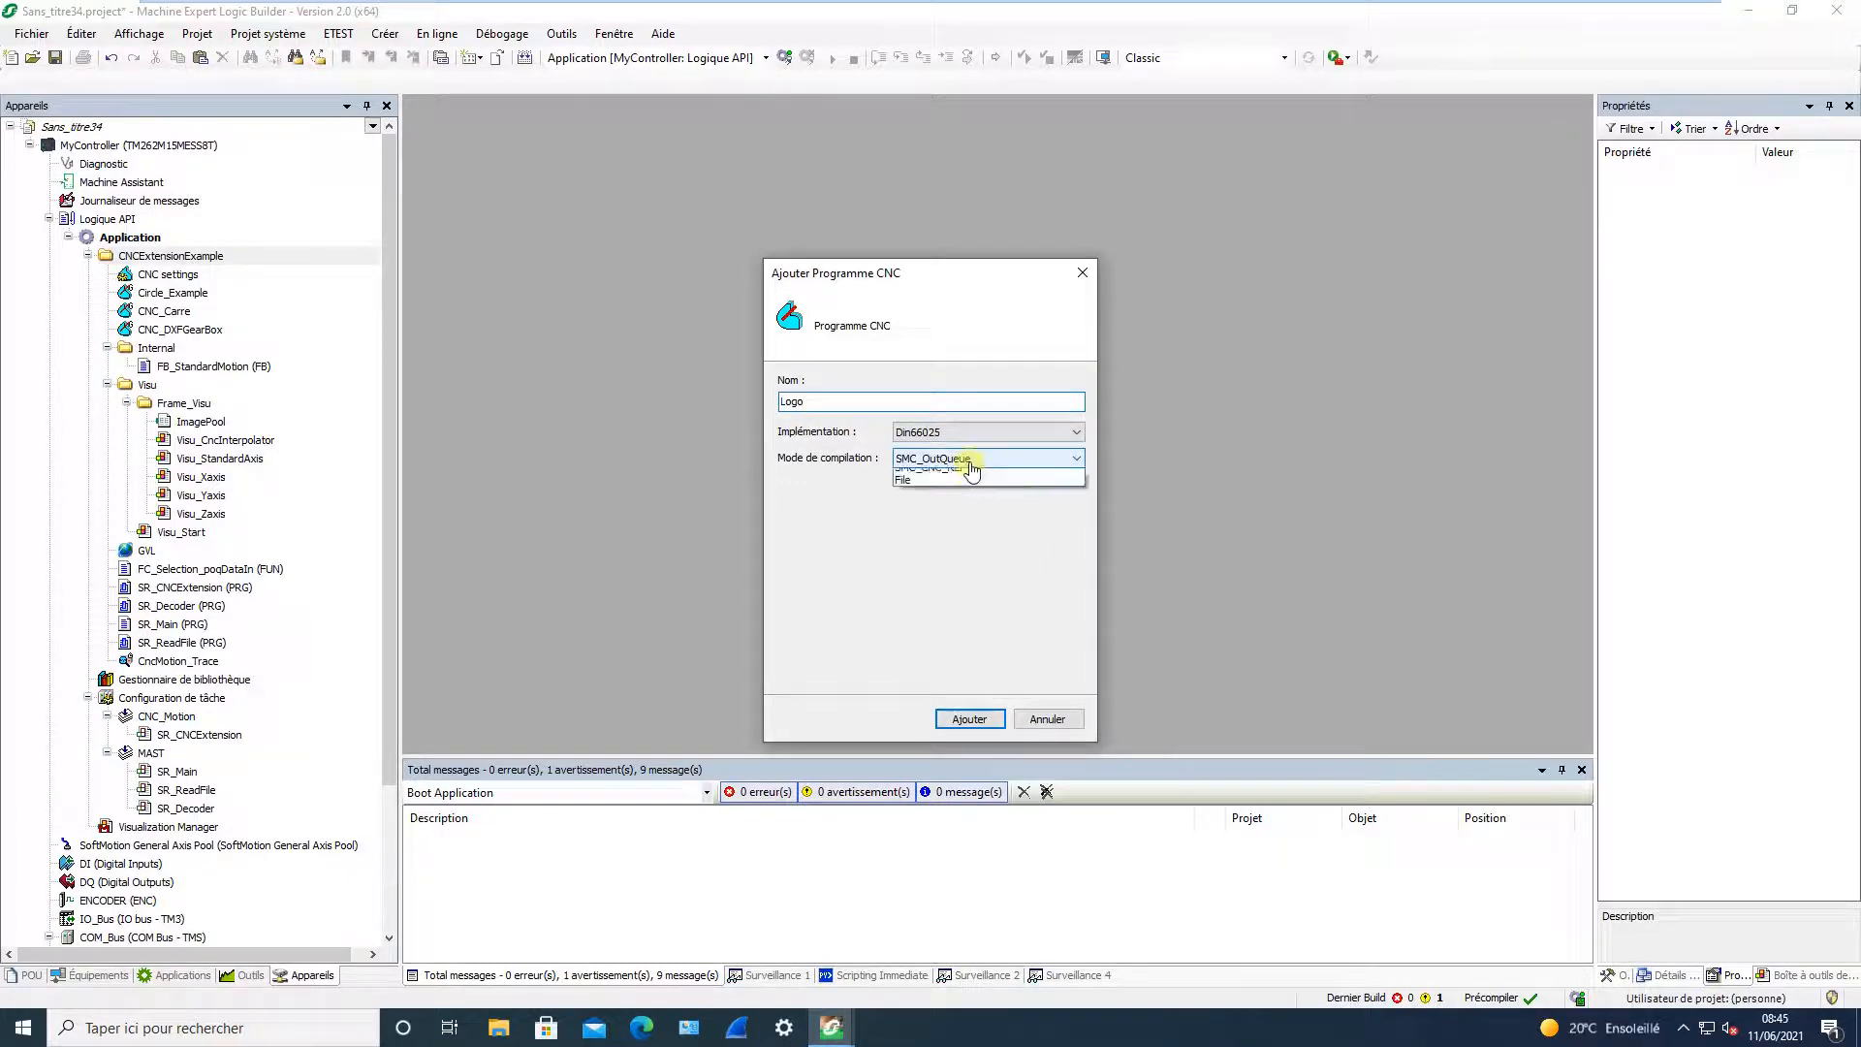
{"action": "left_click", "coordinate": [958, 496]}
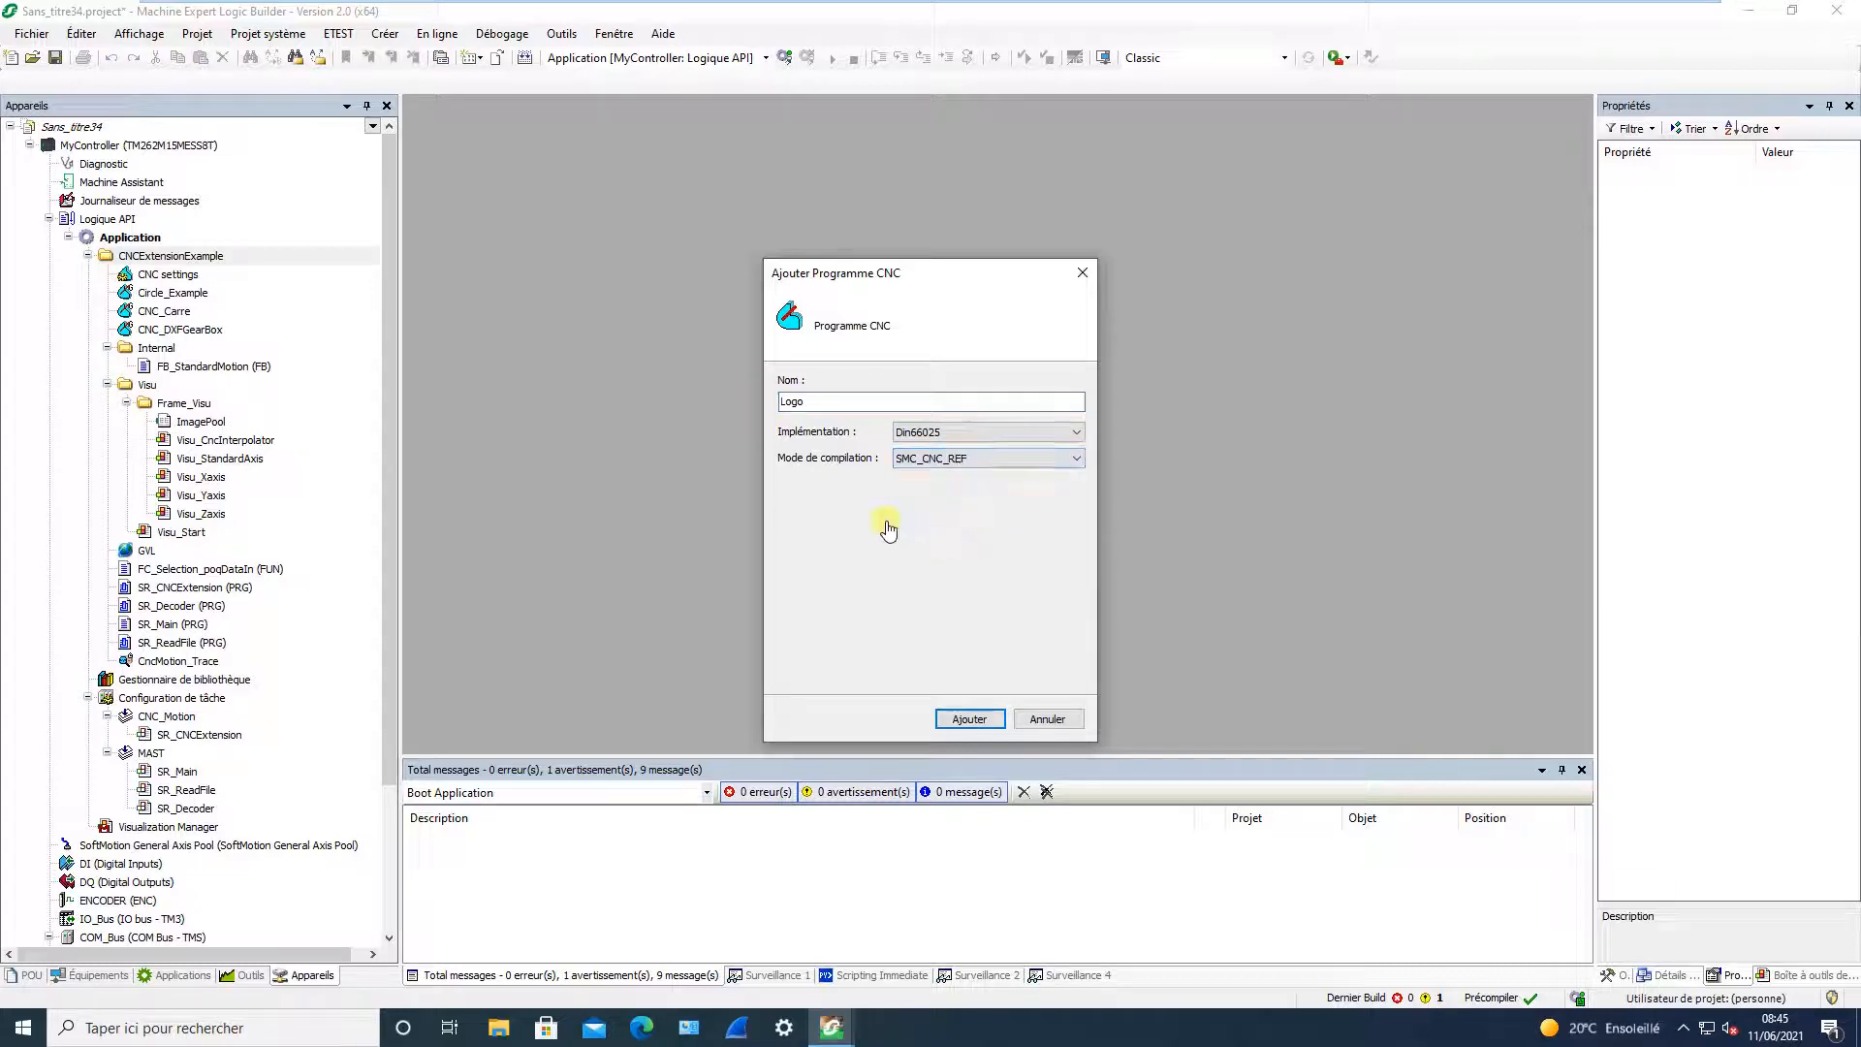
{"action": "left_click", "coordinate": [953, 719]}
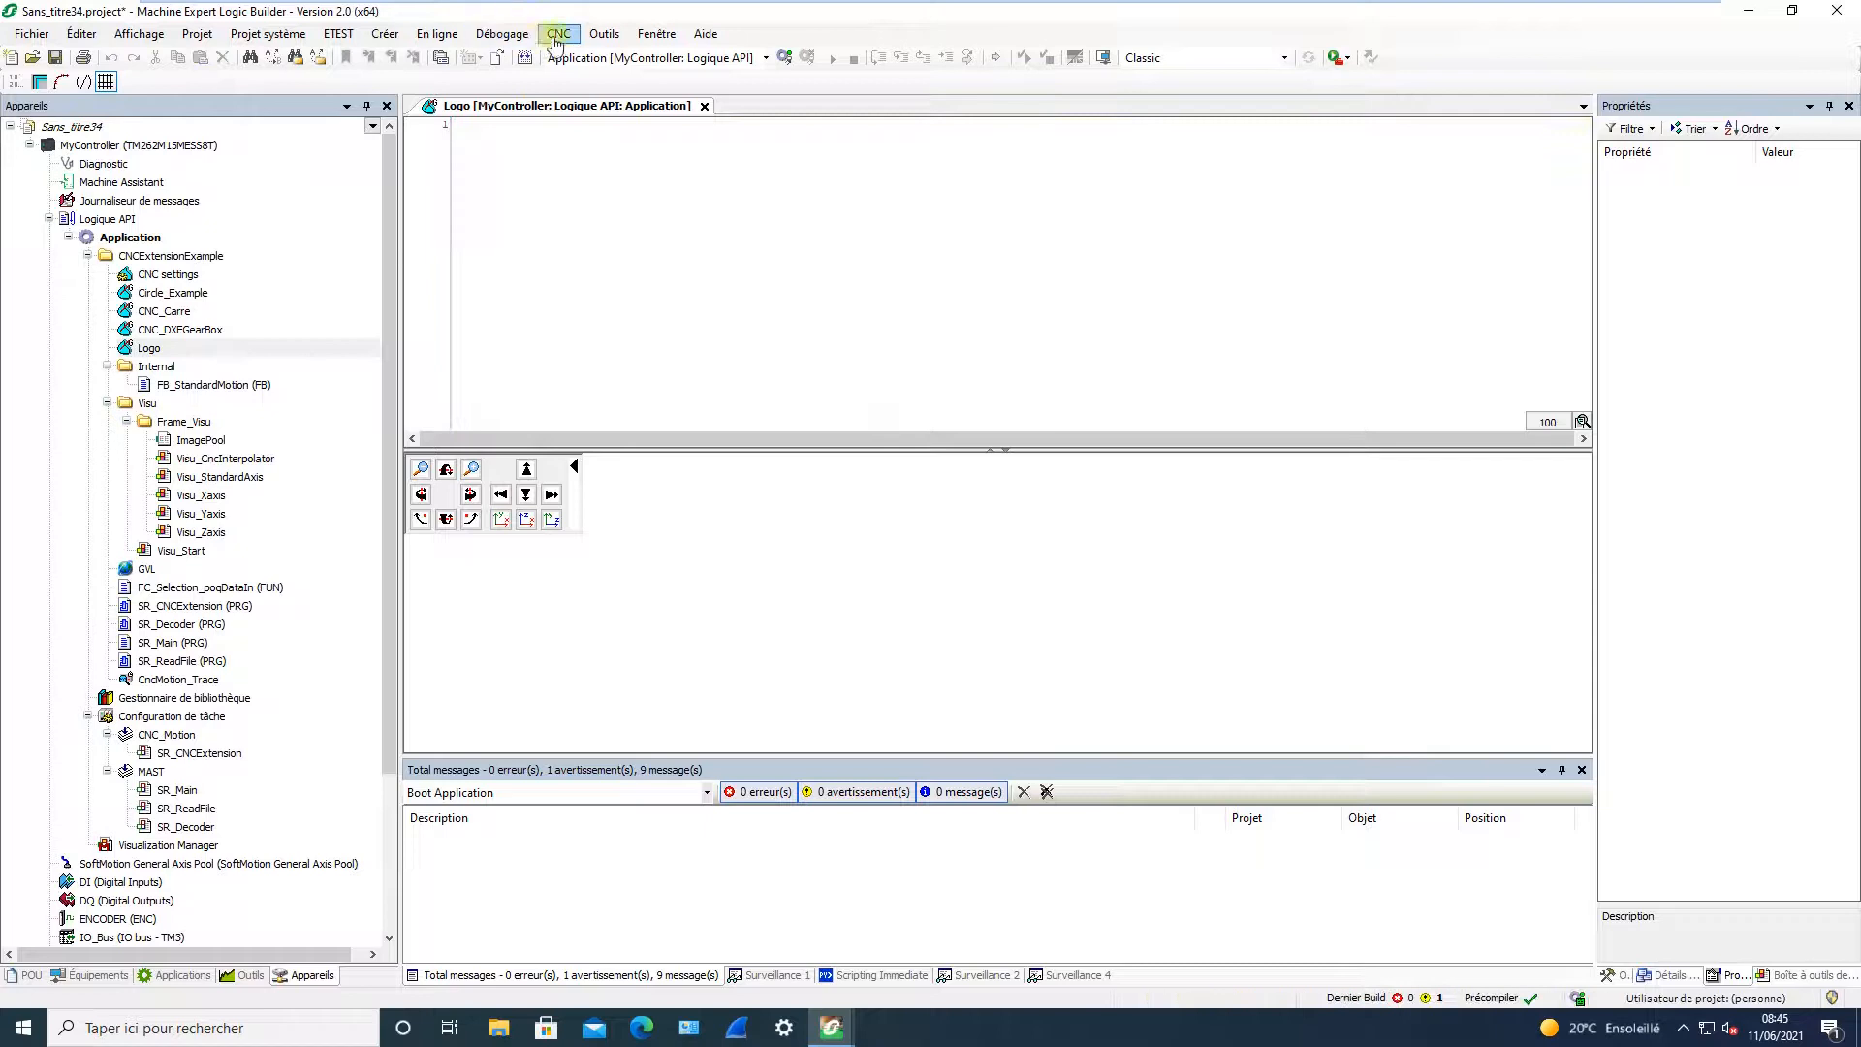
- Import the drawing file Logo Schneider.dxf into the Logo program with all elements of layer 0
{"action": "left_click", "coordinate": [559, 34]}
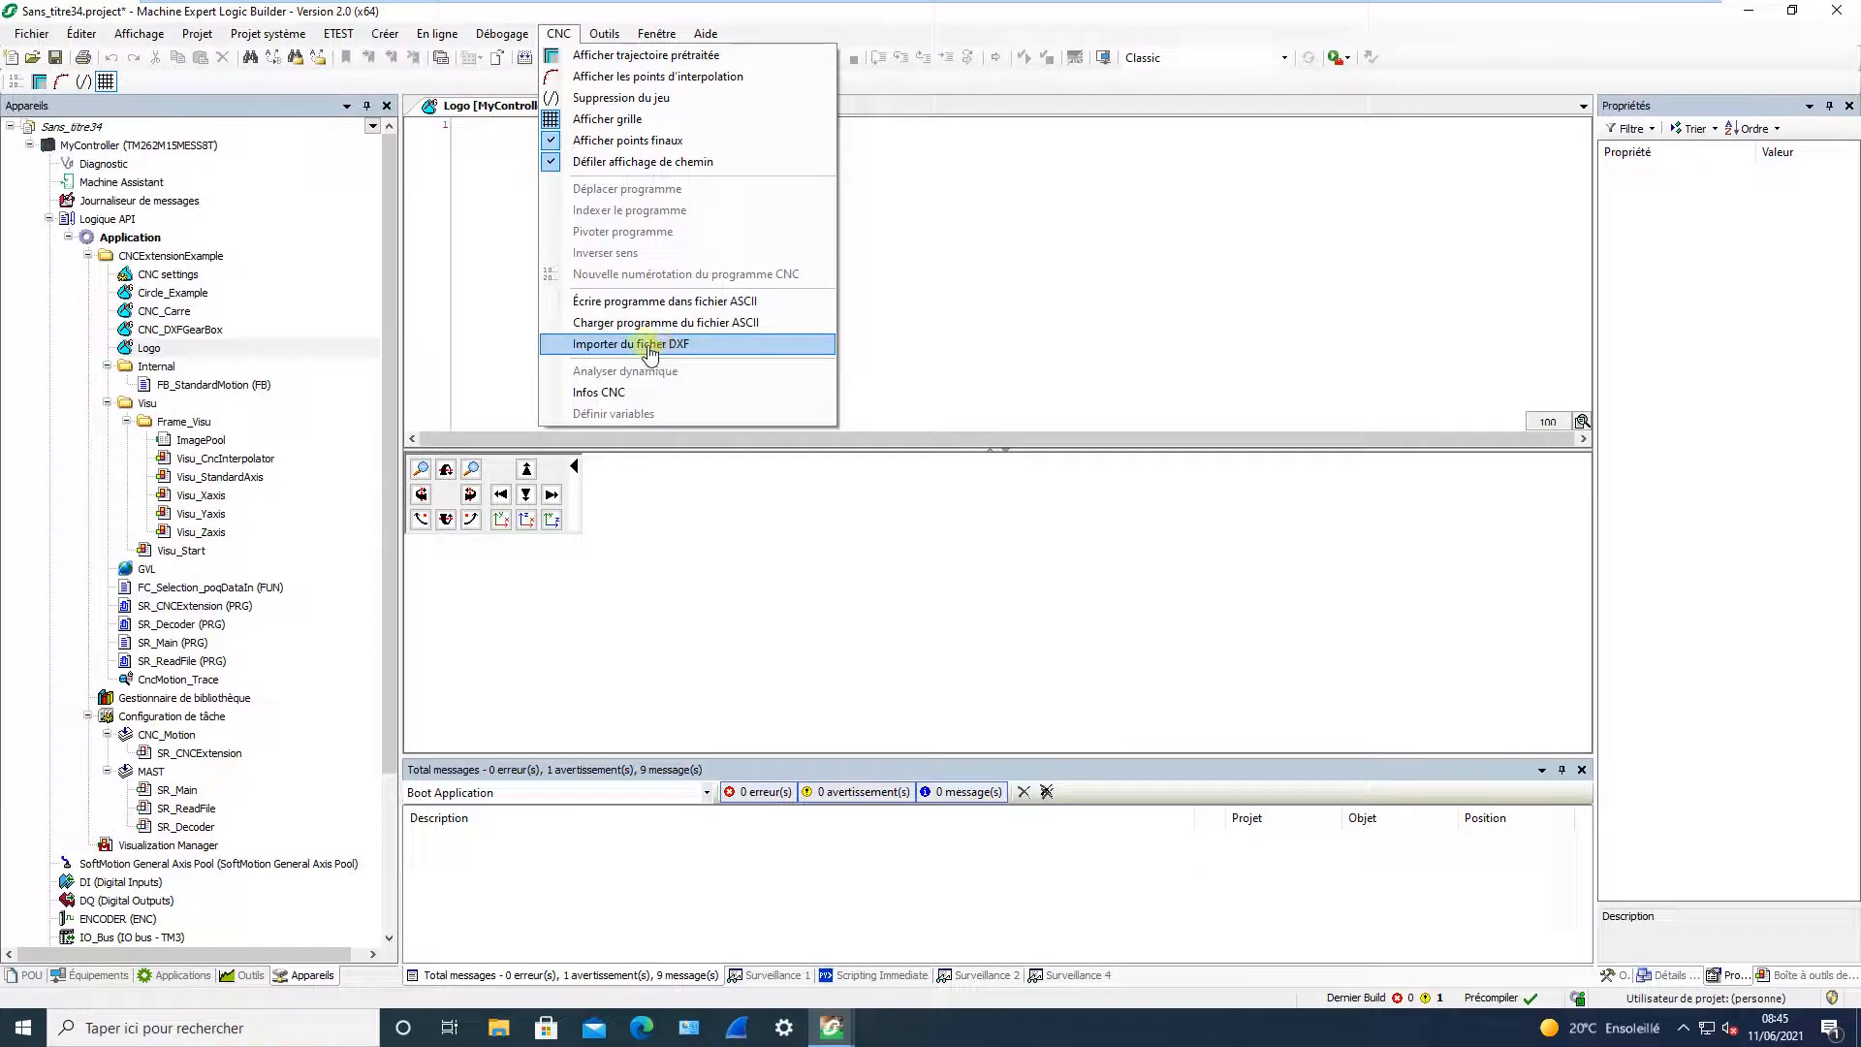
{"action": "left_click", "coordinate": [648, 344]}
{"action": "left_click", "coordinate": [702, 263]}
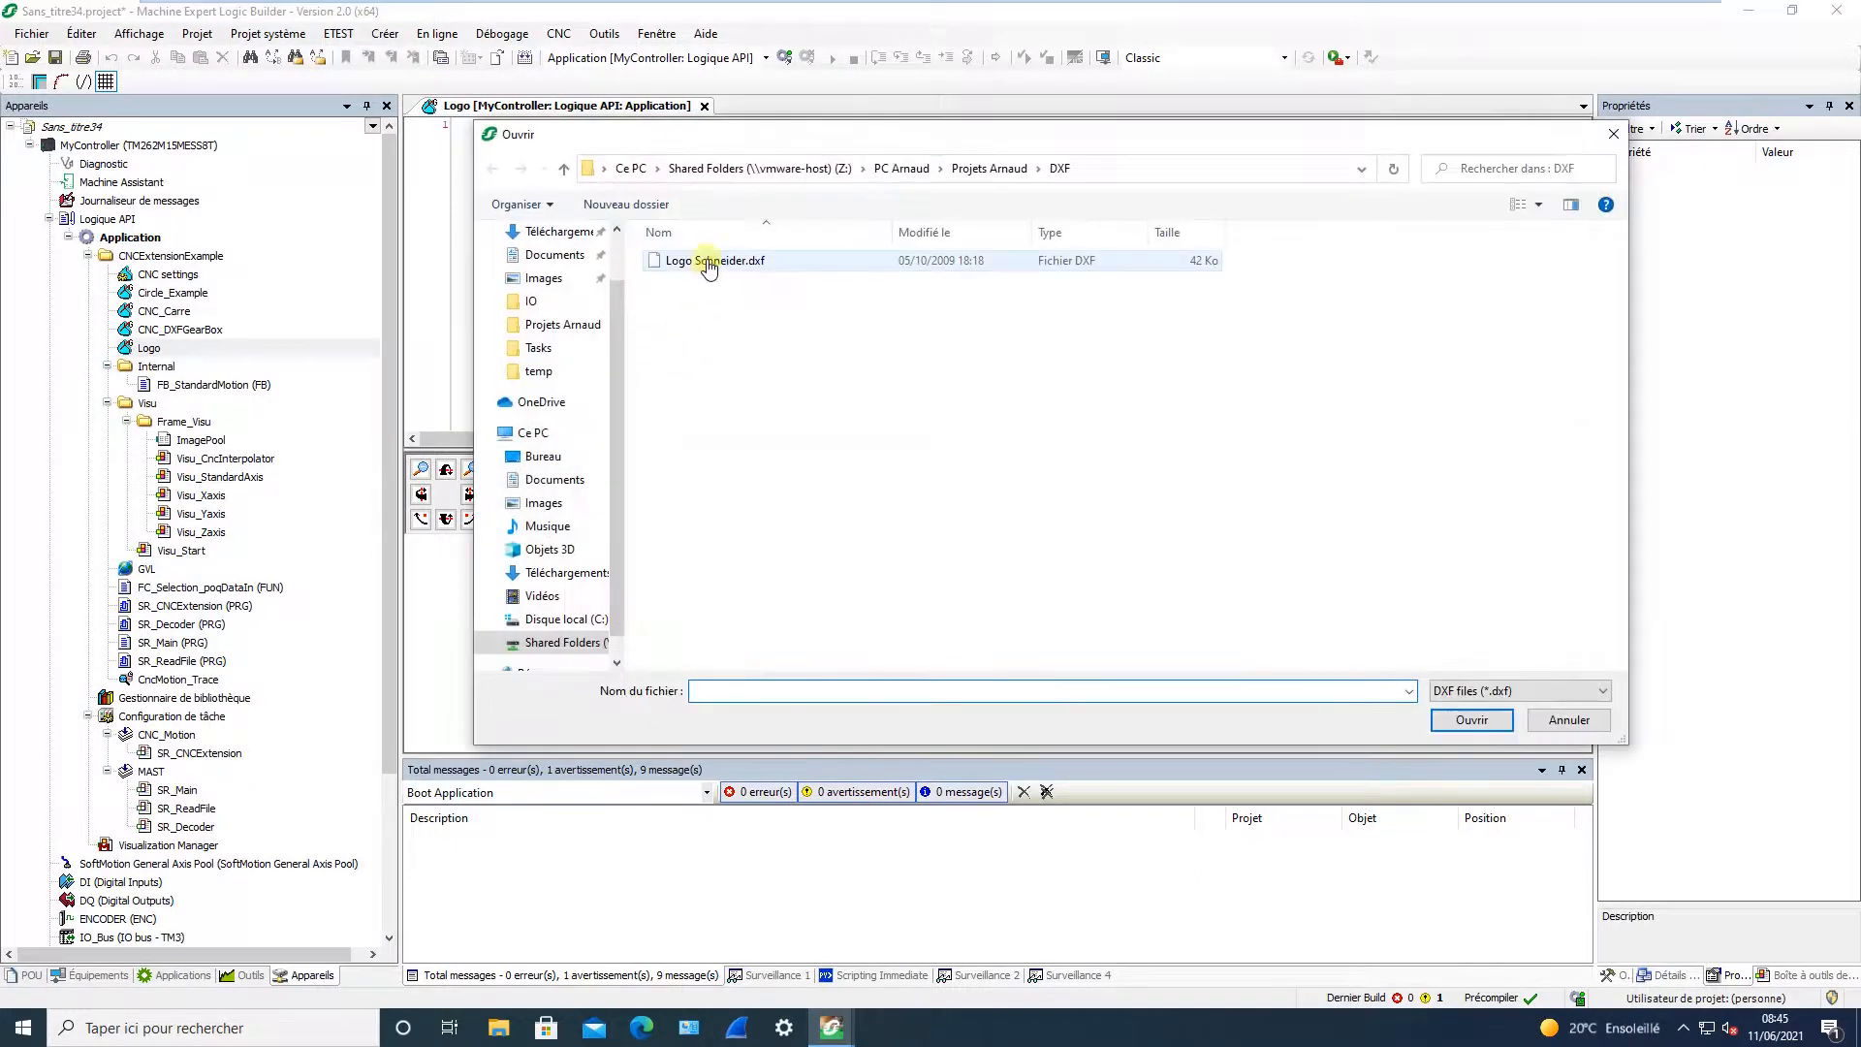
{"action": "left_click", "coordinate": [1471, 719]}
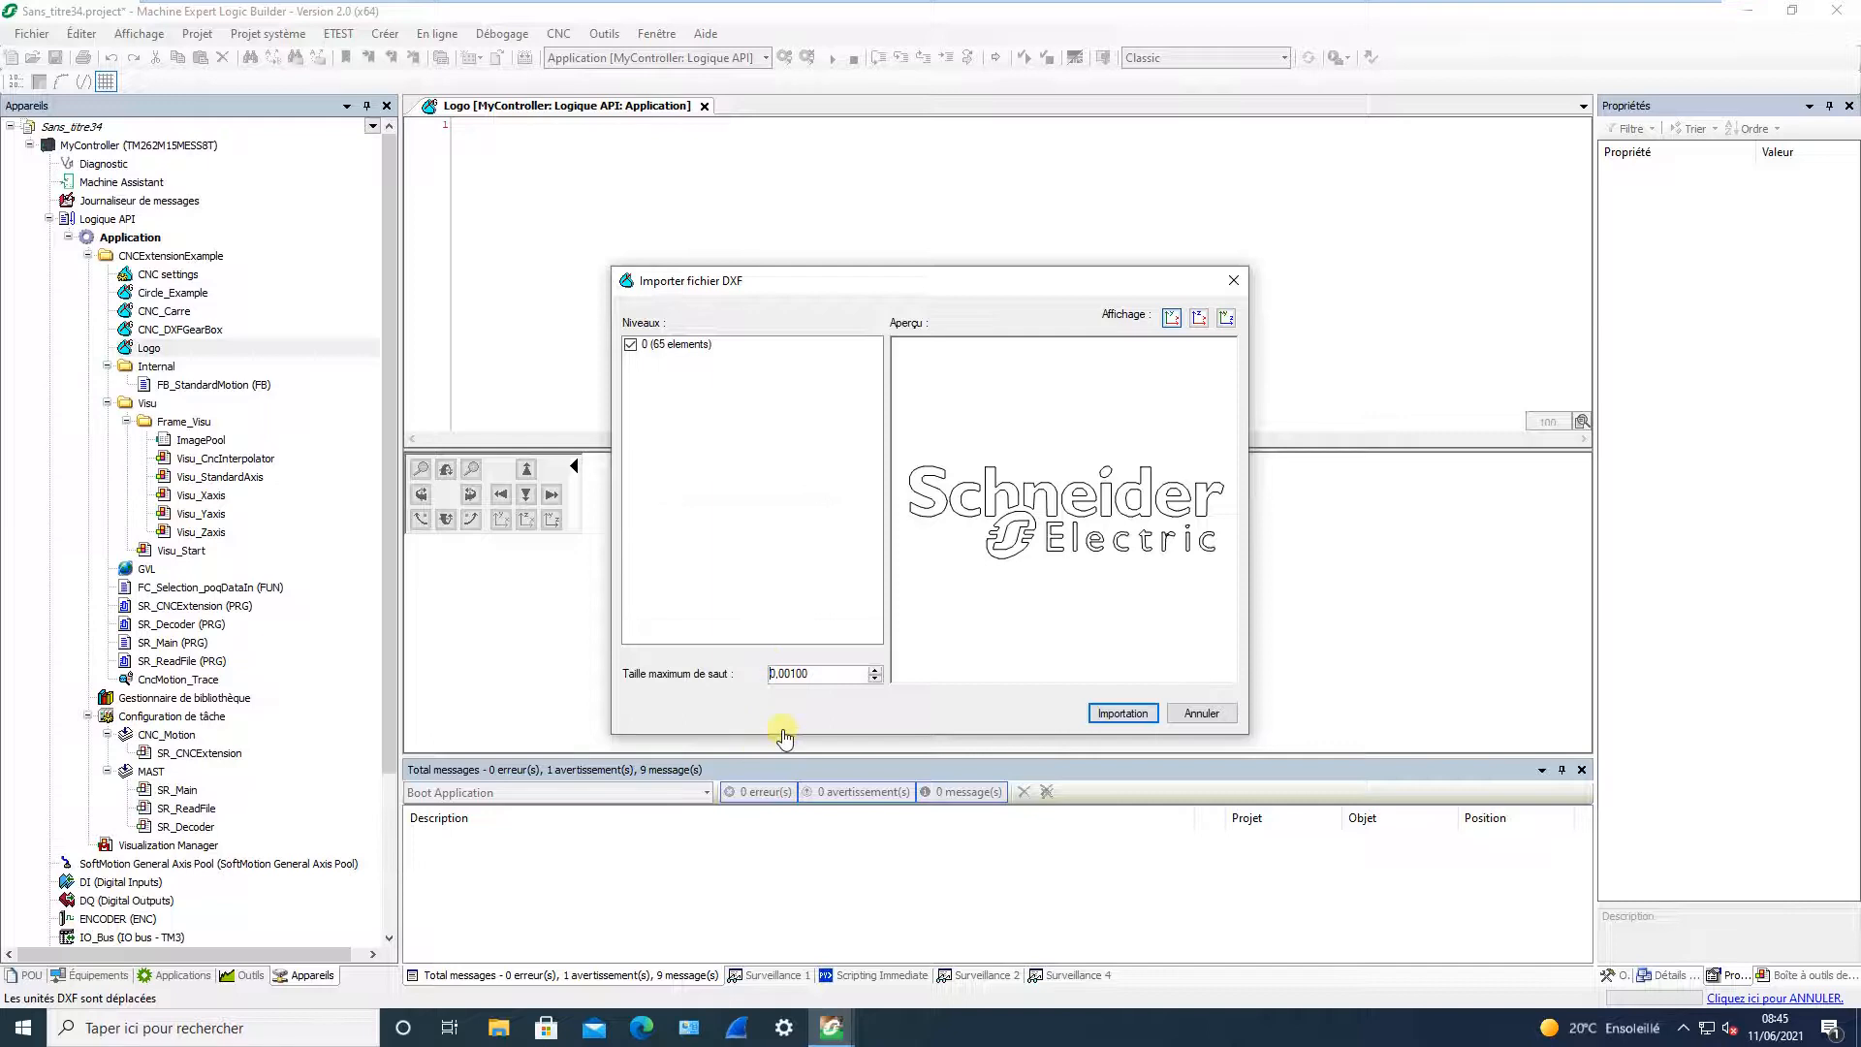
{"action": "left_click", "coordinate": [1101, 716]}
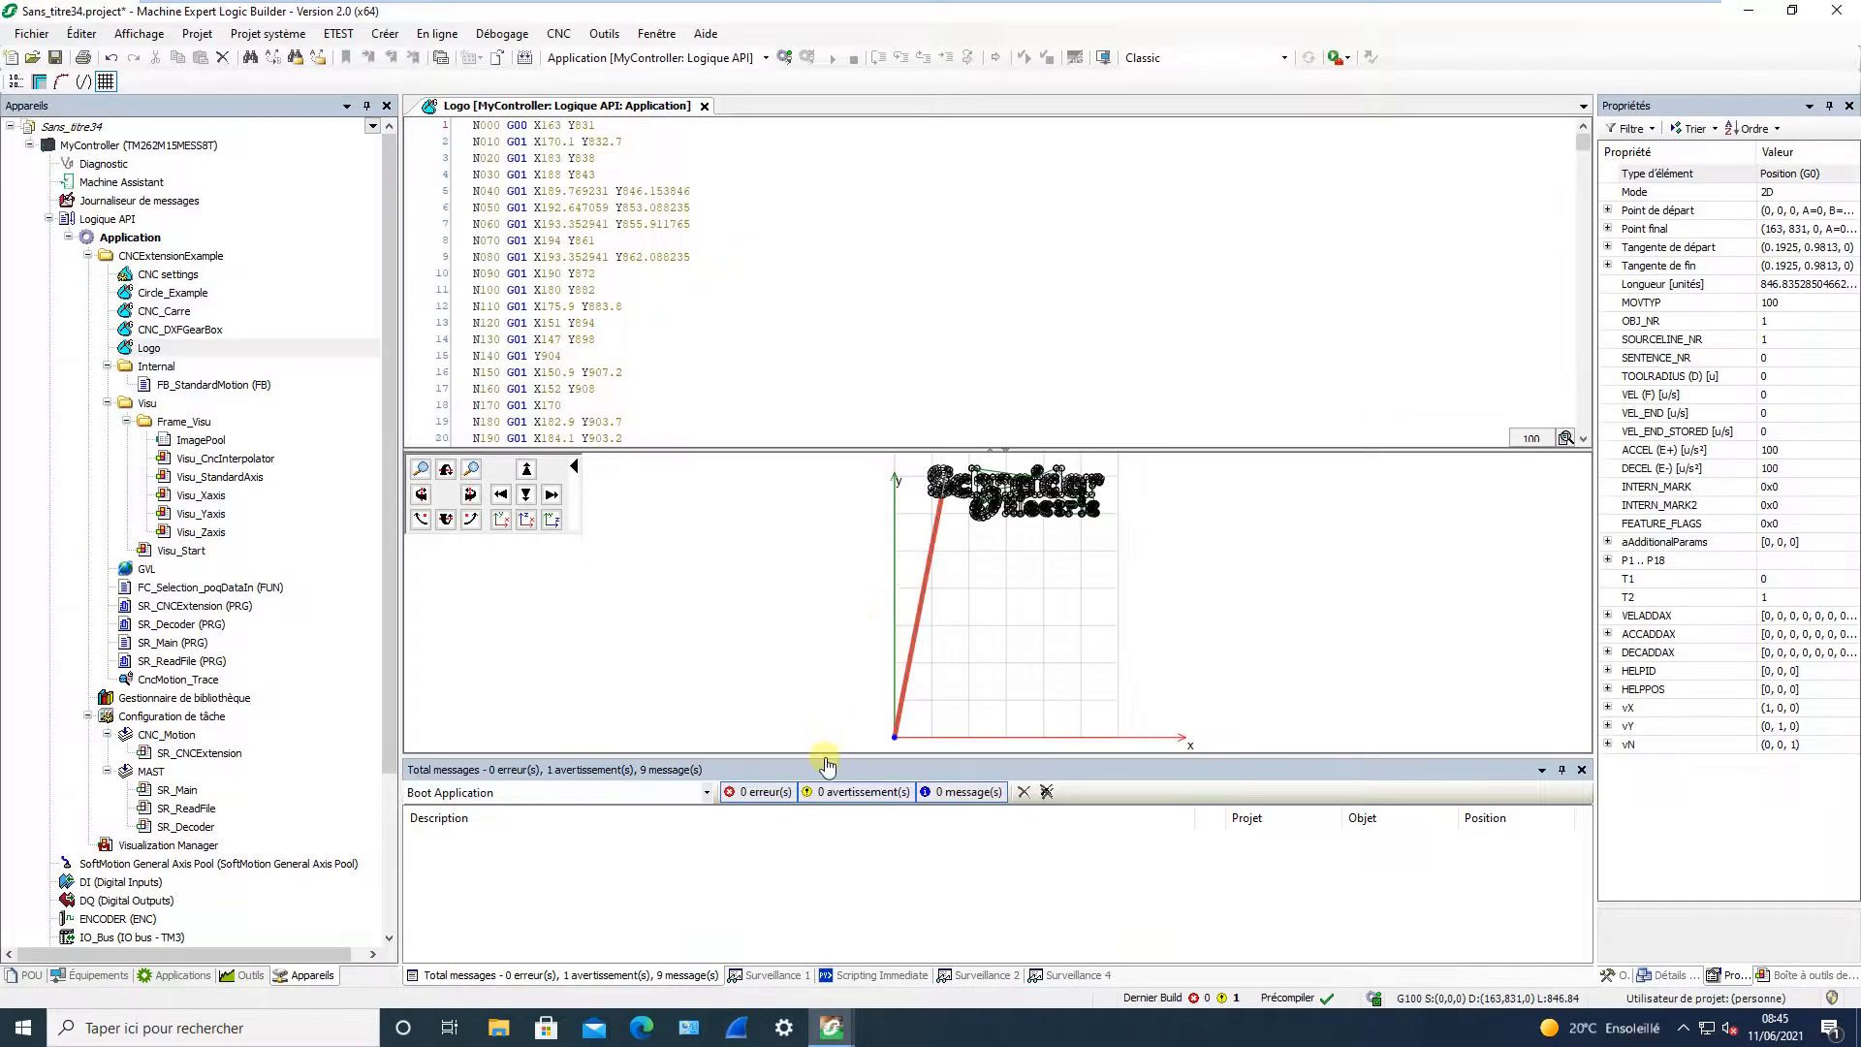
- Enlarge the path preview around the imported logo and select the initial positioning move from the origin
{"action": "left_click_drag", "start_coordinate": [826, 766], "coordinate": [831, 894]}
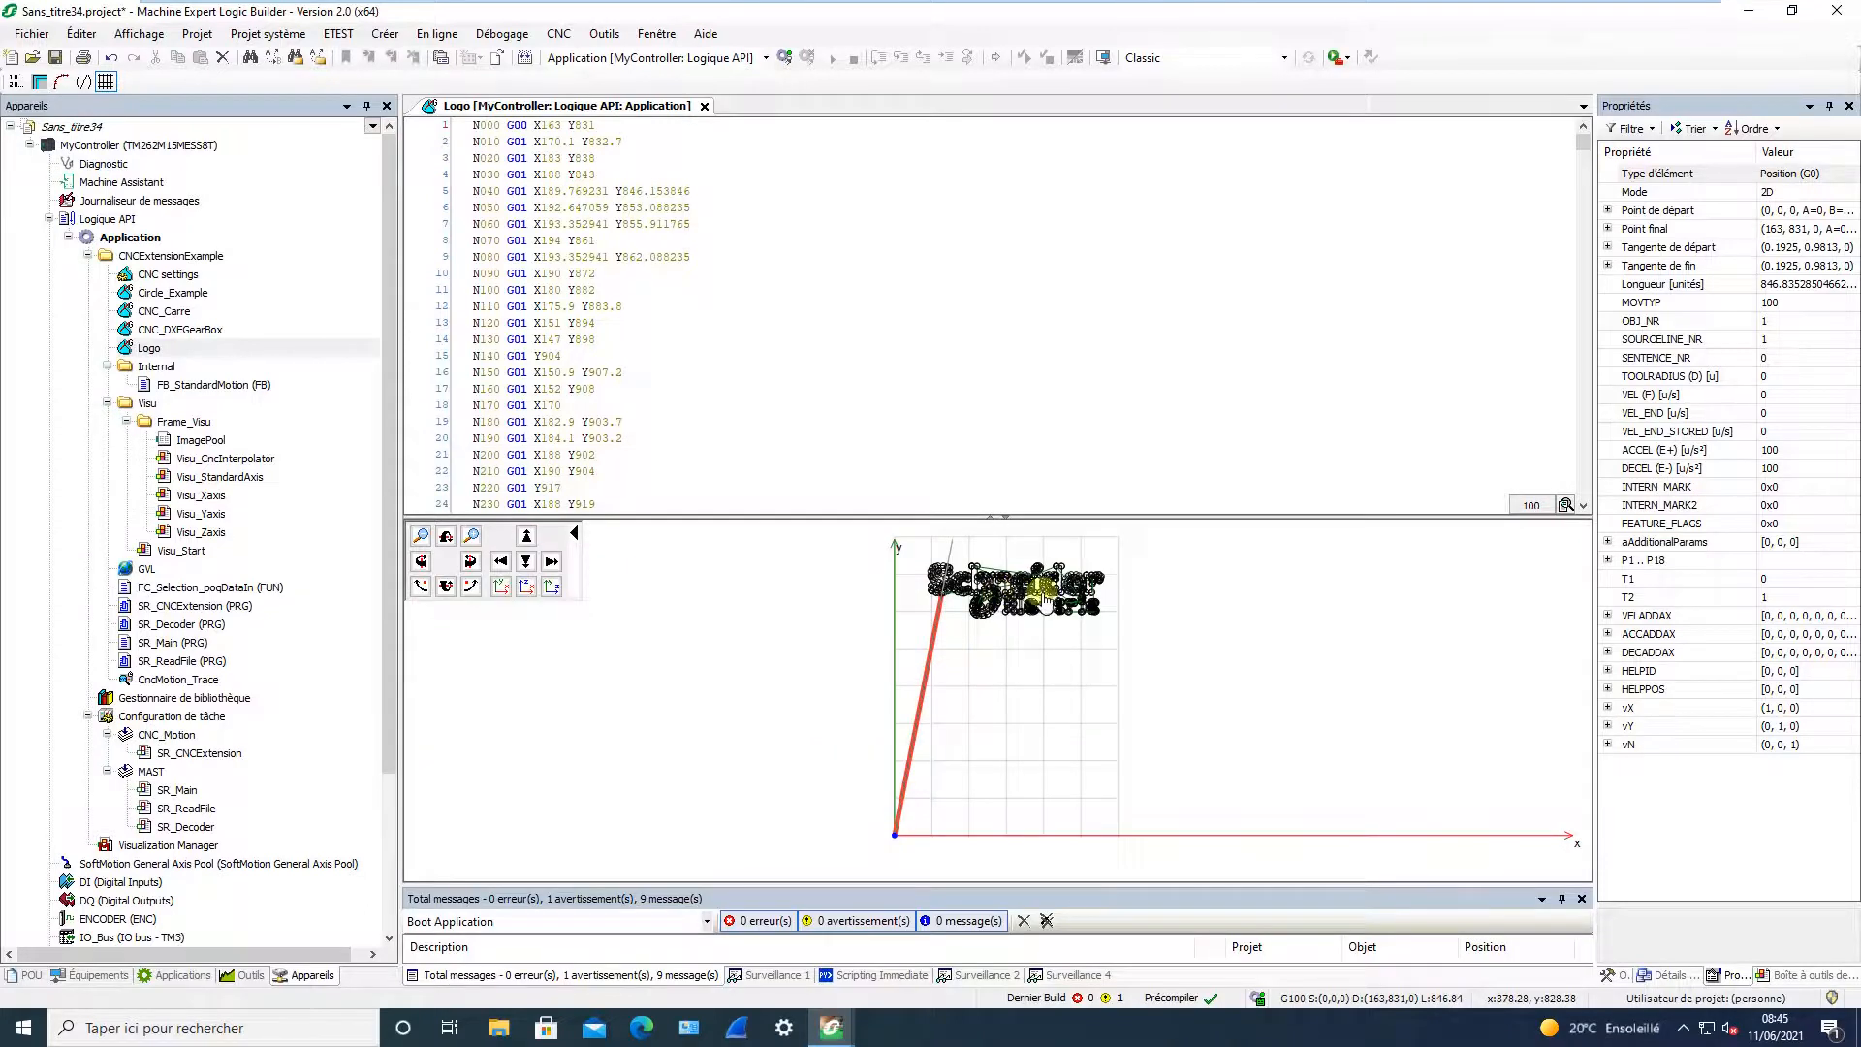
{"action": "left_click_drag", "start_coordinate": [999, 589], "coordinate": [908, 697]}
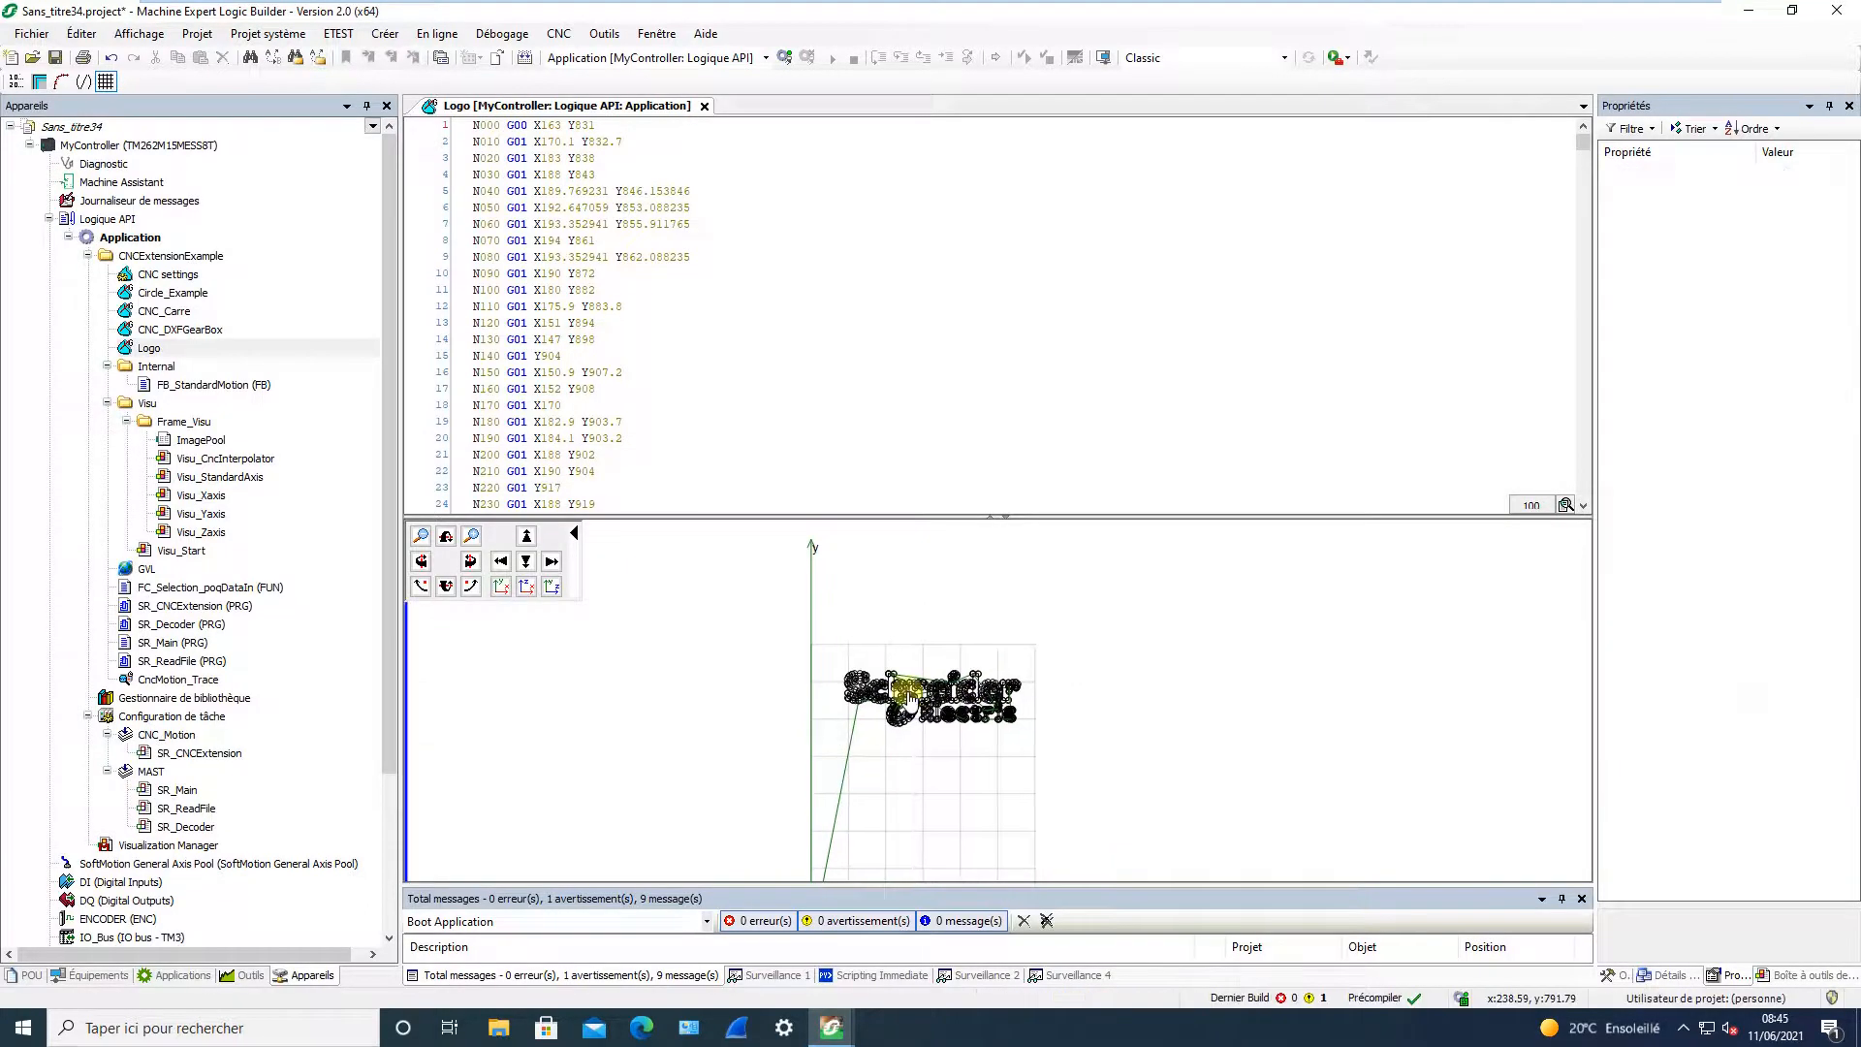
{"action": "scroll", "coordinate": [908, 696], "scroll_direction": "up", "scroll_amount": 5}
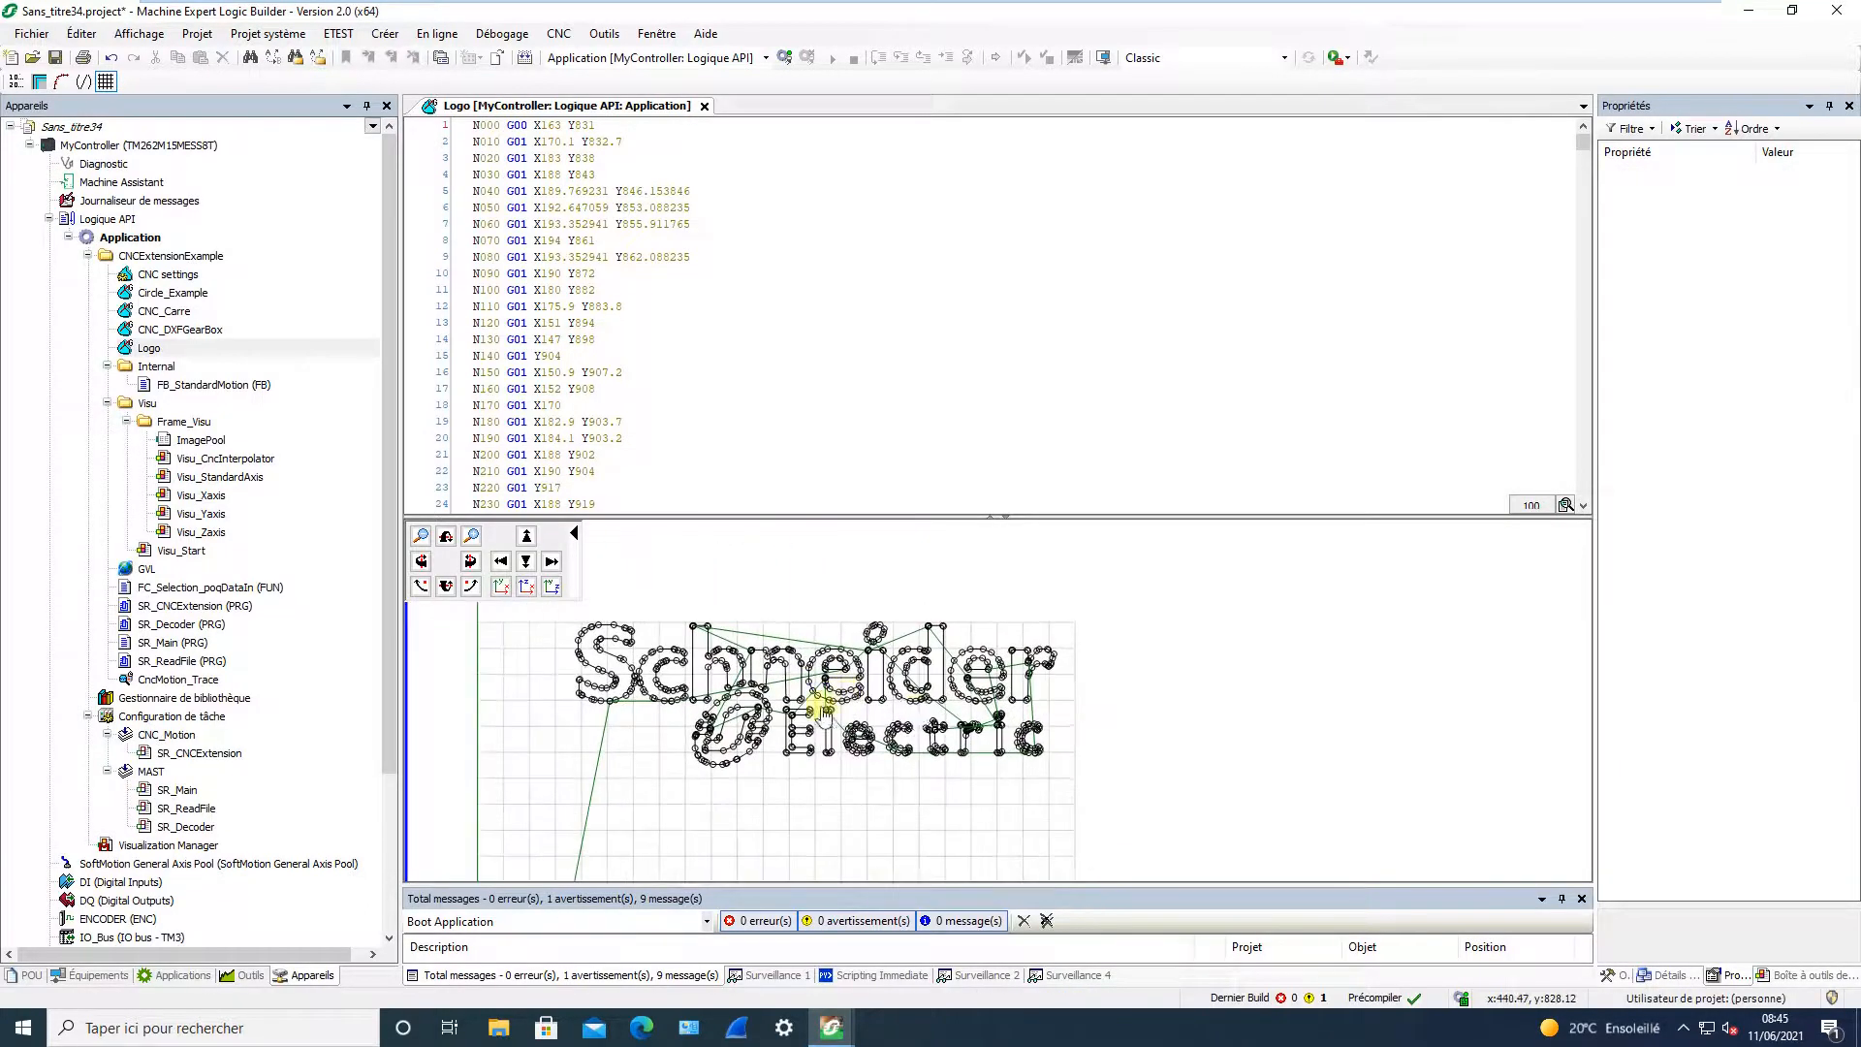
{"action": "scroll", "coordinate": [1205, 747], "scroll_direction": "up", "scroll_amount": 4}
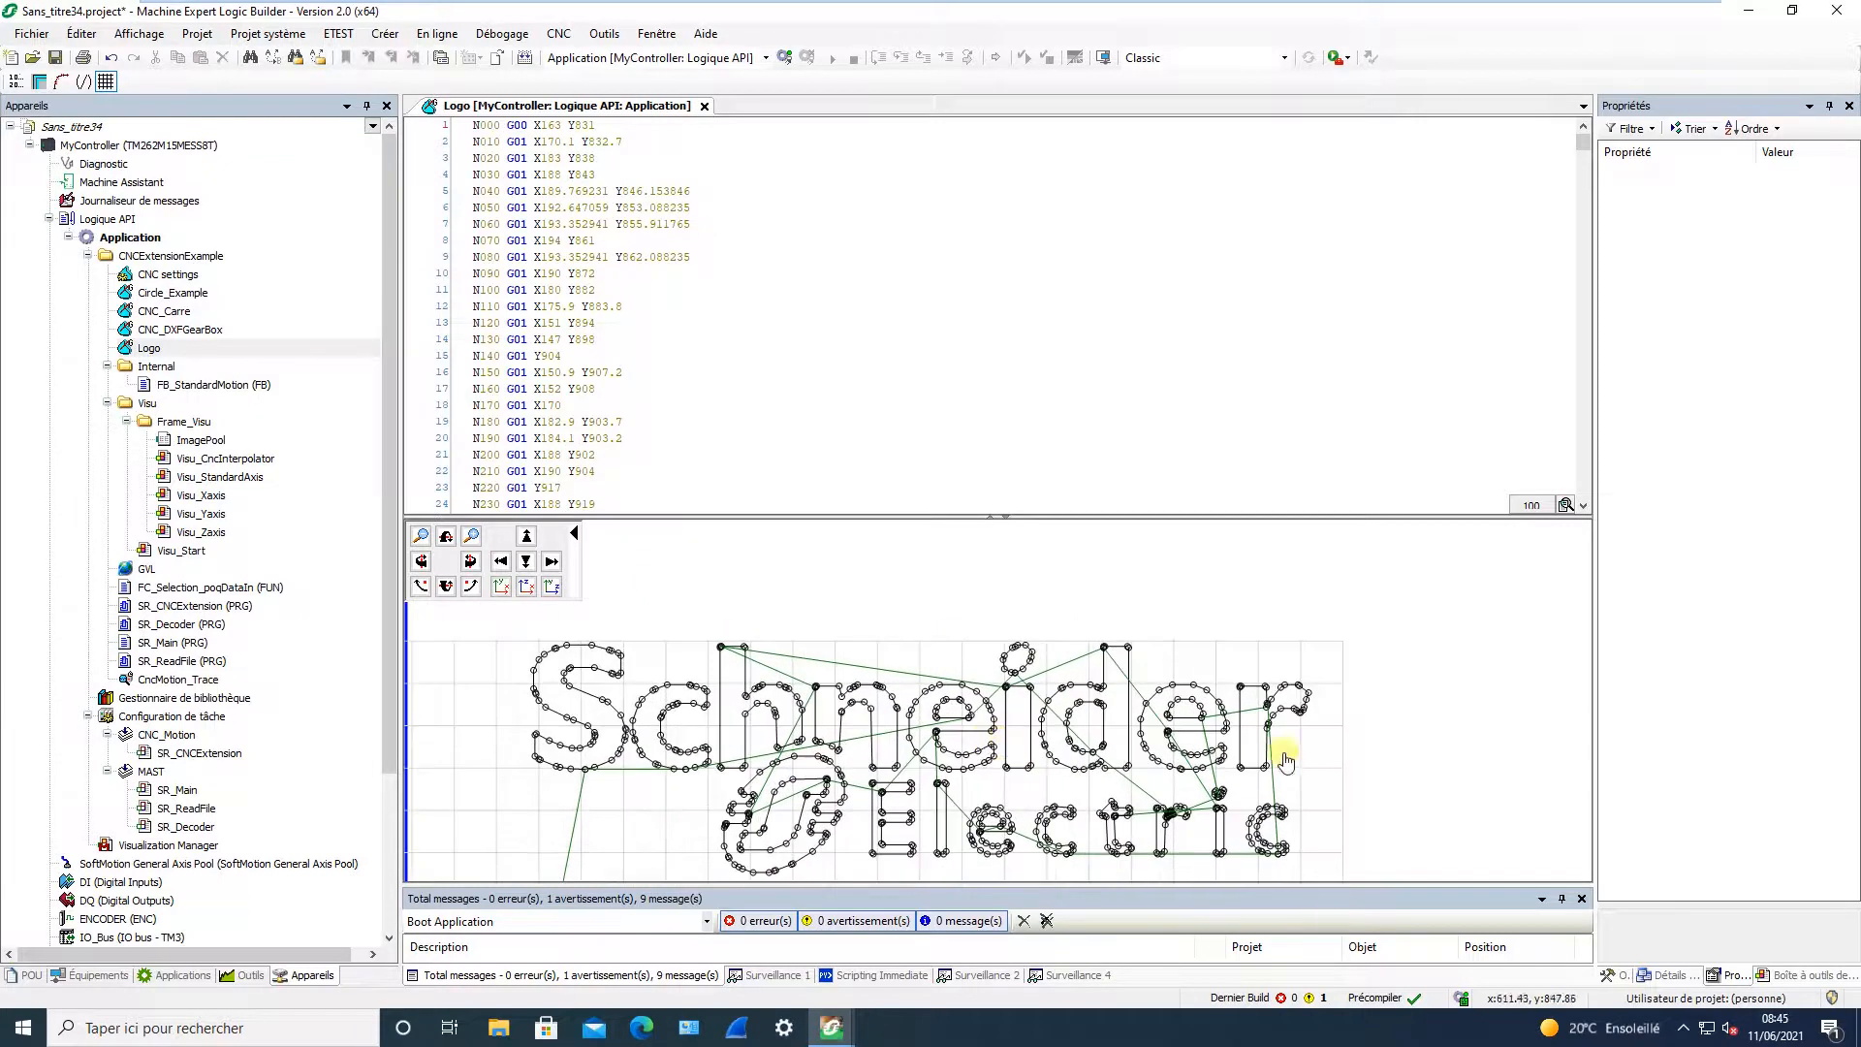
{"action": "left_click_drag", "start_coordinate": [1424, 735], "coordinate": [1499, 690]}
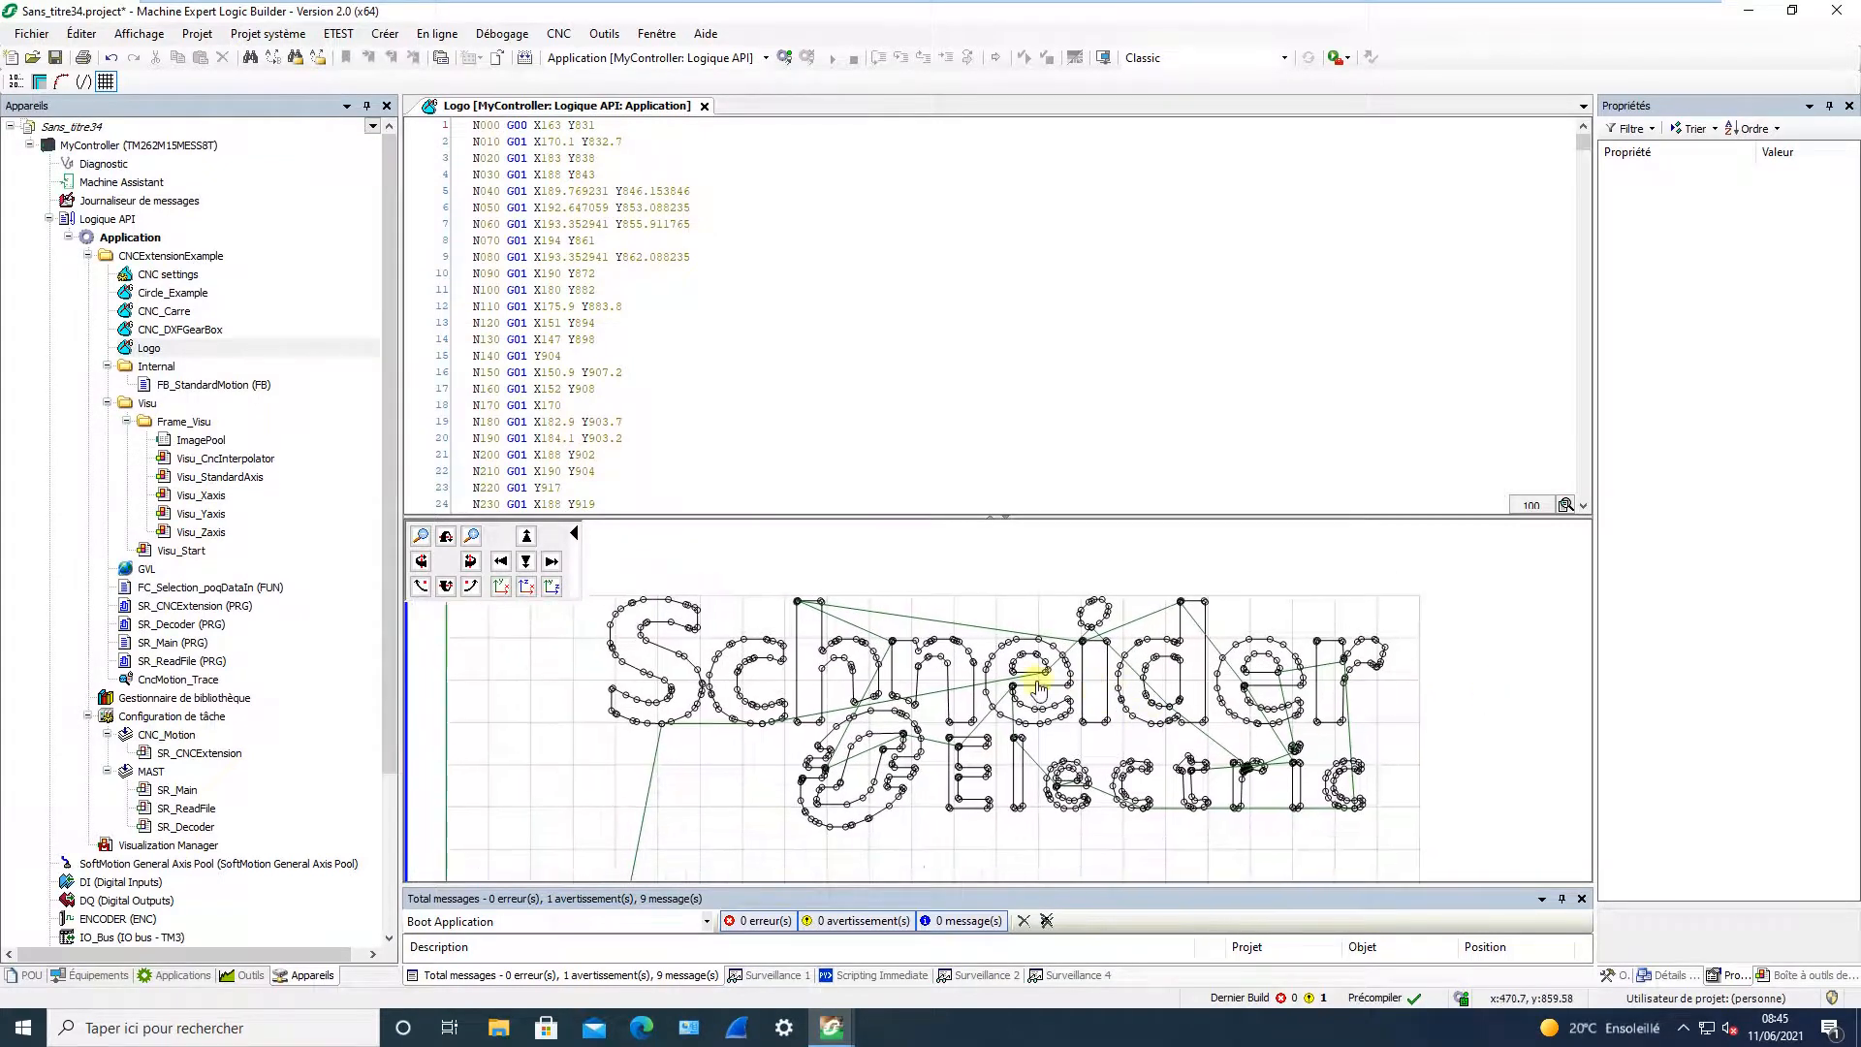
{"action": "scroll", "coordinate": [1036, 686], "scroll_direction": "up", "scroll_amount": 1}
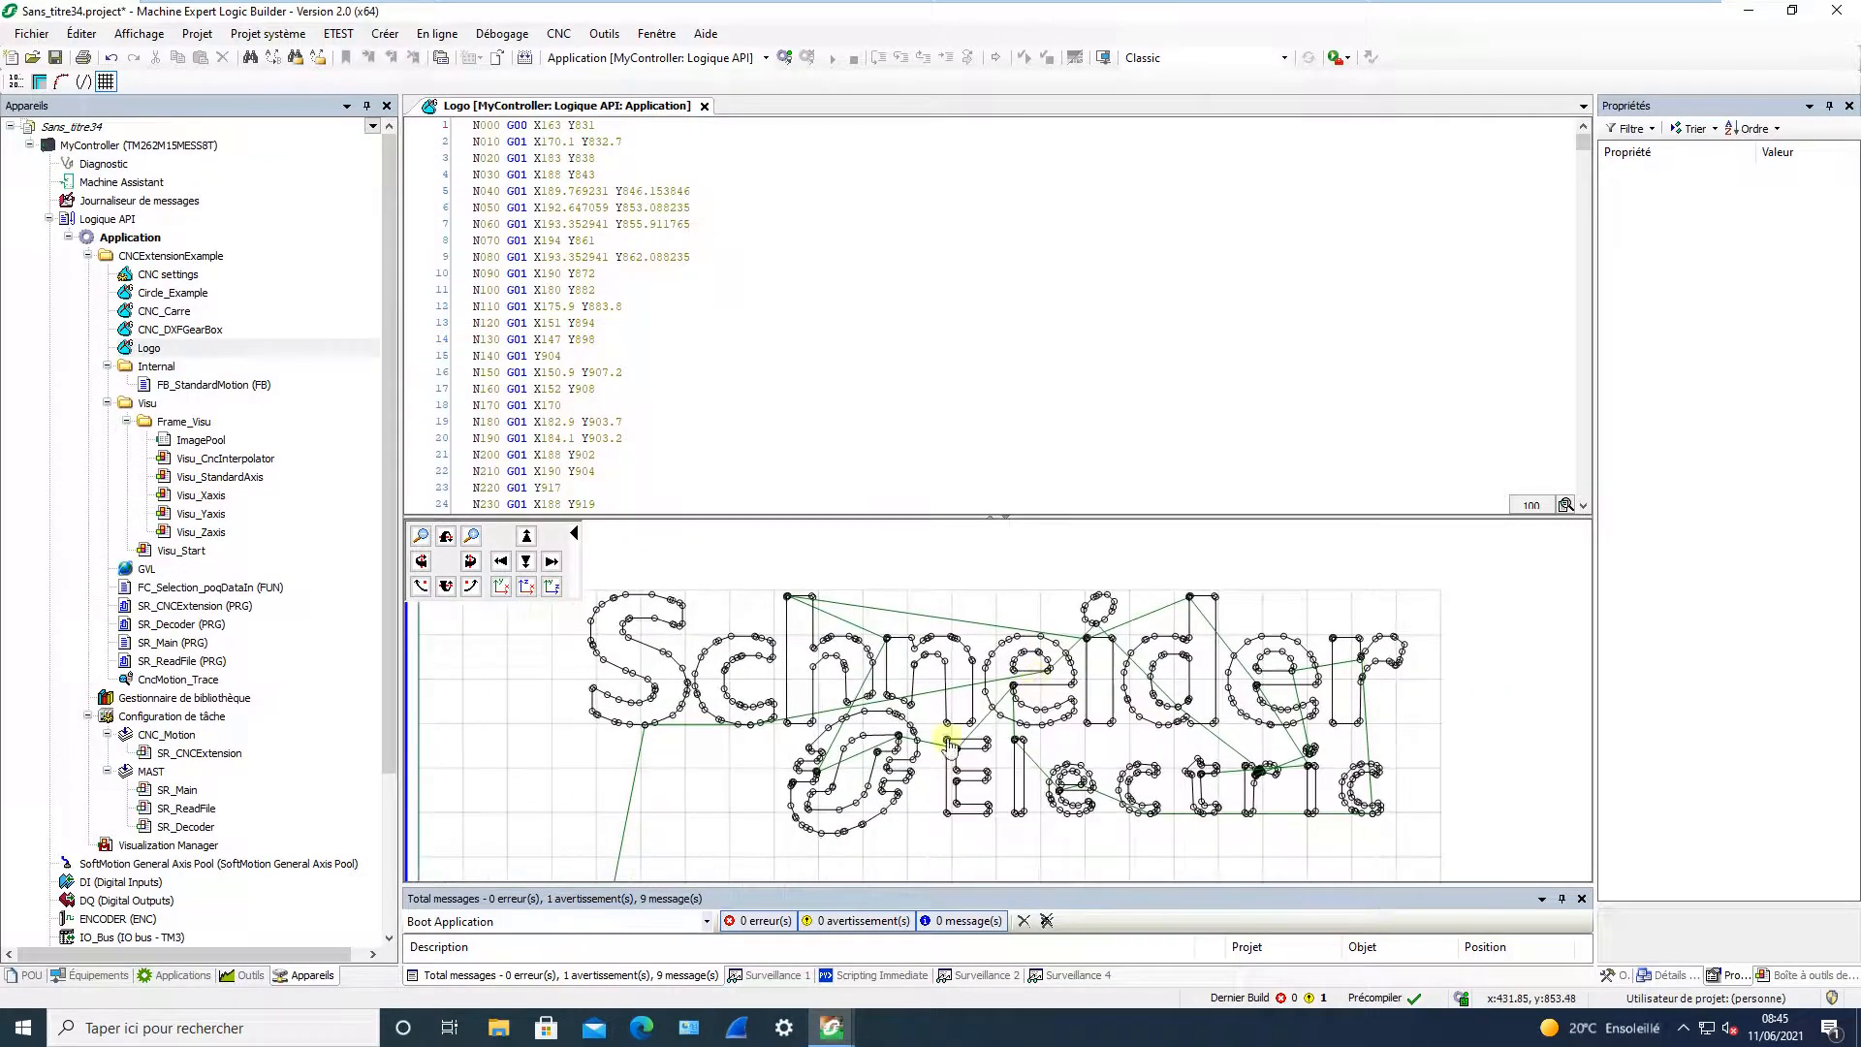
{"action": "left_click", "coordinate": [638, 781]}
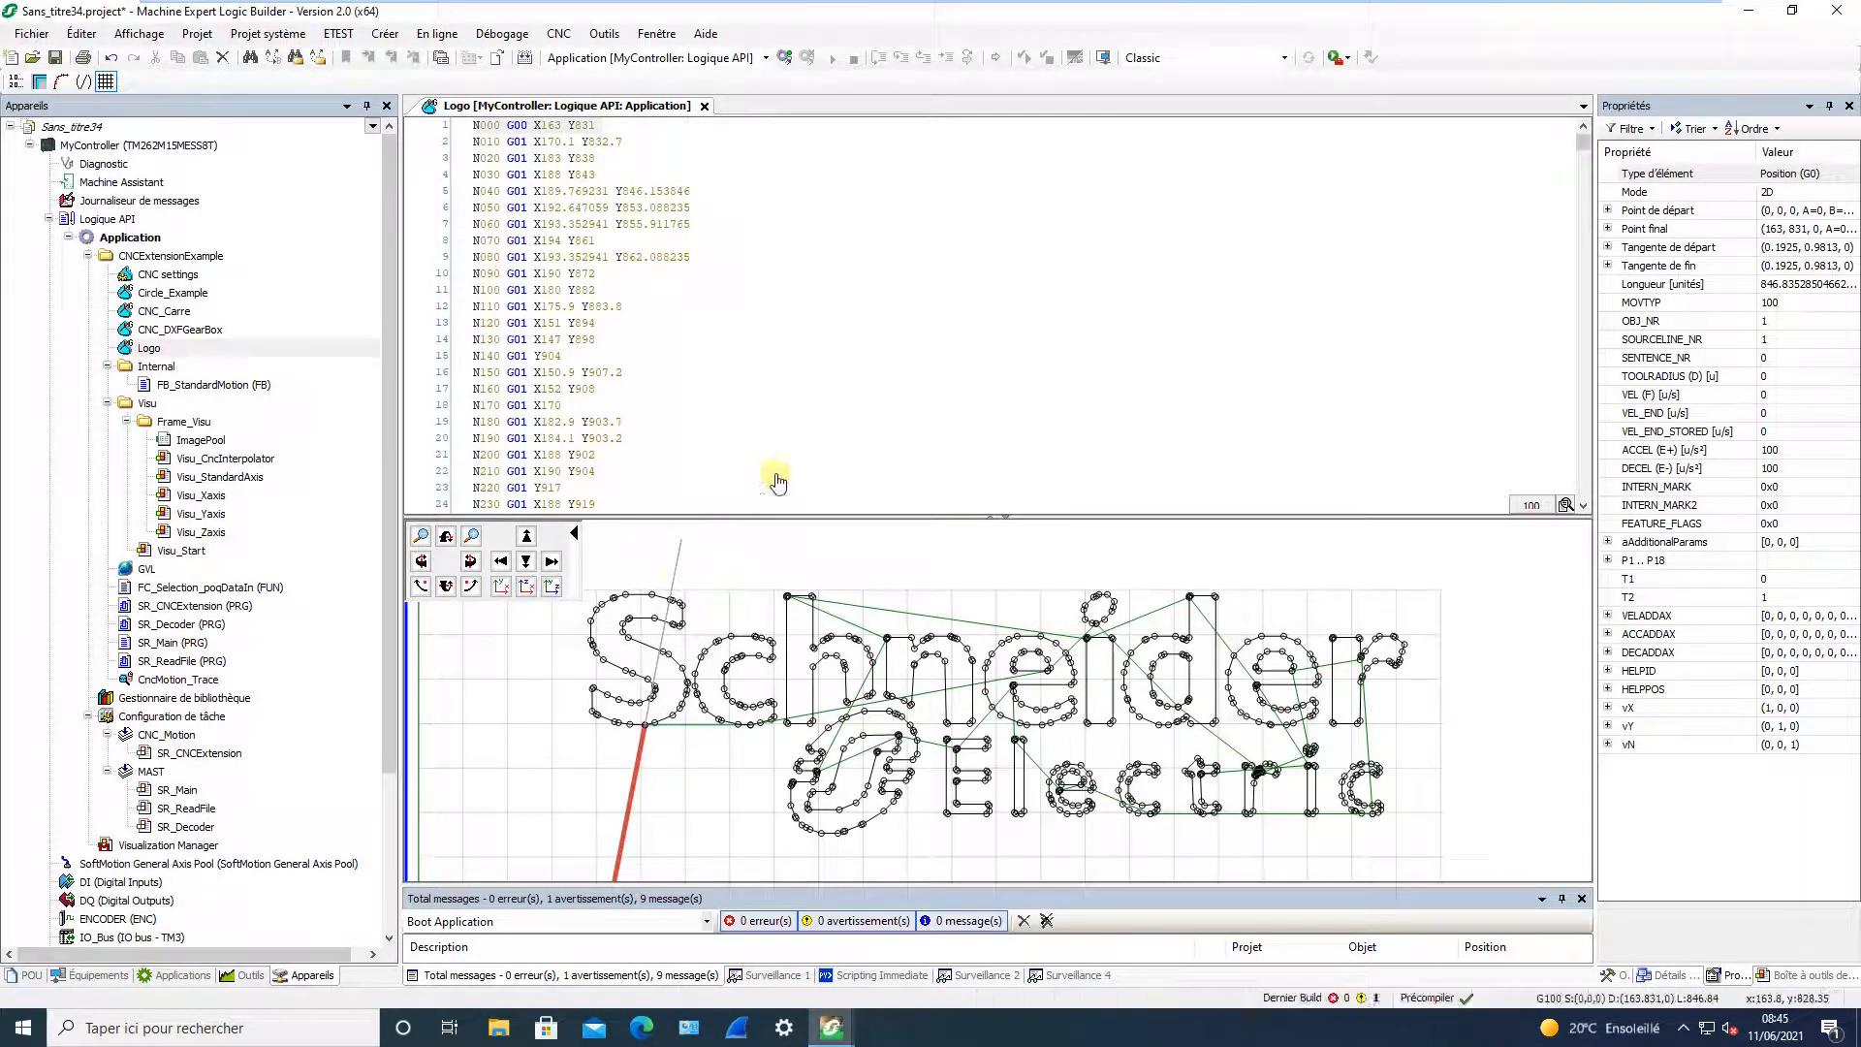
- Step through the G-code from block N000 to the G00 move at N1040, following each segment in the path preview
{"action": "left_click", "coordinate": [577, 129]}
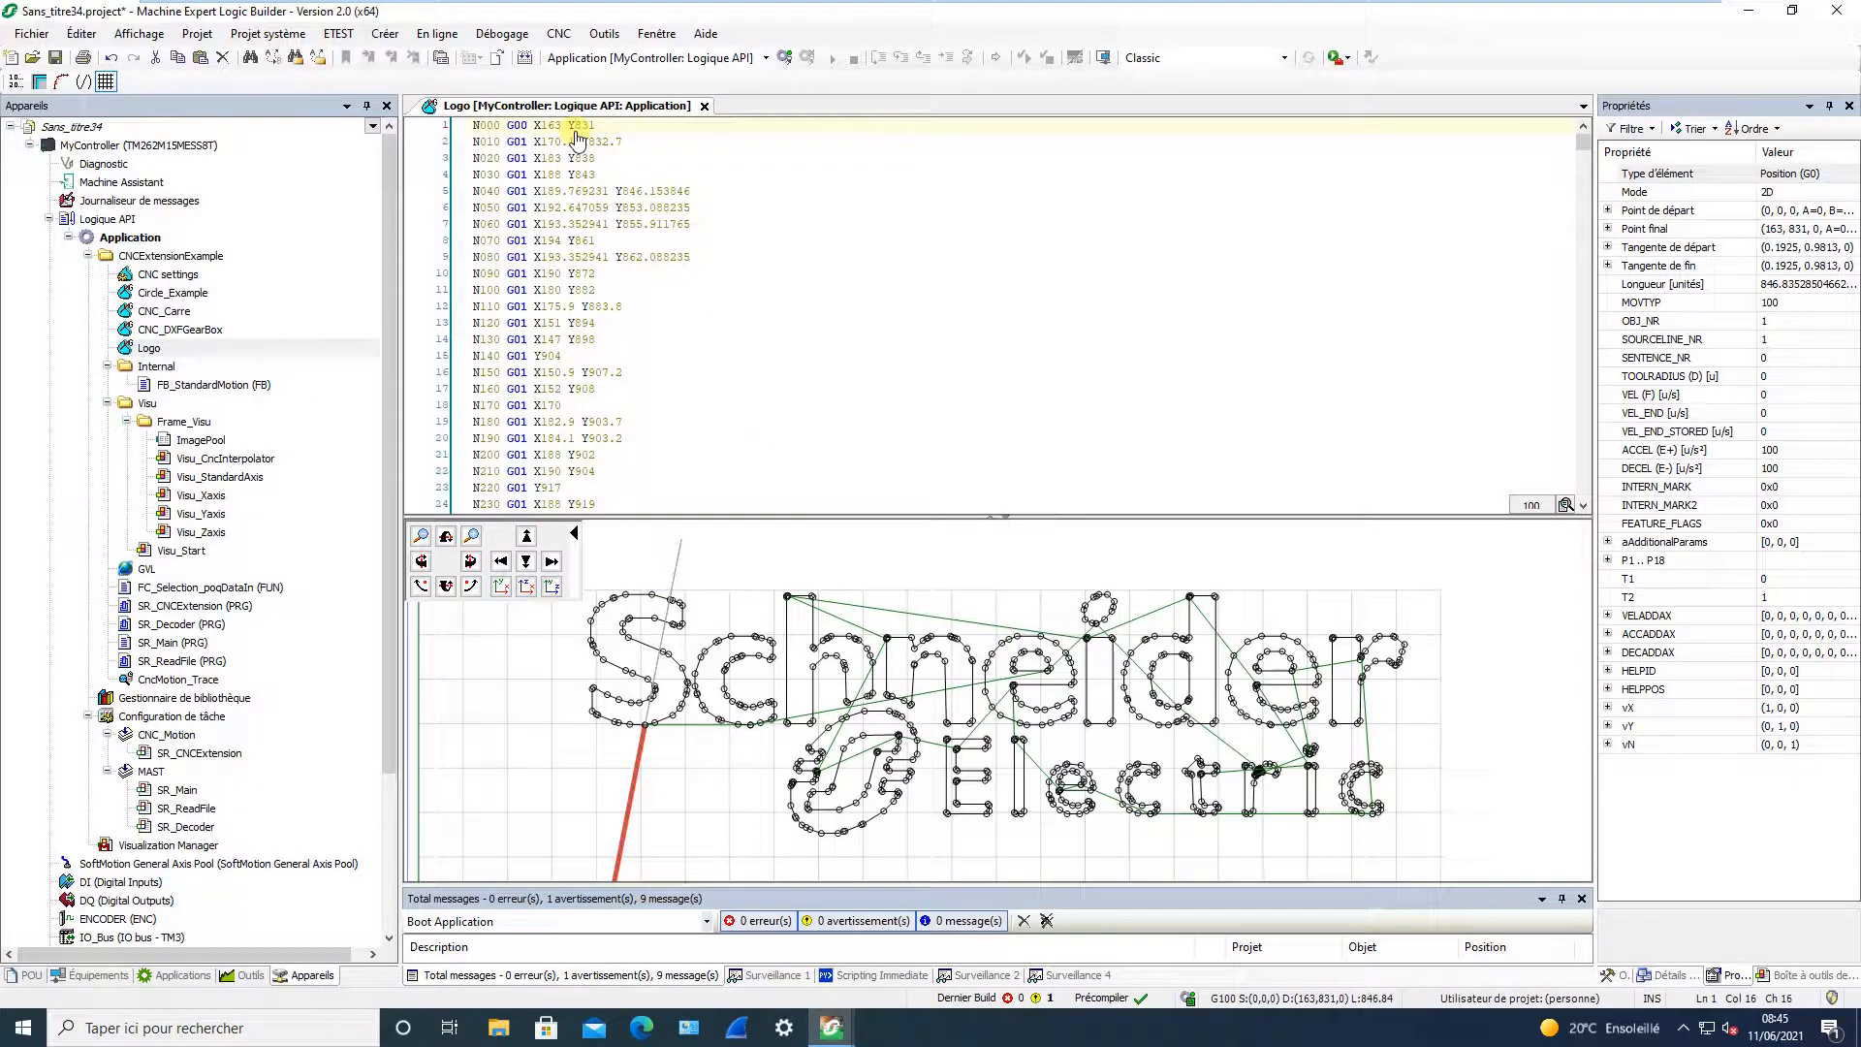
{"action": "key", "text": "Down"}
{"action": "key", "text": "Down"}
{"action": "key", "text": "Down"}
{"action": "key", "text": "Down"}
{"action": "key", "text": "Down"}
{"action": "key", "text": "Down"}
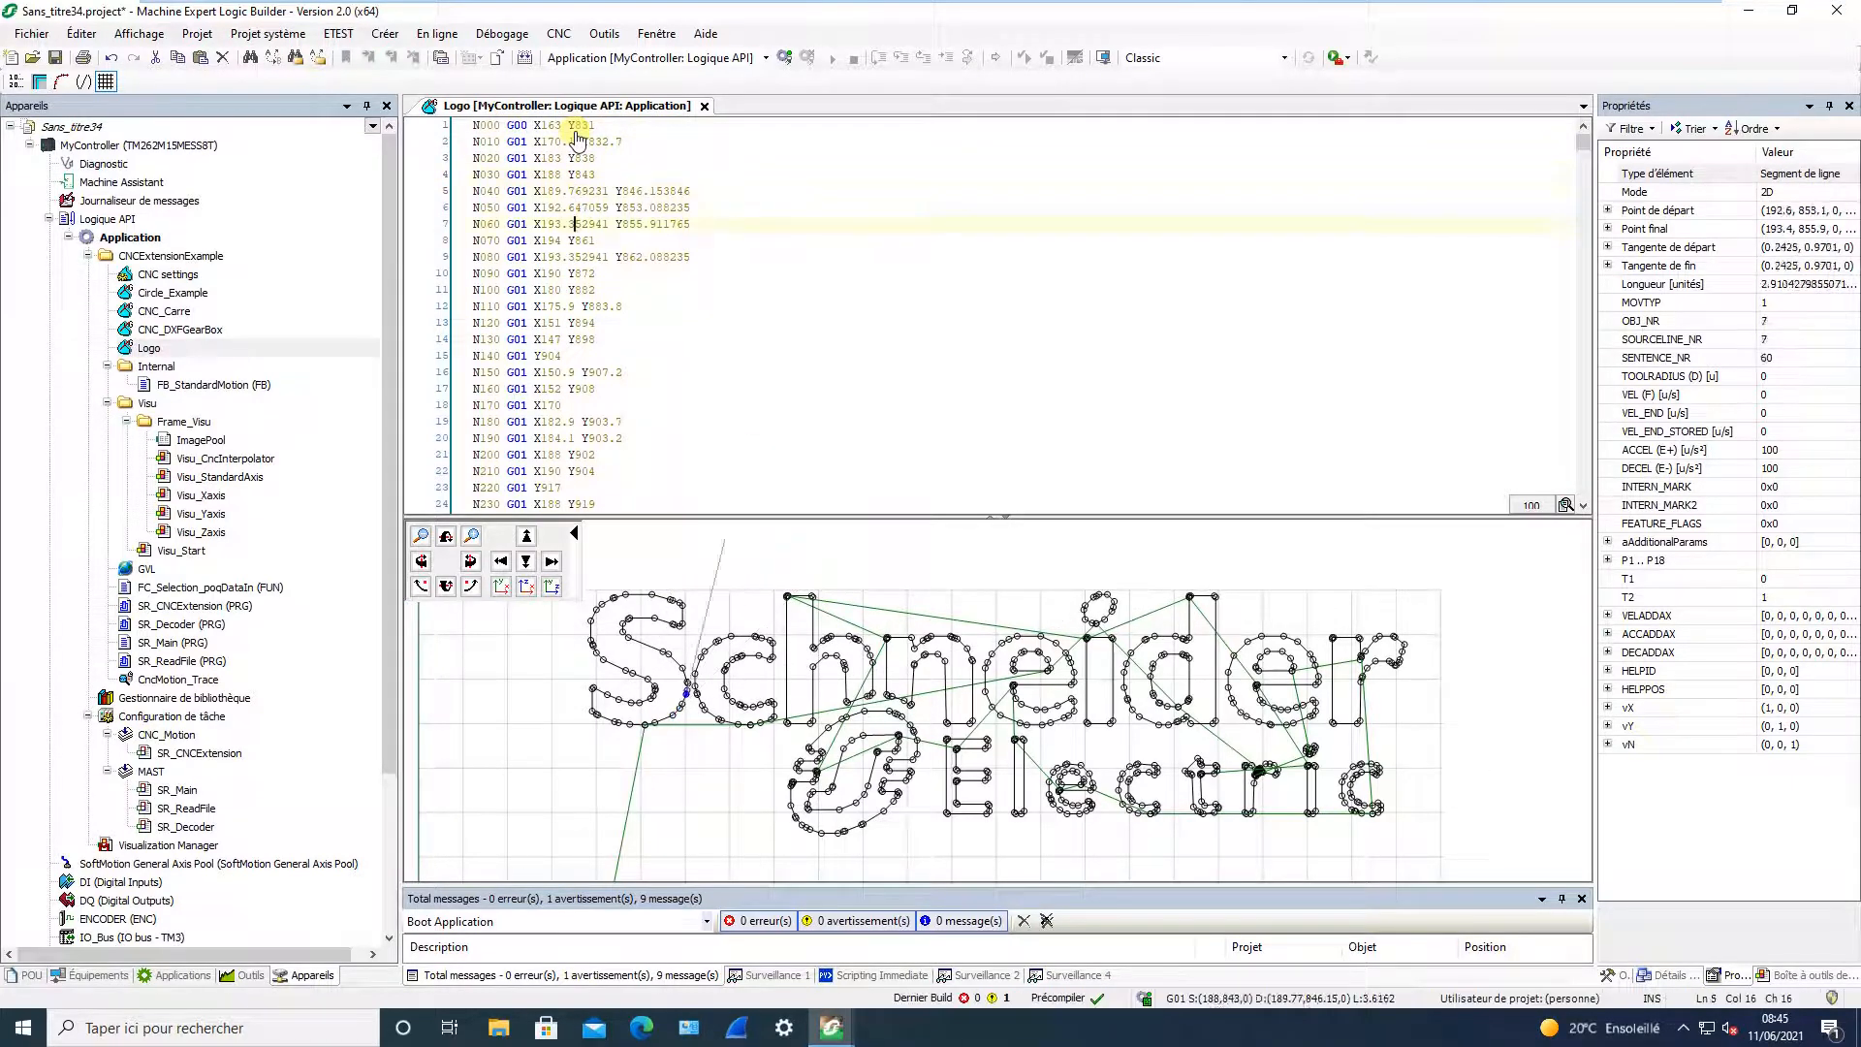
{"action": "key", "text": "Down"}
{"action": "key", "text": "Down"}
{"action": "key", "text": "Down"}
{"action": "key", "text": "Down"}
{"action": "key", "text": "Down"}
{"action": "key", "text": "Down"}
{"action": "key", "text": "Down"}
{"action": "key", "text": "Down"}
{"action": "key", "text": "Down"}
{"action": "key", "text": "Down"}
{"action": "key", "text": "Down"}
{"action": "key", "text": "Down"}
{"action": "key", "text": "Down"}
{"action": "key", "text": "Down"}
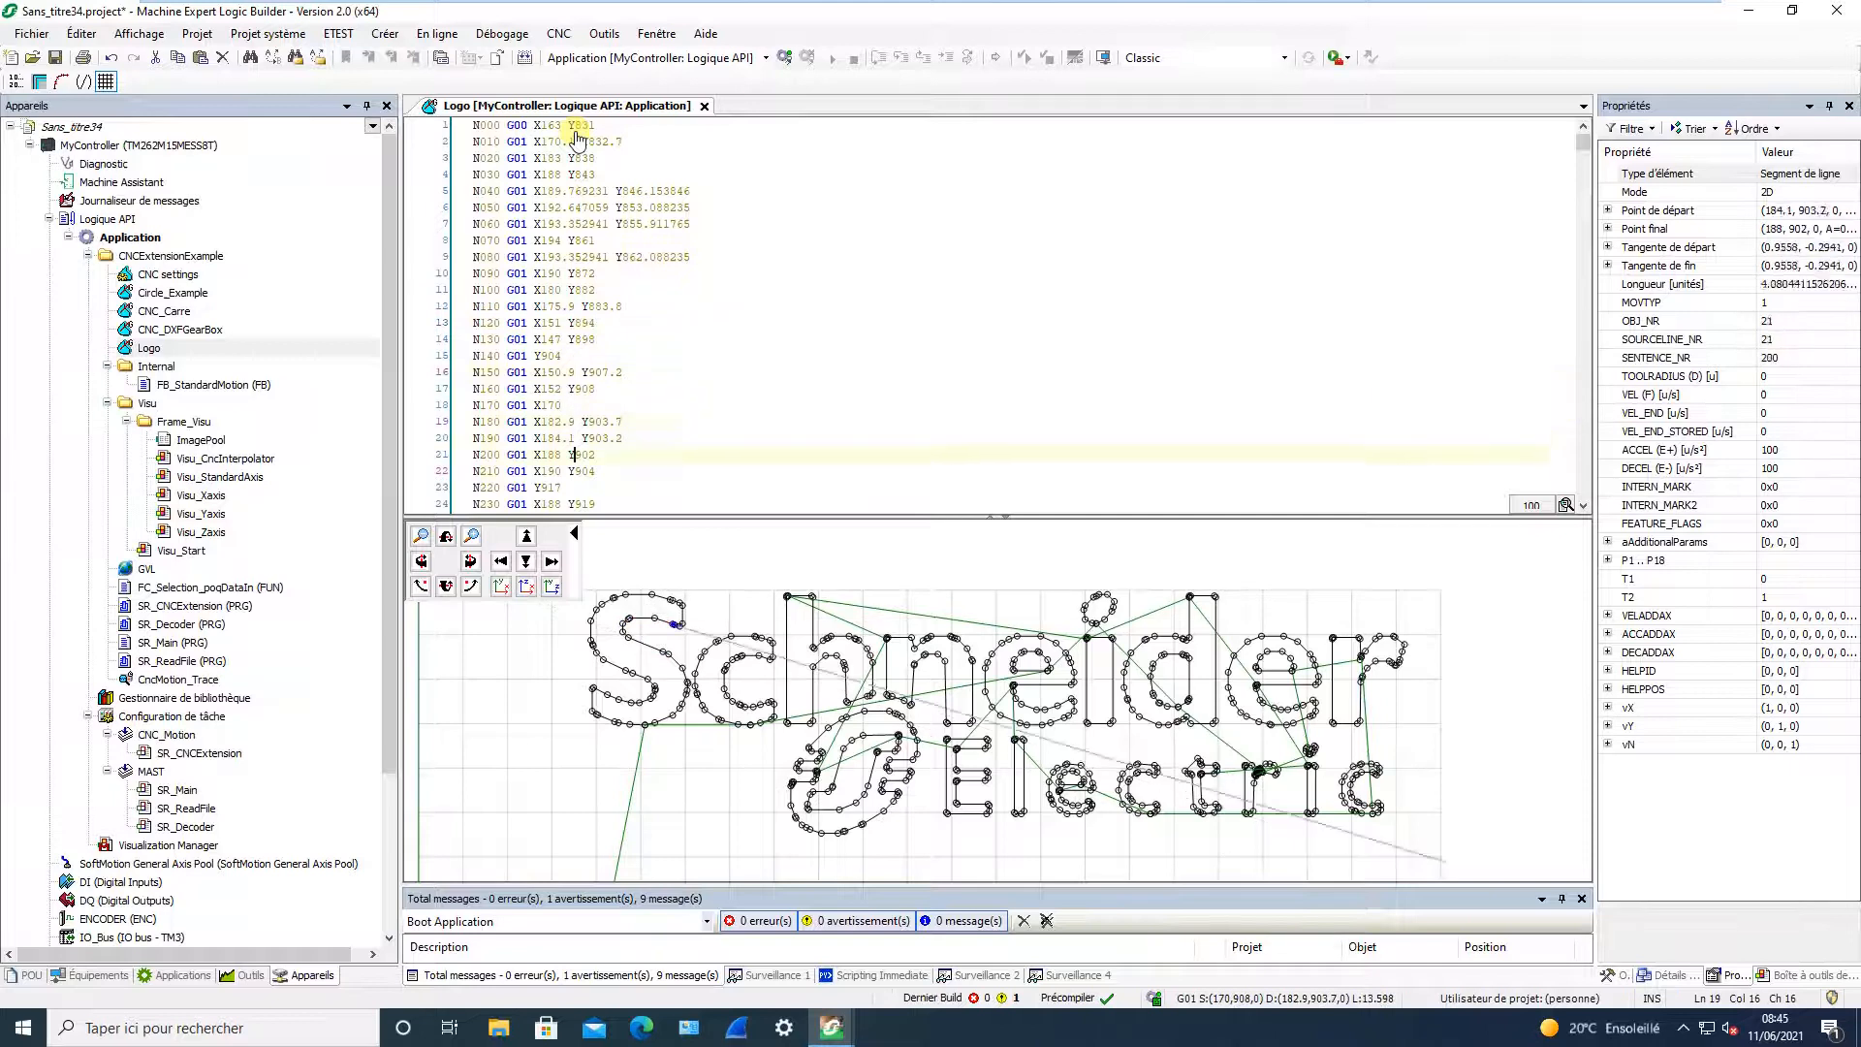
{"action": "key", "text": "Down"}
{"action": "key", "text": "Down"}
{"action": "key", "text": "Down"}
{"action": "key", "text": "Down"}
{"action": "key", "text": "Down"}
{"action": "key", "text": "Down"}
{"action": "key", "text": "Down"}
{"action": "key", "text": "Down"}
{"action": "key", "text": "Down"}
{"action": "key", "text": "Down"}
{"action": "key", "text": "Down"}
{"action": "key", "text": "Down"}
{"action": "key", "text": "Down"}
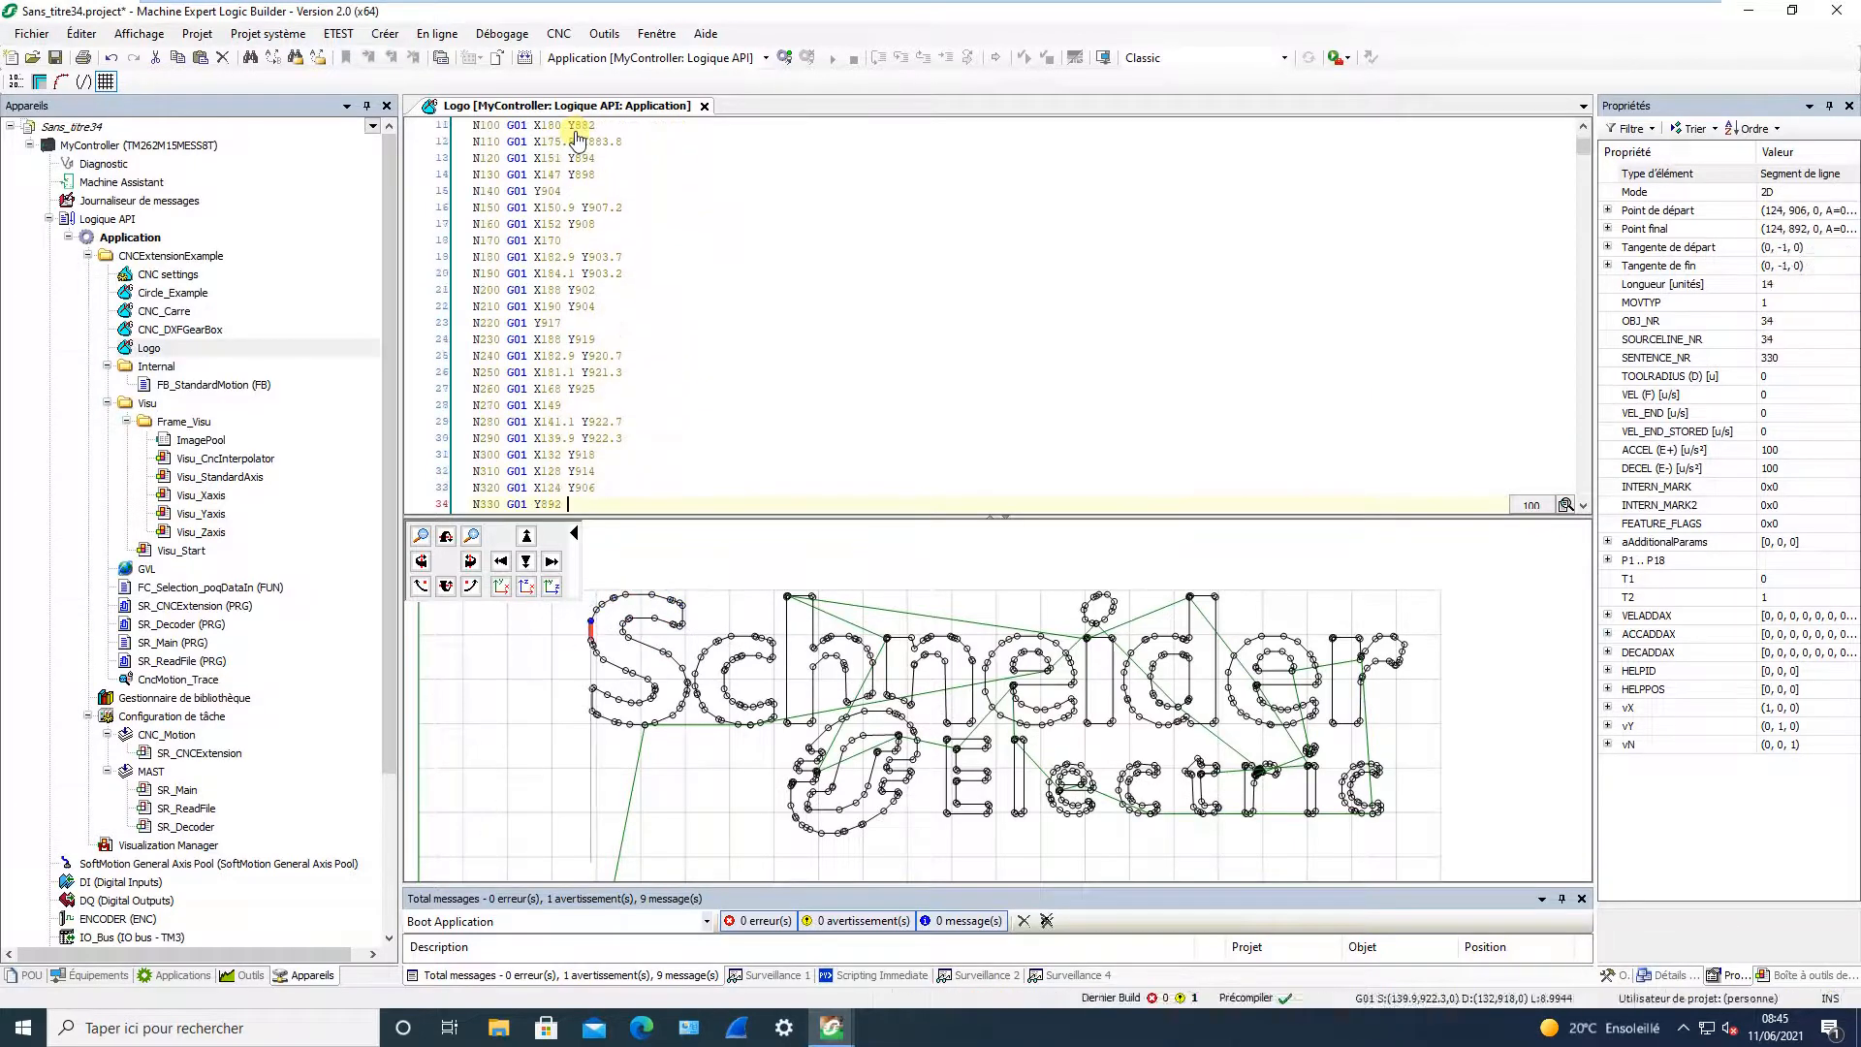
{"action": "key", "text": "Down"}
{"action": "key", "text": "Down"}
{"action": "key", "text": "Down"}
{"action": "key", "text": "Down"}
{"action": "key", "text": "Down"}
{"action": "key", "text": "Down"}
{"action": "key", "text": "Down"}
{"action": "key", "text": "Down"}
{"action": "key", "text": "Down"}
{"action": "key", "text": "Down"}
{"action": "key", "text": "Down"}
{"action": "key", "text": "Down"}
{"action": "key", "text": "Down"}
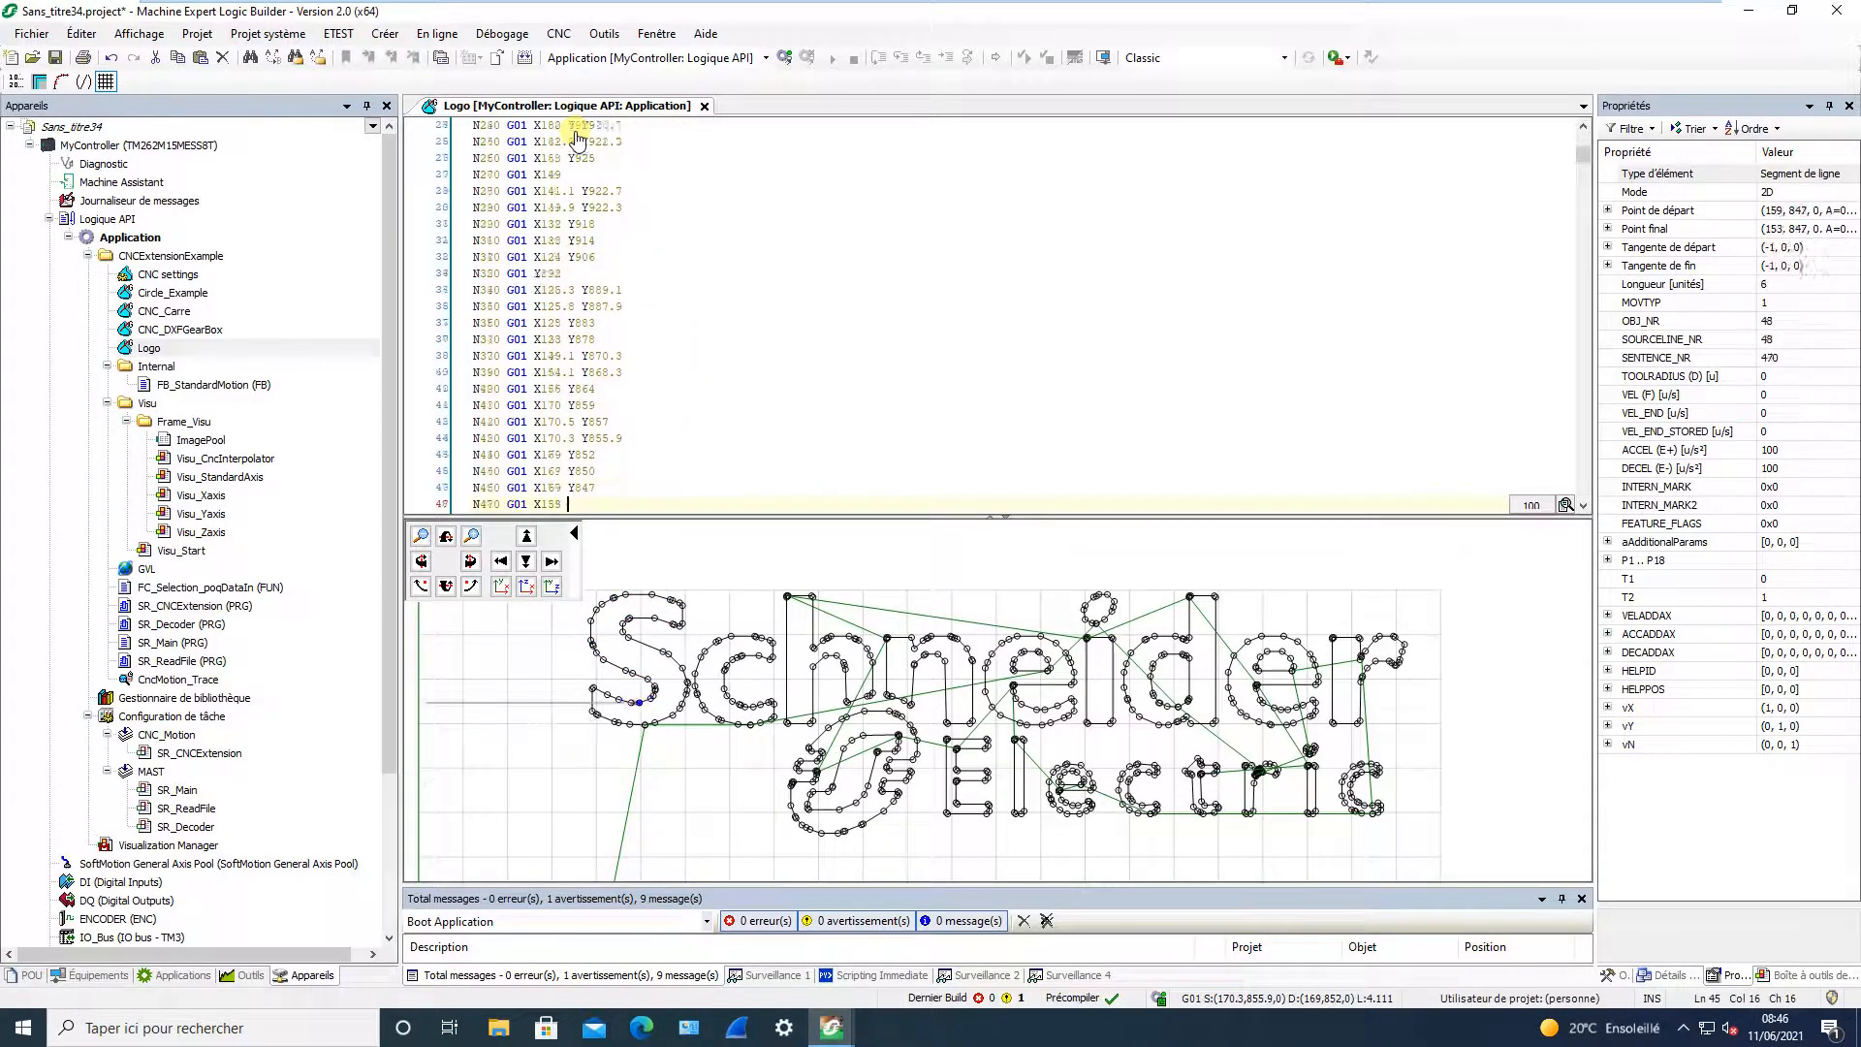
{"action": "key", "text": "Down"}
{"action": "key", "text": "Down"}
{"action": "key", "text": "Down"}
{"action": "key", "text": "Down"}
{"action": "key", "text": "Down"}
{"action": "key", "text": "Down"}
{"action": "key", "text": "Down"}
{"action": "key", "text": "Down"}
{"action": "key", "text": "Down"}
{"action": "key", "text": "Down"}
{"action": "key", "text": "Down"}
{"action": "key", "text": "Down"}
{"action": "key", "text": "Down"}
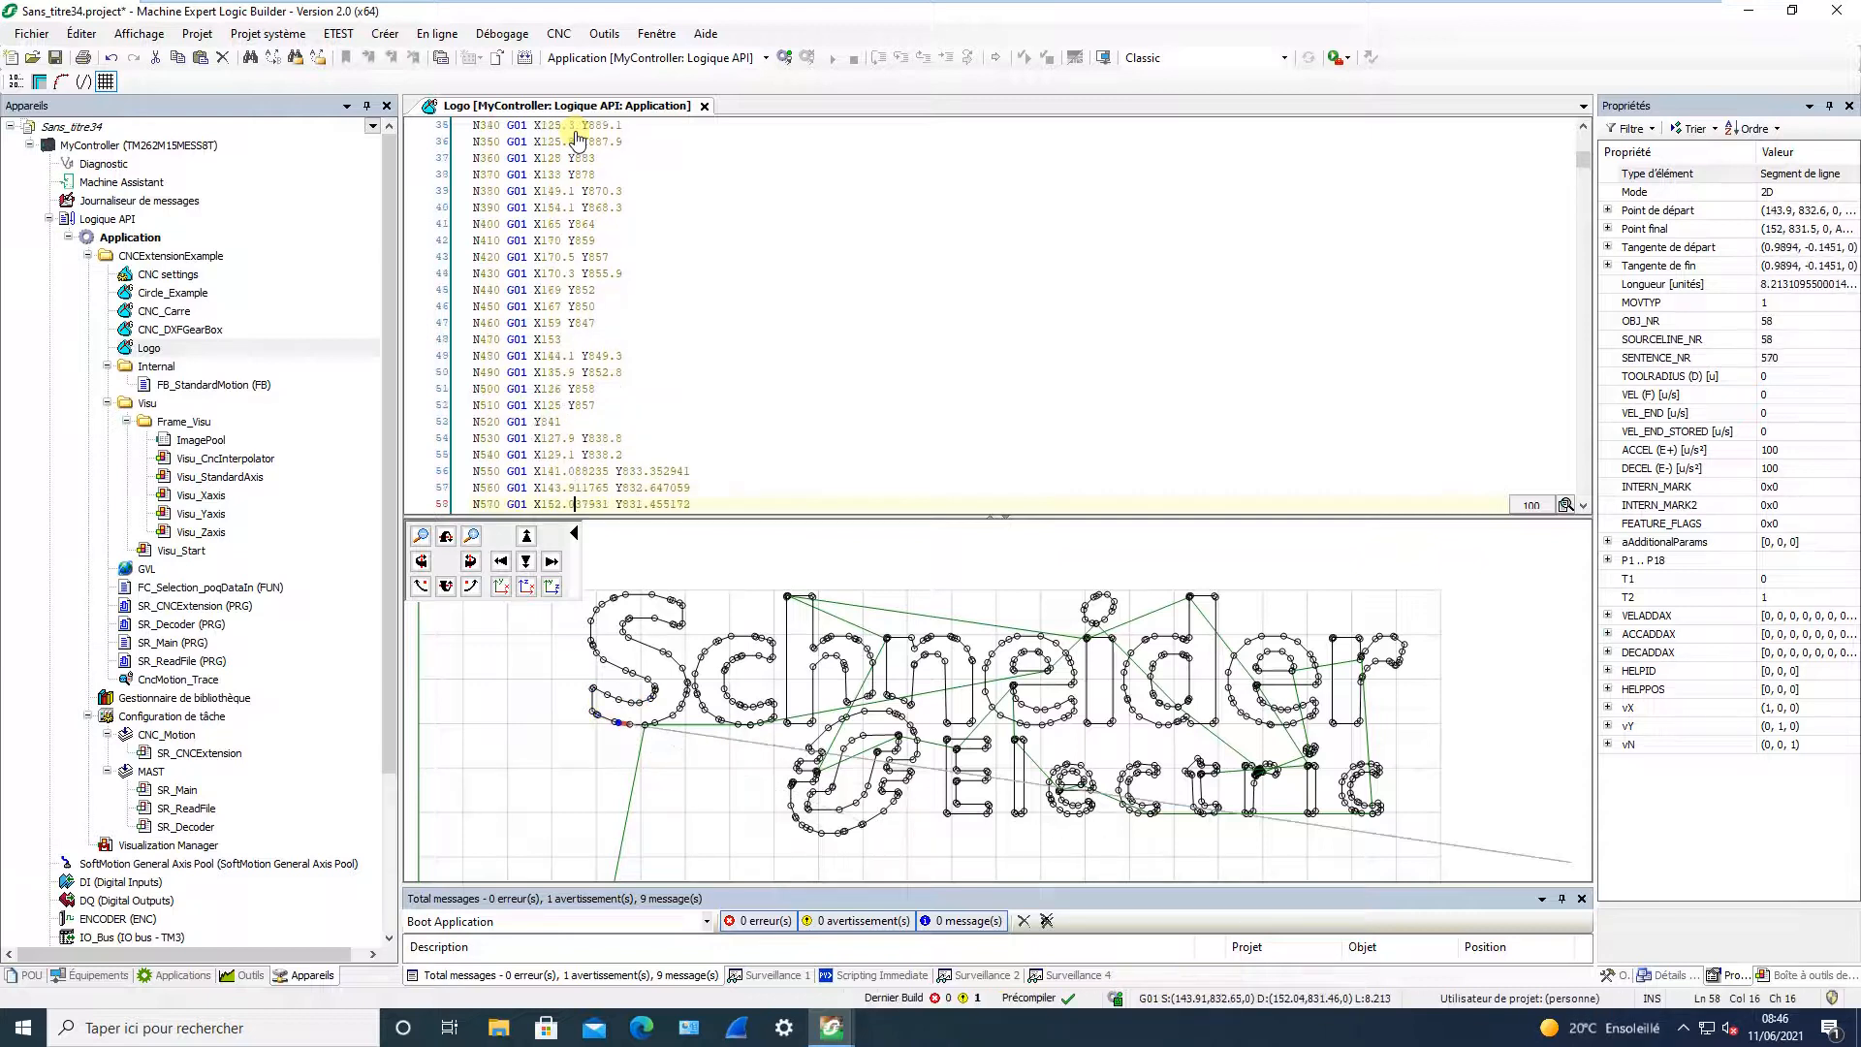
{"action": "key", "text": "Down"}
{"action": "key", "text": "Down"}
{"action": "key", "text": "Down"}
{"action": "key", "text": "Down"}
{"action": "key", "text": "Down"}
{"action": "key", "text": "Down"}
{"action": "key", "text": "Down"}
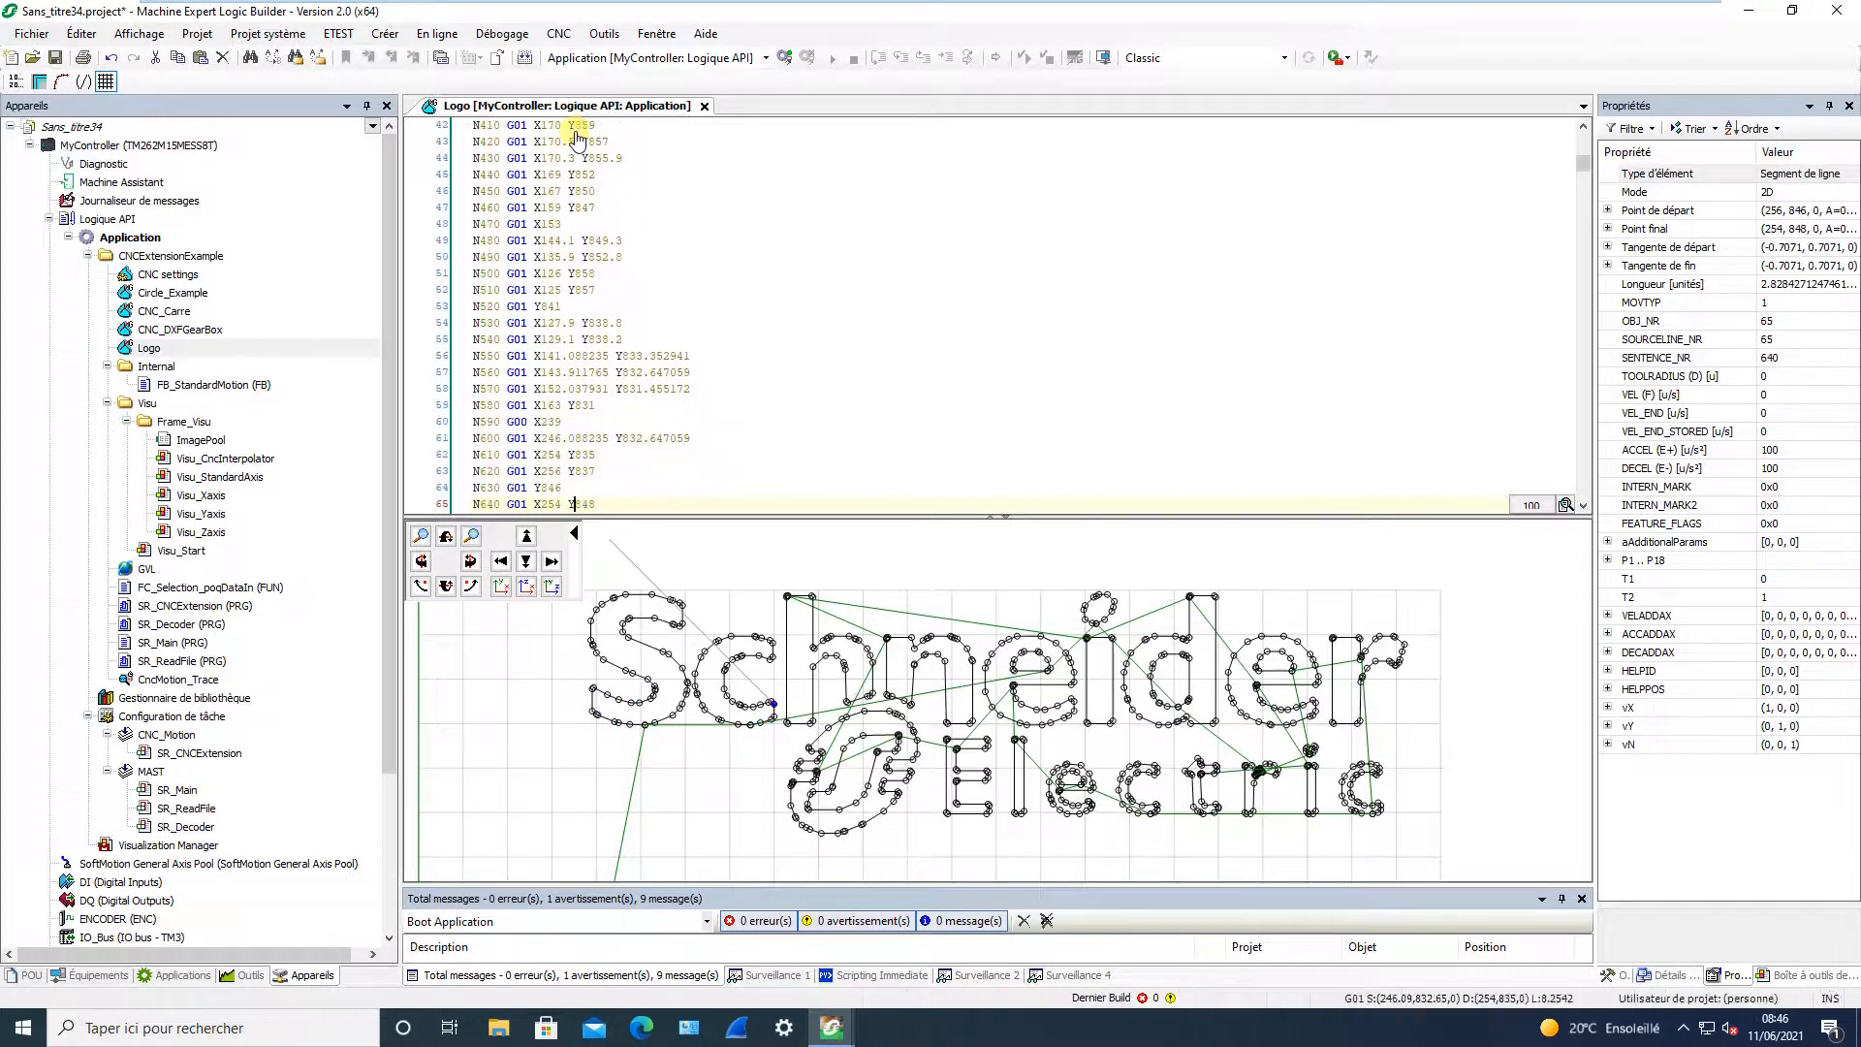
{"action": "key", "text": "Down"}
{"action": "key", "text": "Down"}
{"action": "key", "text": "Down"}
{"action": "key", "text": "Down"}
{"action": "key", "text": "Down"}
{"action": "key", "text": "Down"}
{"action": "key", "text": "Down"}
{"action": "key", "text": "Down"}
{"action": "key", "text": "Down"}
{"action": "key", "text": "Down"}
{"action": "key", "text": "Down"}
{"action": "key", "text": "Down"}
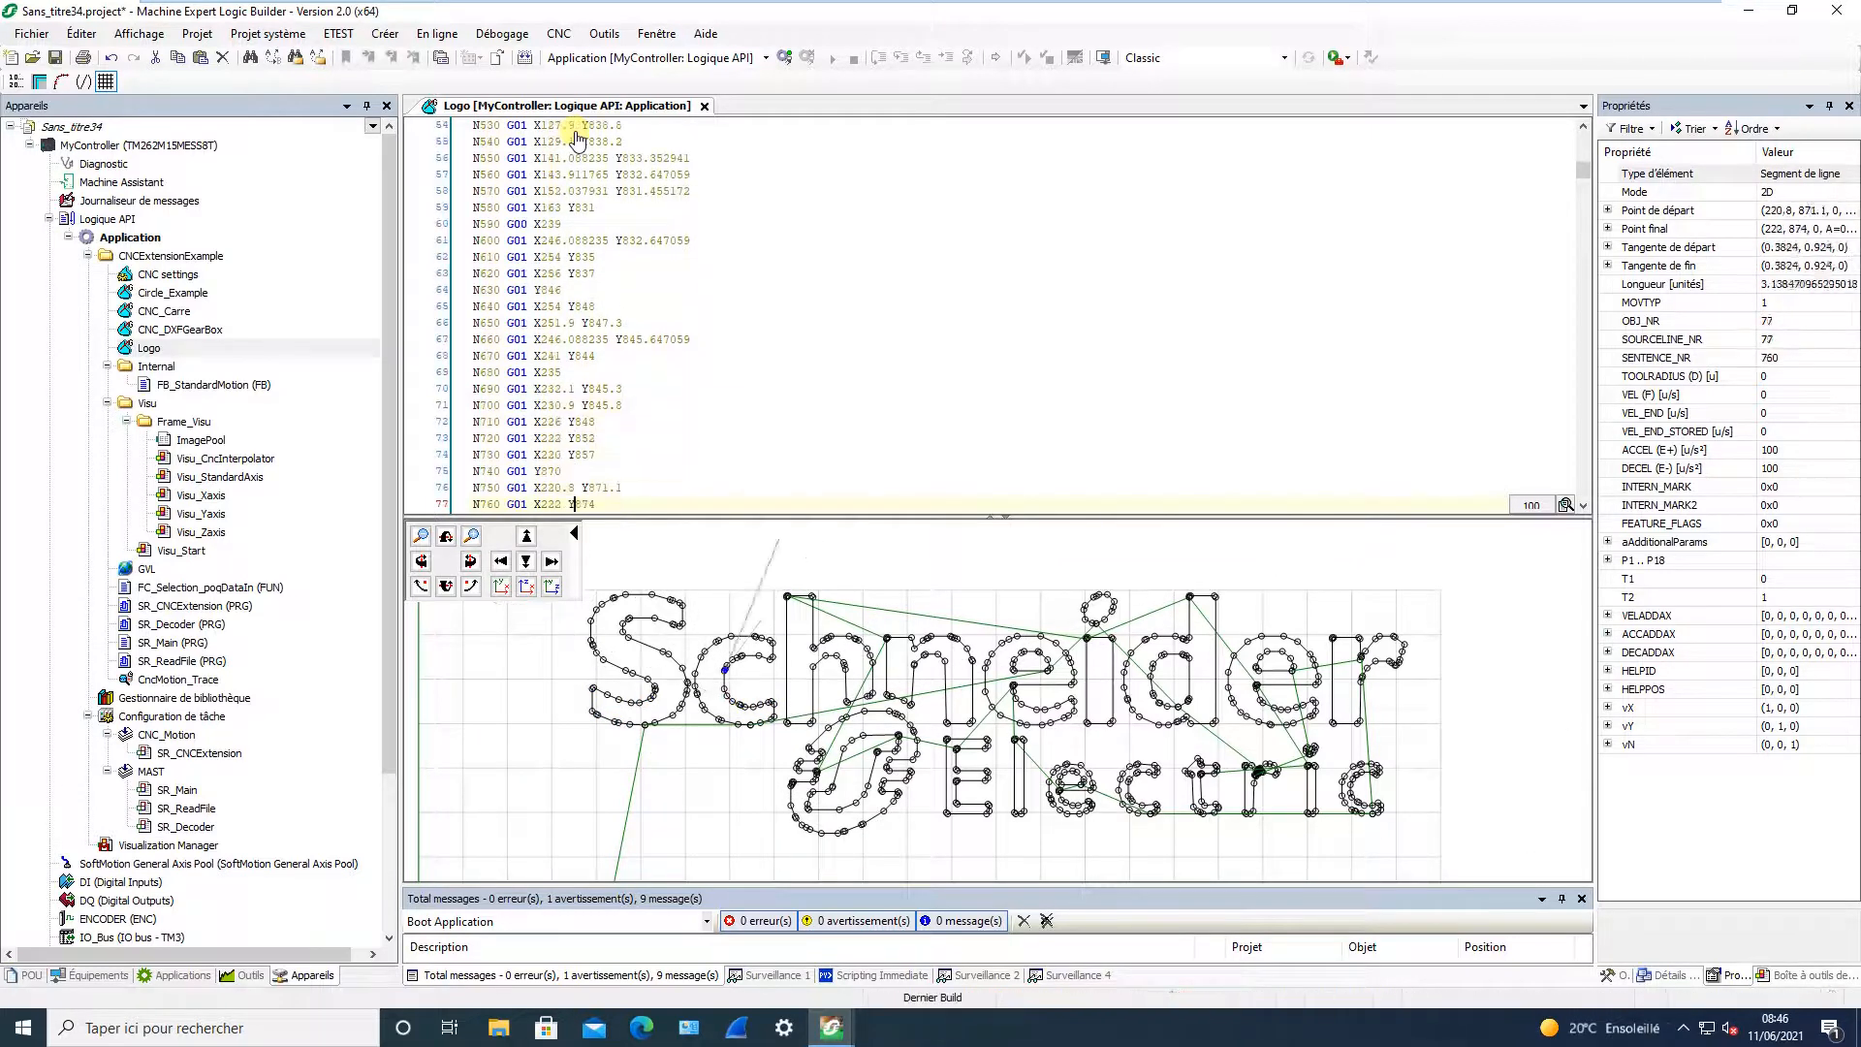
{"action": "key", "text": "Down"}
{"action": "key", "text": "Down"}
{"action": "key", "text": "Down"}
{"action": "key", "text": "Down"}
{"action": "key", "text": "Down"}
{"action": "key", "text": "Down"}
{"action": "key", "text": "Down"}
{"action": "key", "text": "Down"}
{"action": "key", "text": "Down"}
{"action": "key", "text": "Down"}
{"action": "key", "text": "Down"}
{"action": "key", "text": "Down"}
{"action": "key", "text": "Down"}
{"action": "key", "text": "Down"}
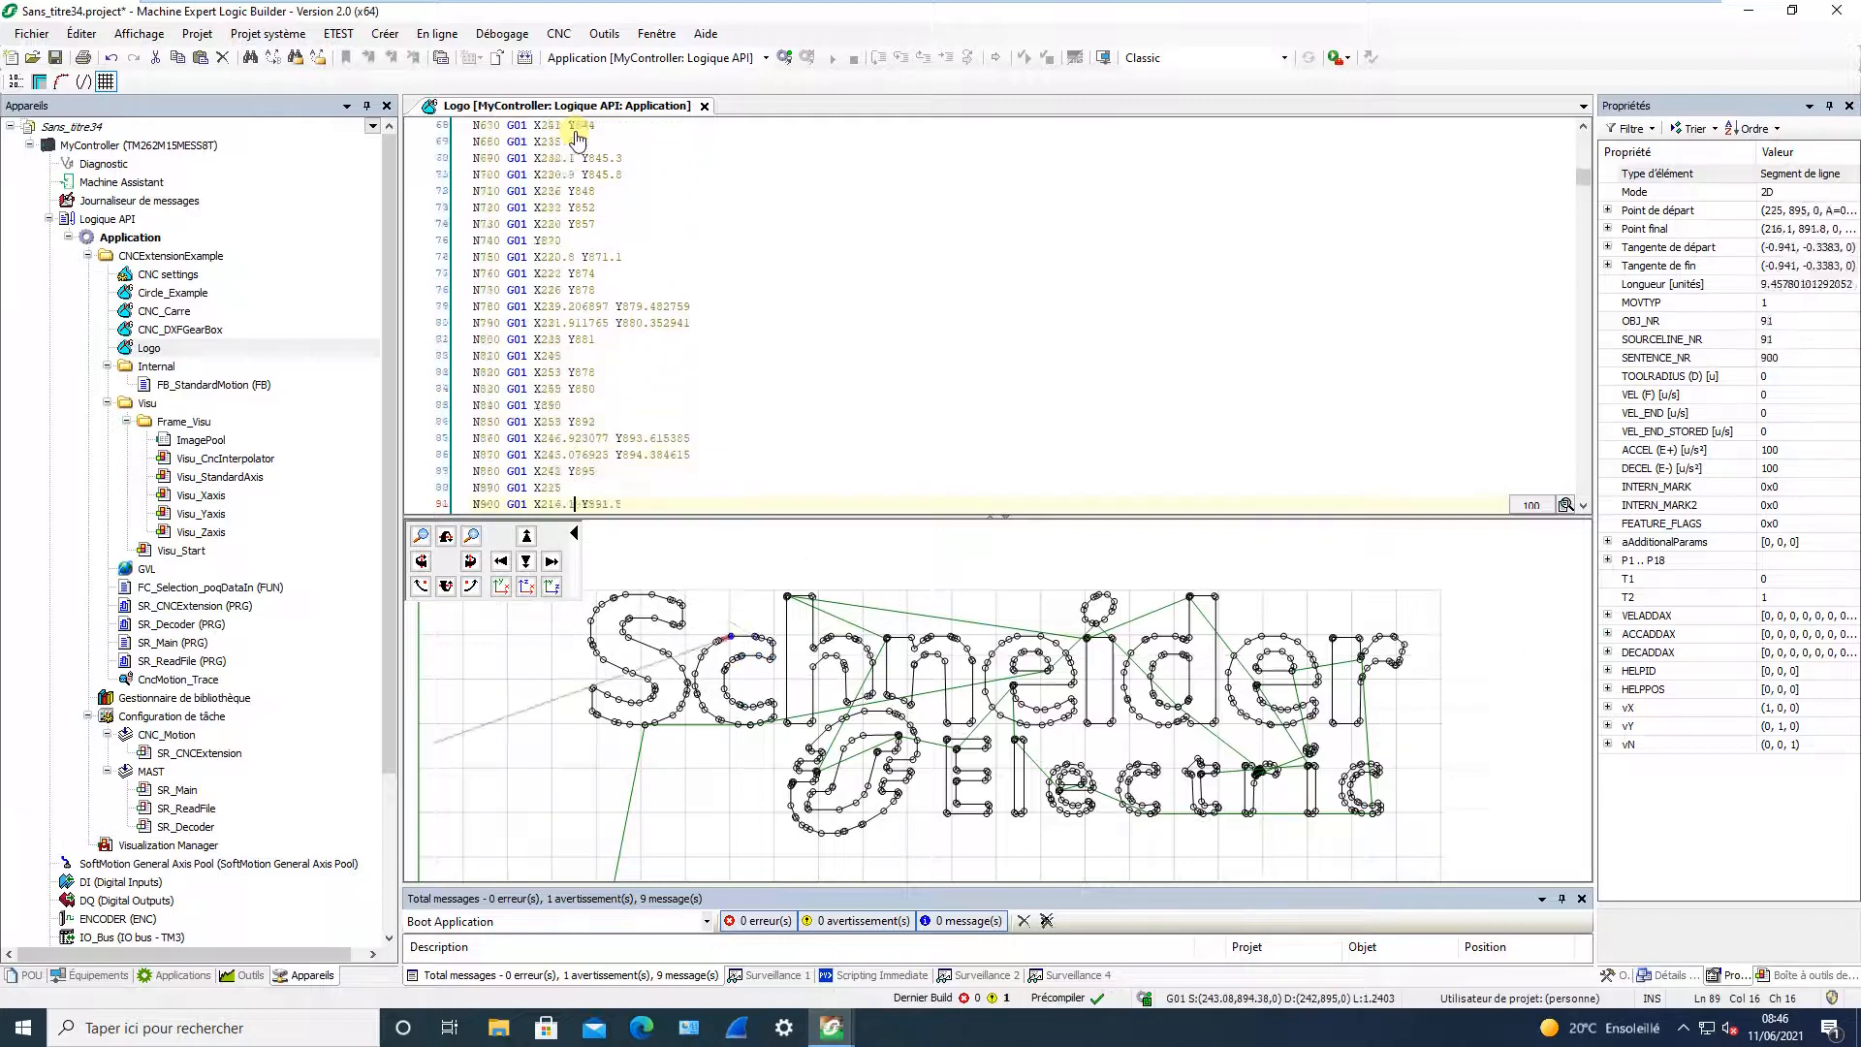
{"action": "key", "text": "Down"}
{"action": "key", "text": "Down"}
{"action": "key", "text": "Down"}
{"action": "key", "text": "Down"}
{"action": "key", "text": "Down"}
{"action": "key", "text": "Down"}
{"action": "key", "text": "Down"}
{"action": "key", "text": "Down"}
{"action": "key", "text": "Down"}
{"action": "key", "text": "Down"}
{"action": "key", "text": "Down"}
{"action": "key", "text": "Down"}
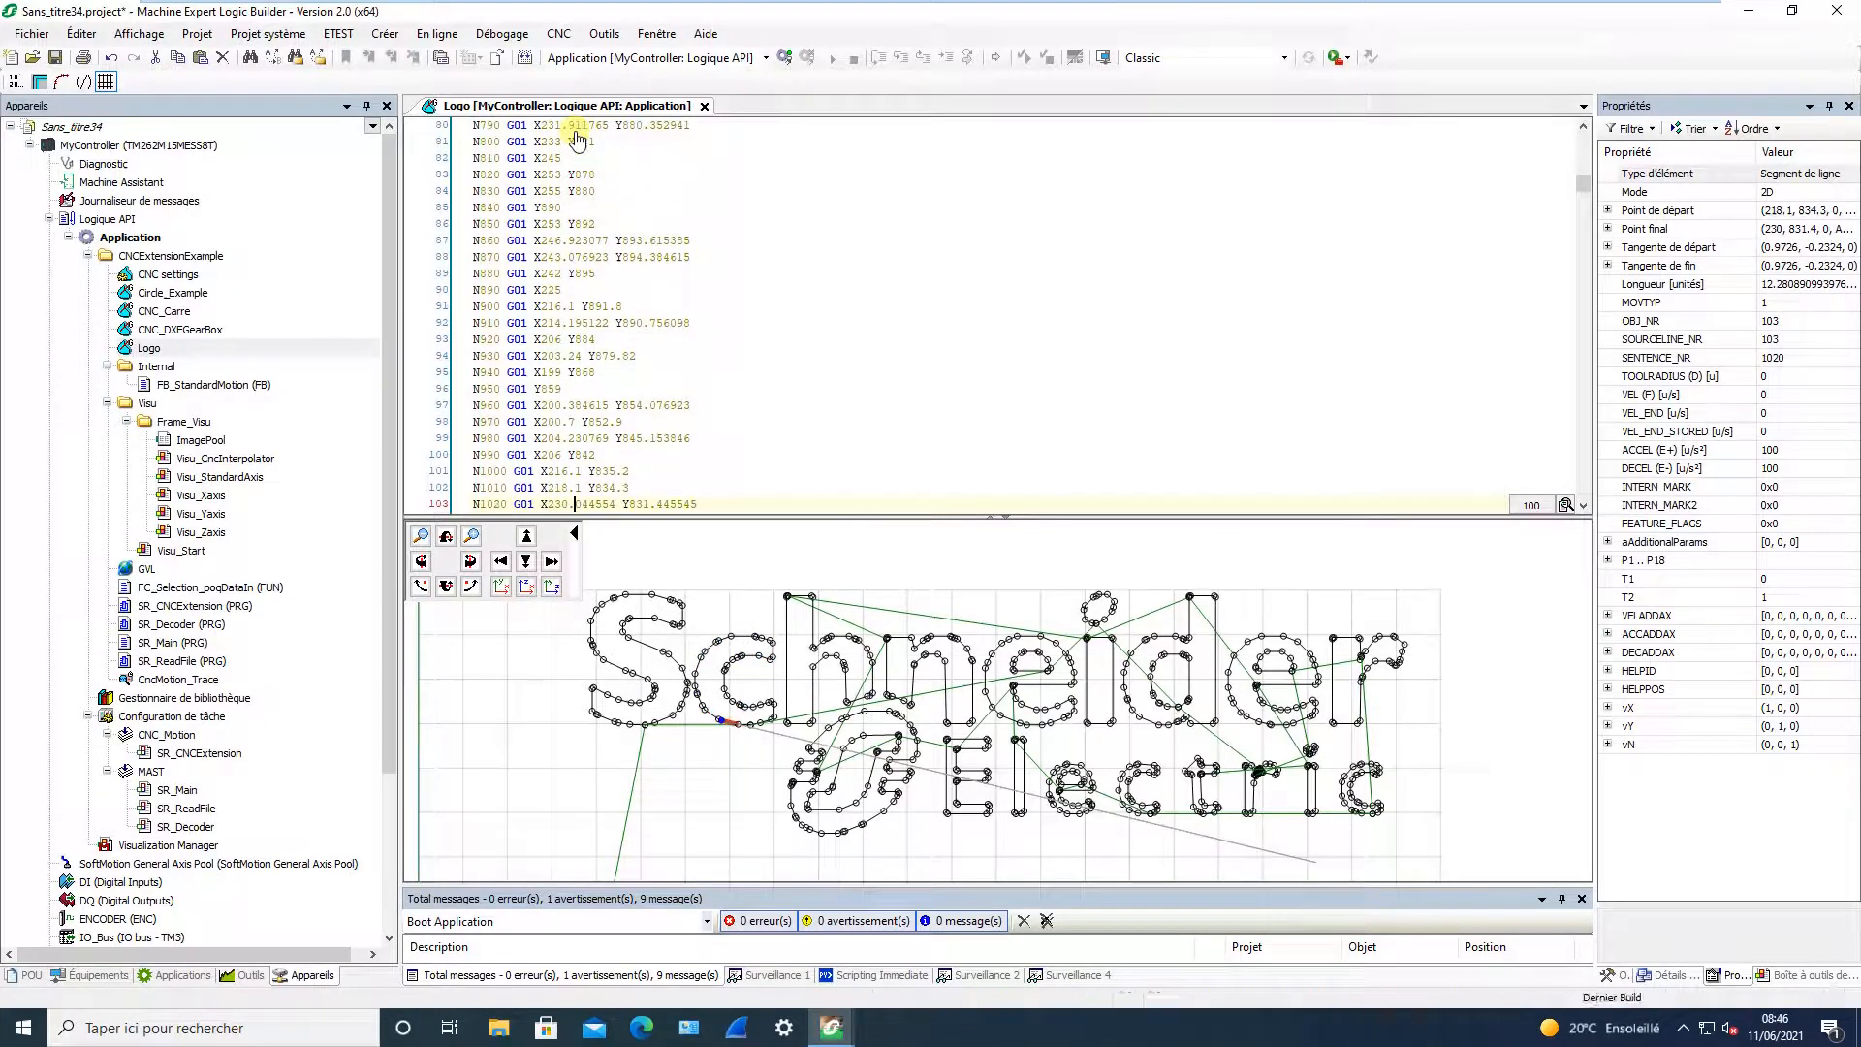
{"action": "key", "text": "Down"}
{"action": "key", "text": "Down"}
{"action": "key", "text": "Down"}
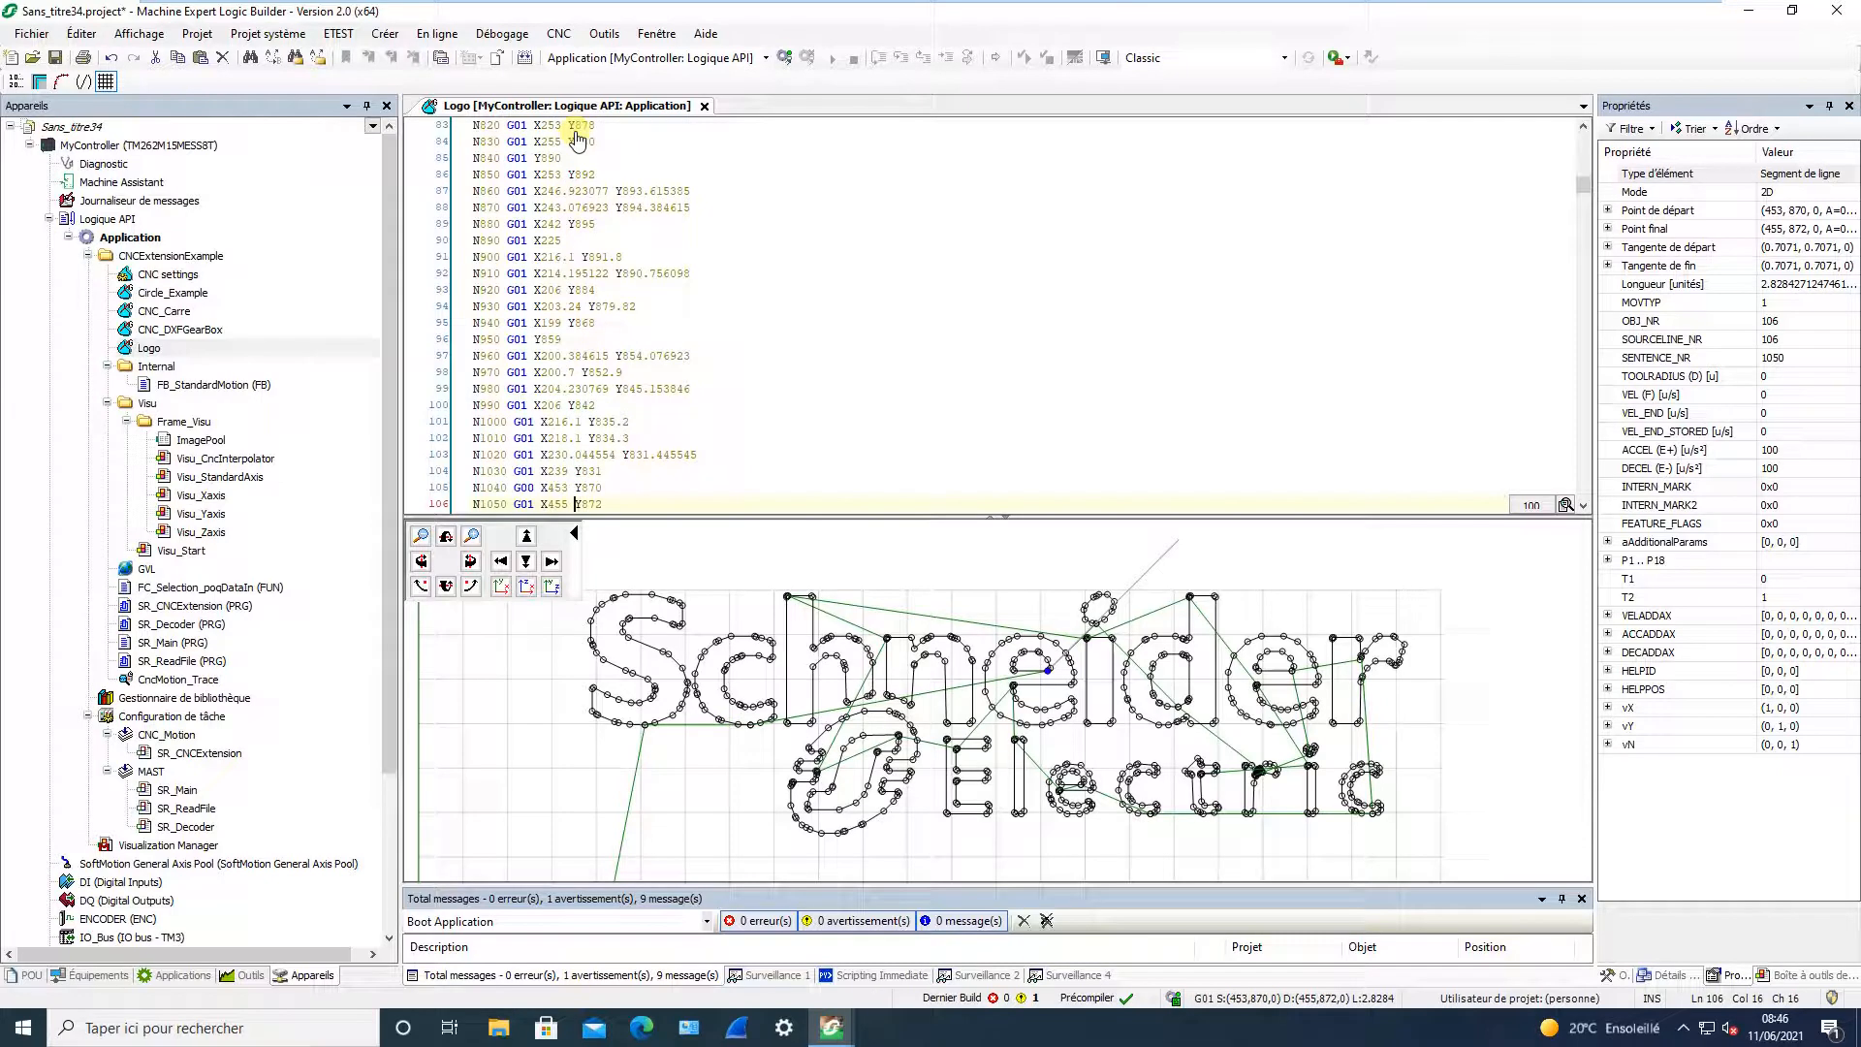
{"action": "key", "text": "Down"}
{"action": "key", "text": "Up"}
{"action": "key", "text": "Up"}
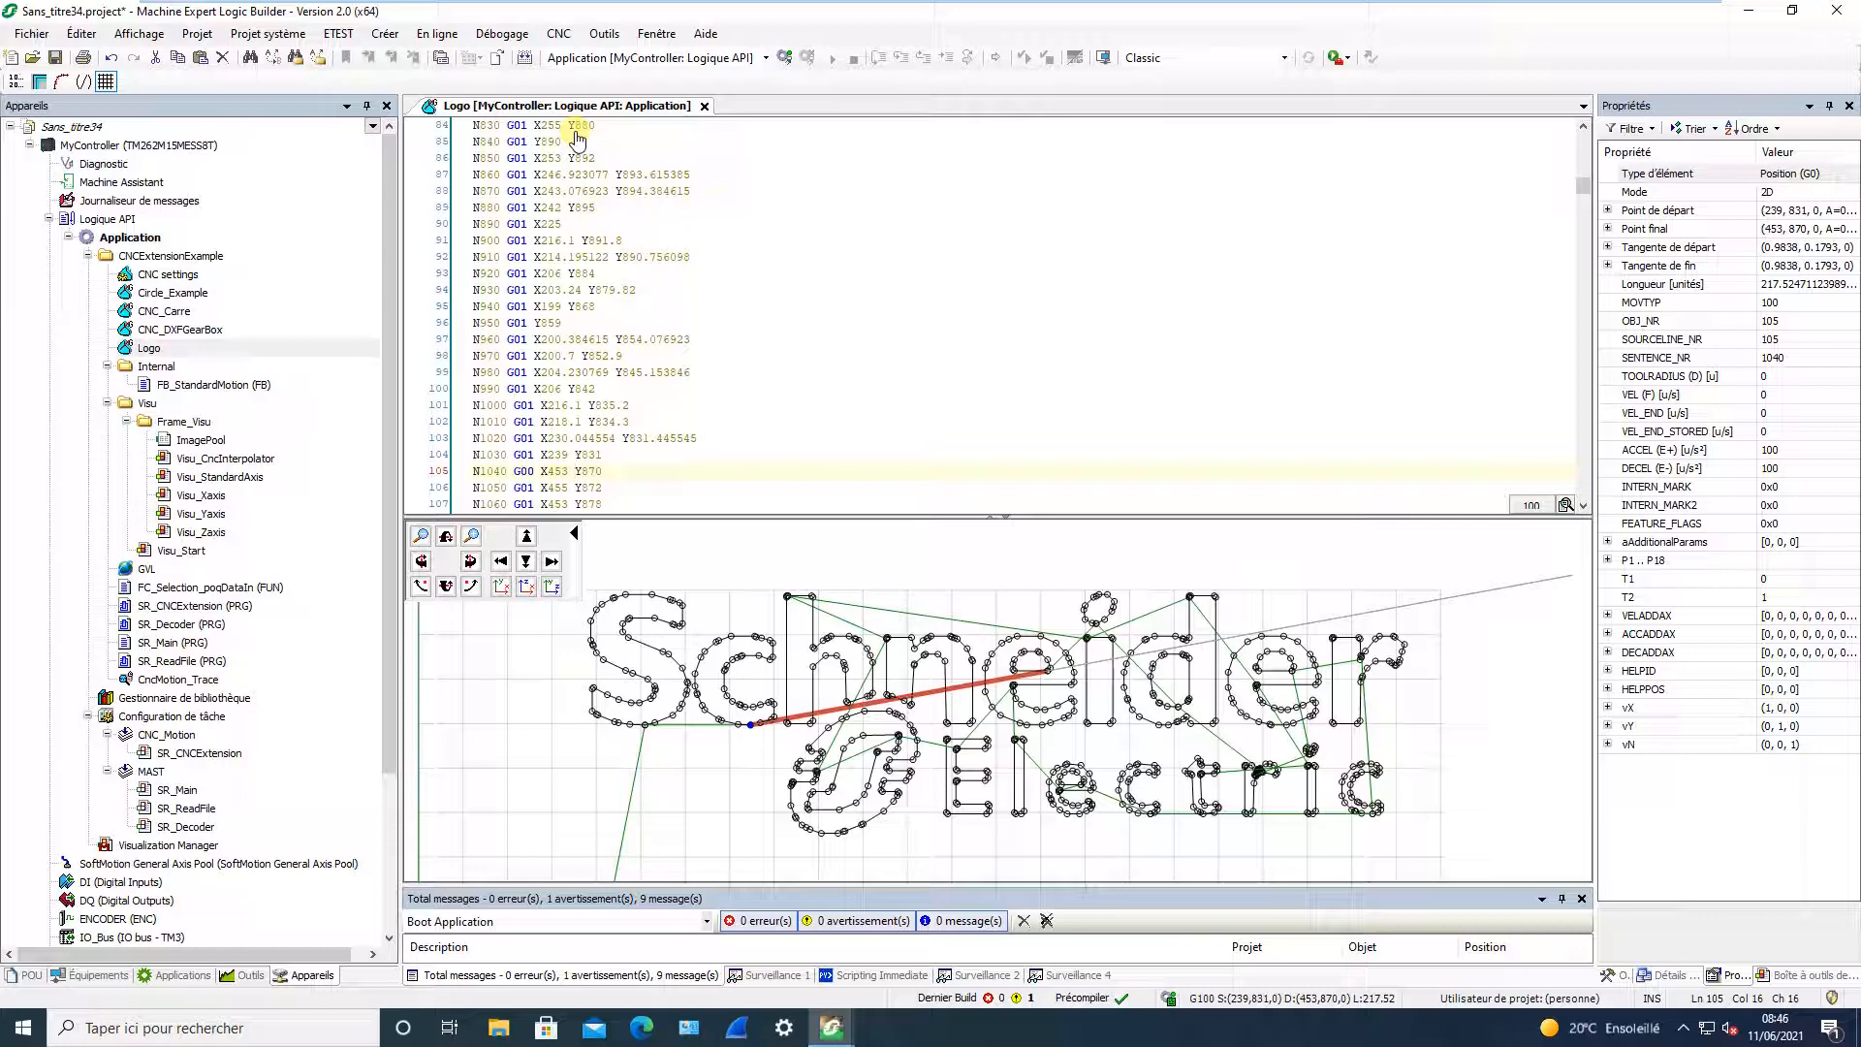
- Shift the inner arch points of the letter n to about X374.2 Y881.9, X365.7 Y881.7 and X364.2 Y880.7
{"action": "left_click", "coordinate": [707, 34]}
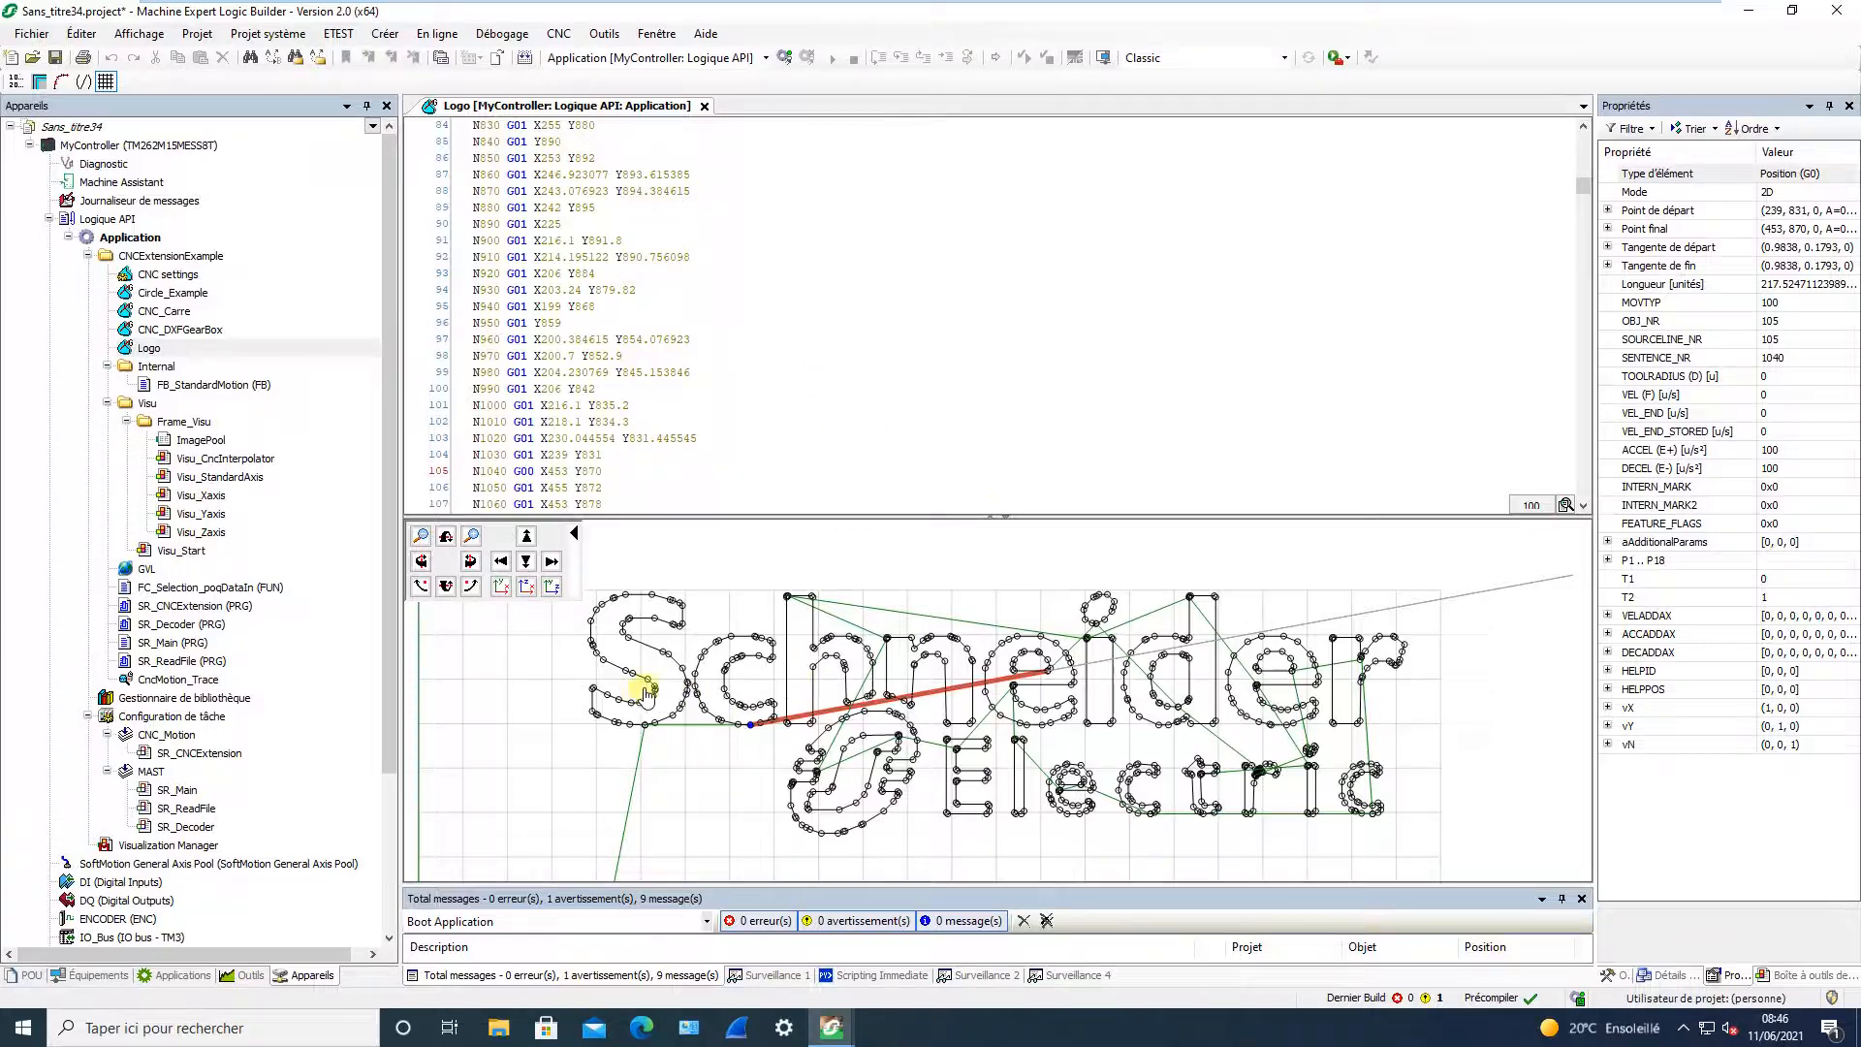
{"action": "scroll", "coordinate": [715, 688], "scroll_direction": "up", "scroll_amount": 3}
{"action": "scroll", "coordinate": [715, 694], "scroll_direction": "up", "scroll_amount": 5}
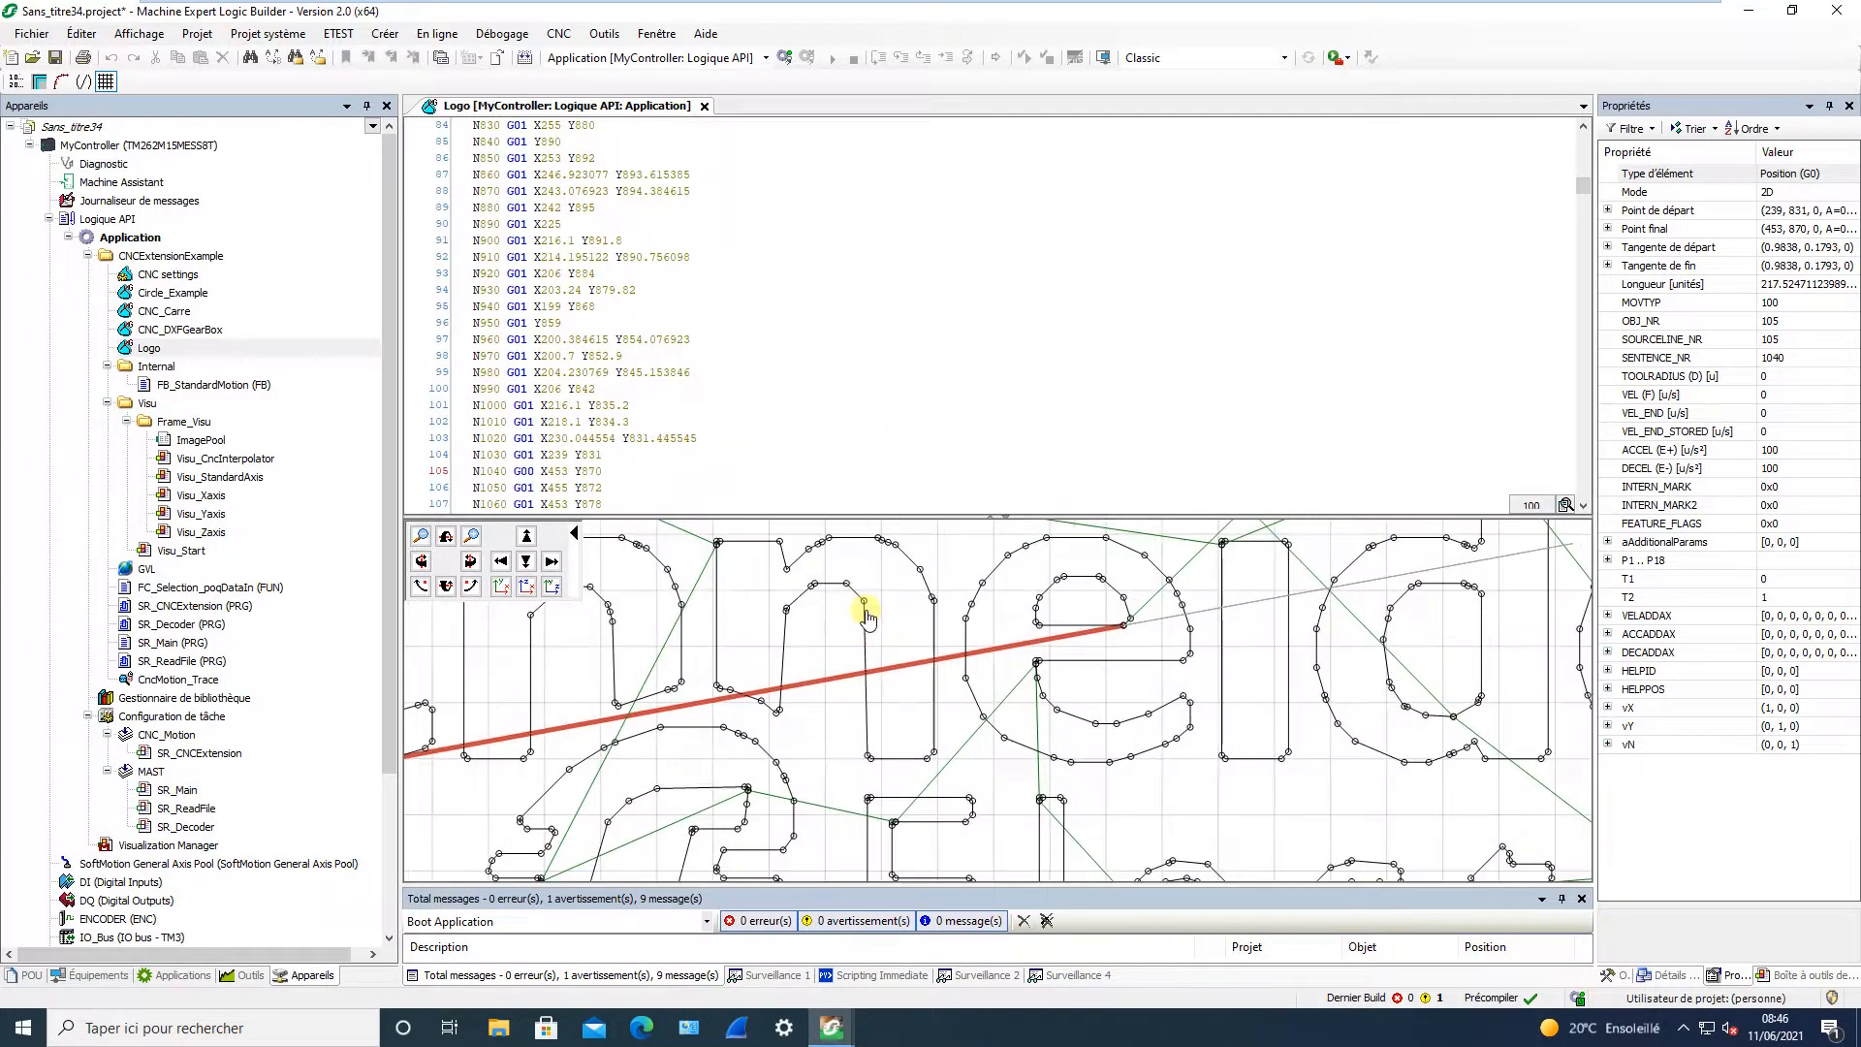
{"action": "left_click_drag", "start_coordinate": [834, 602], "coordinate": [1011, 713]}
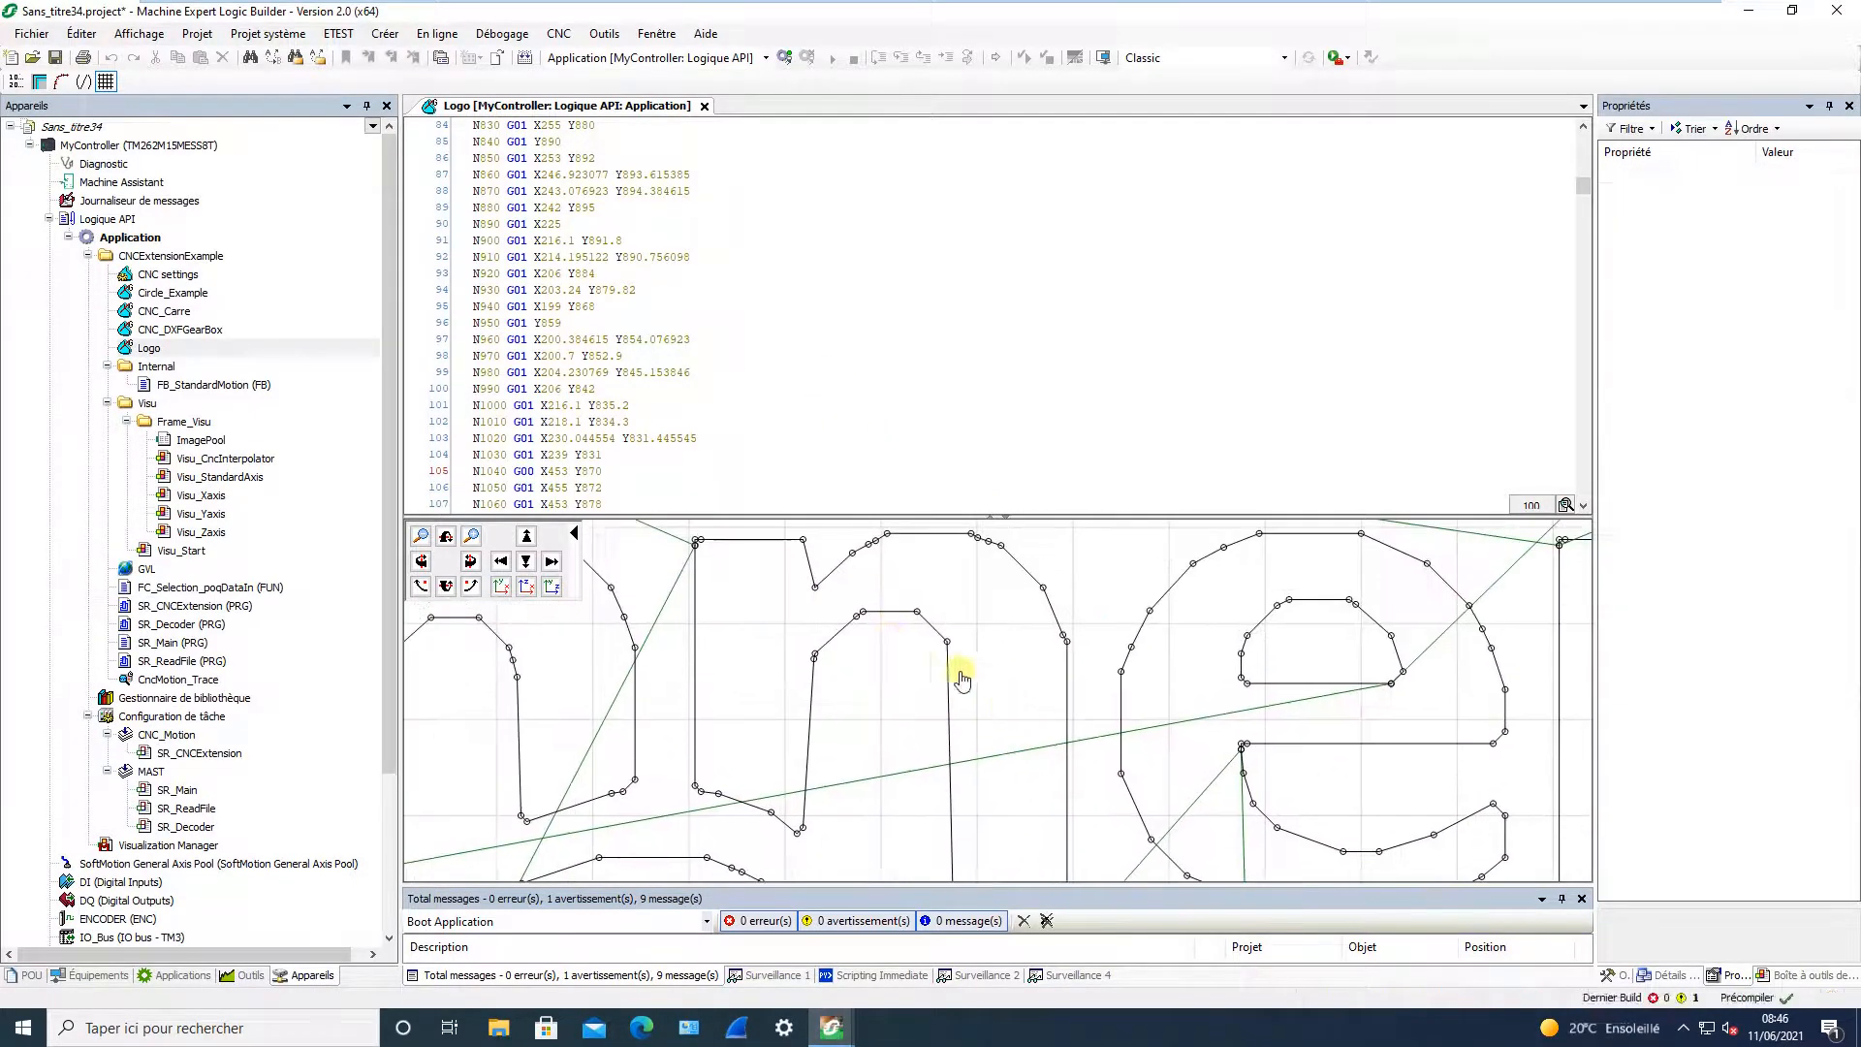
{"action": "left_click", "coordinate": [917, 621]}
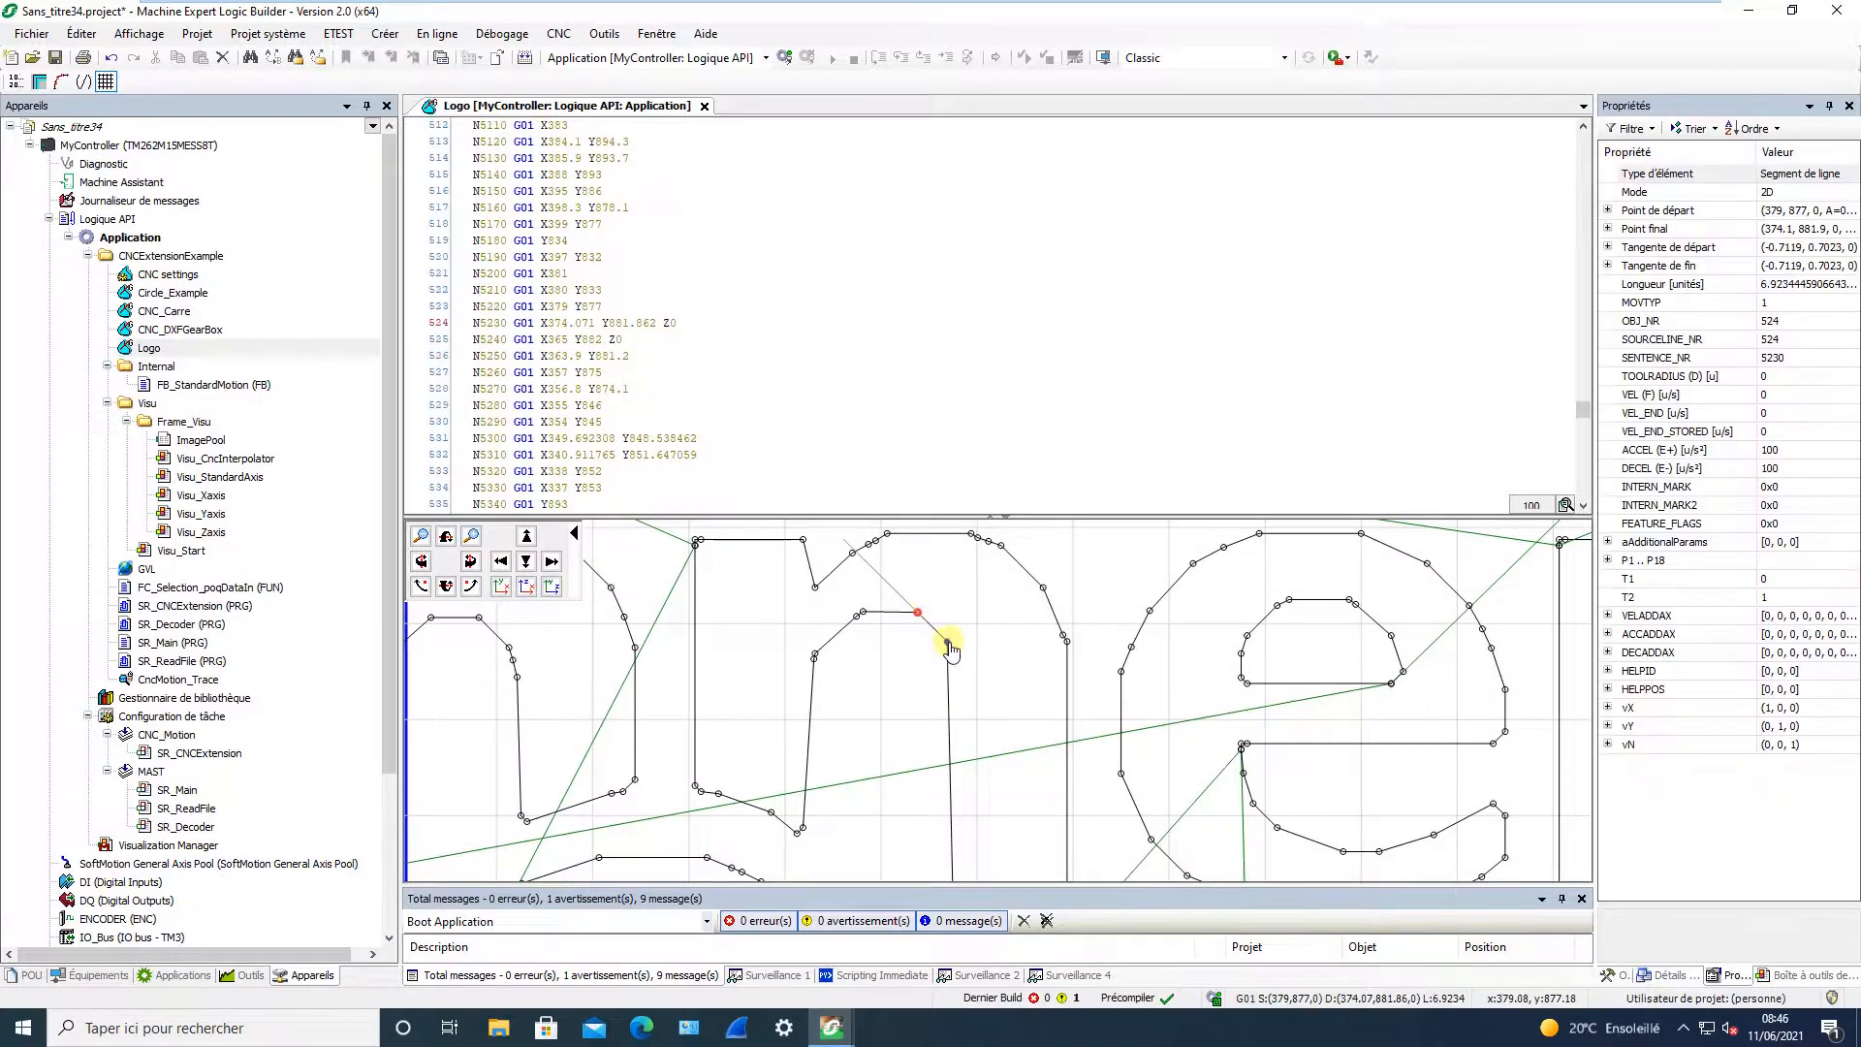
{"action": "left_click", "coordinate": [905, 615]}
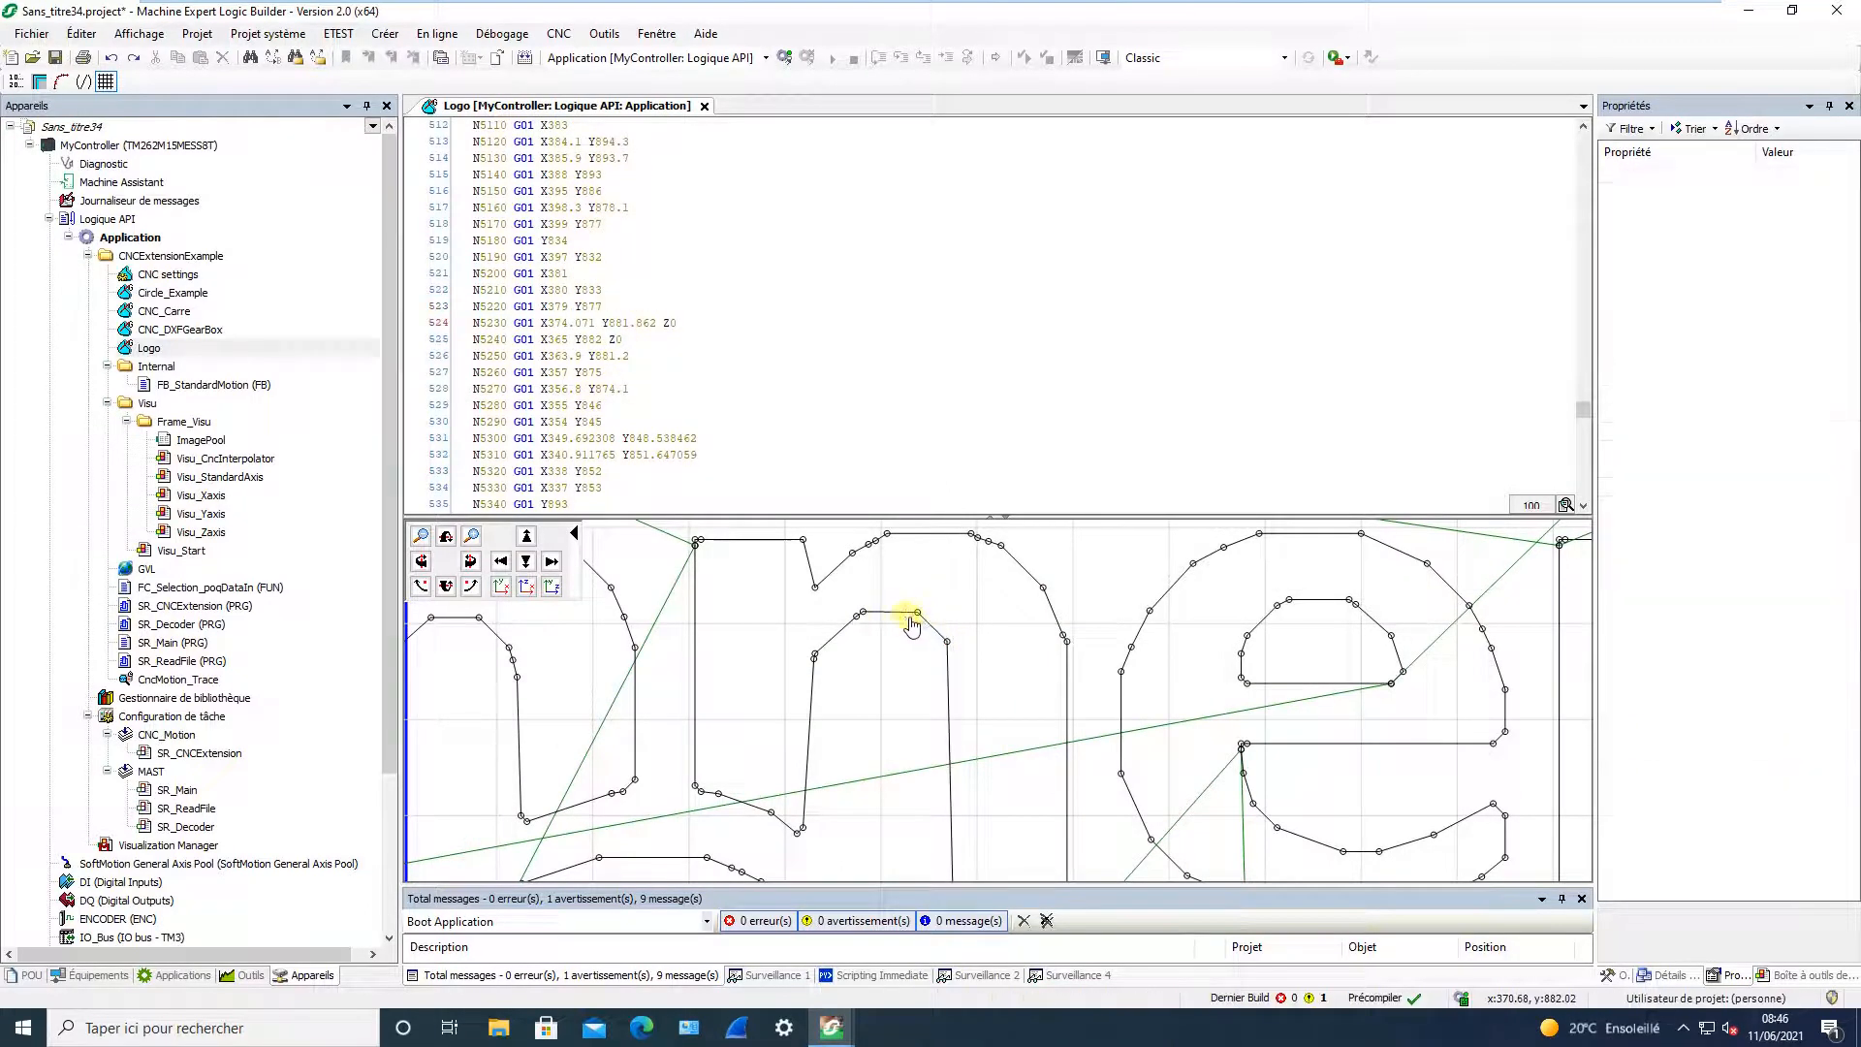
{"action": "left_click", "coordinate": [857, 619]}
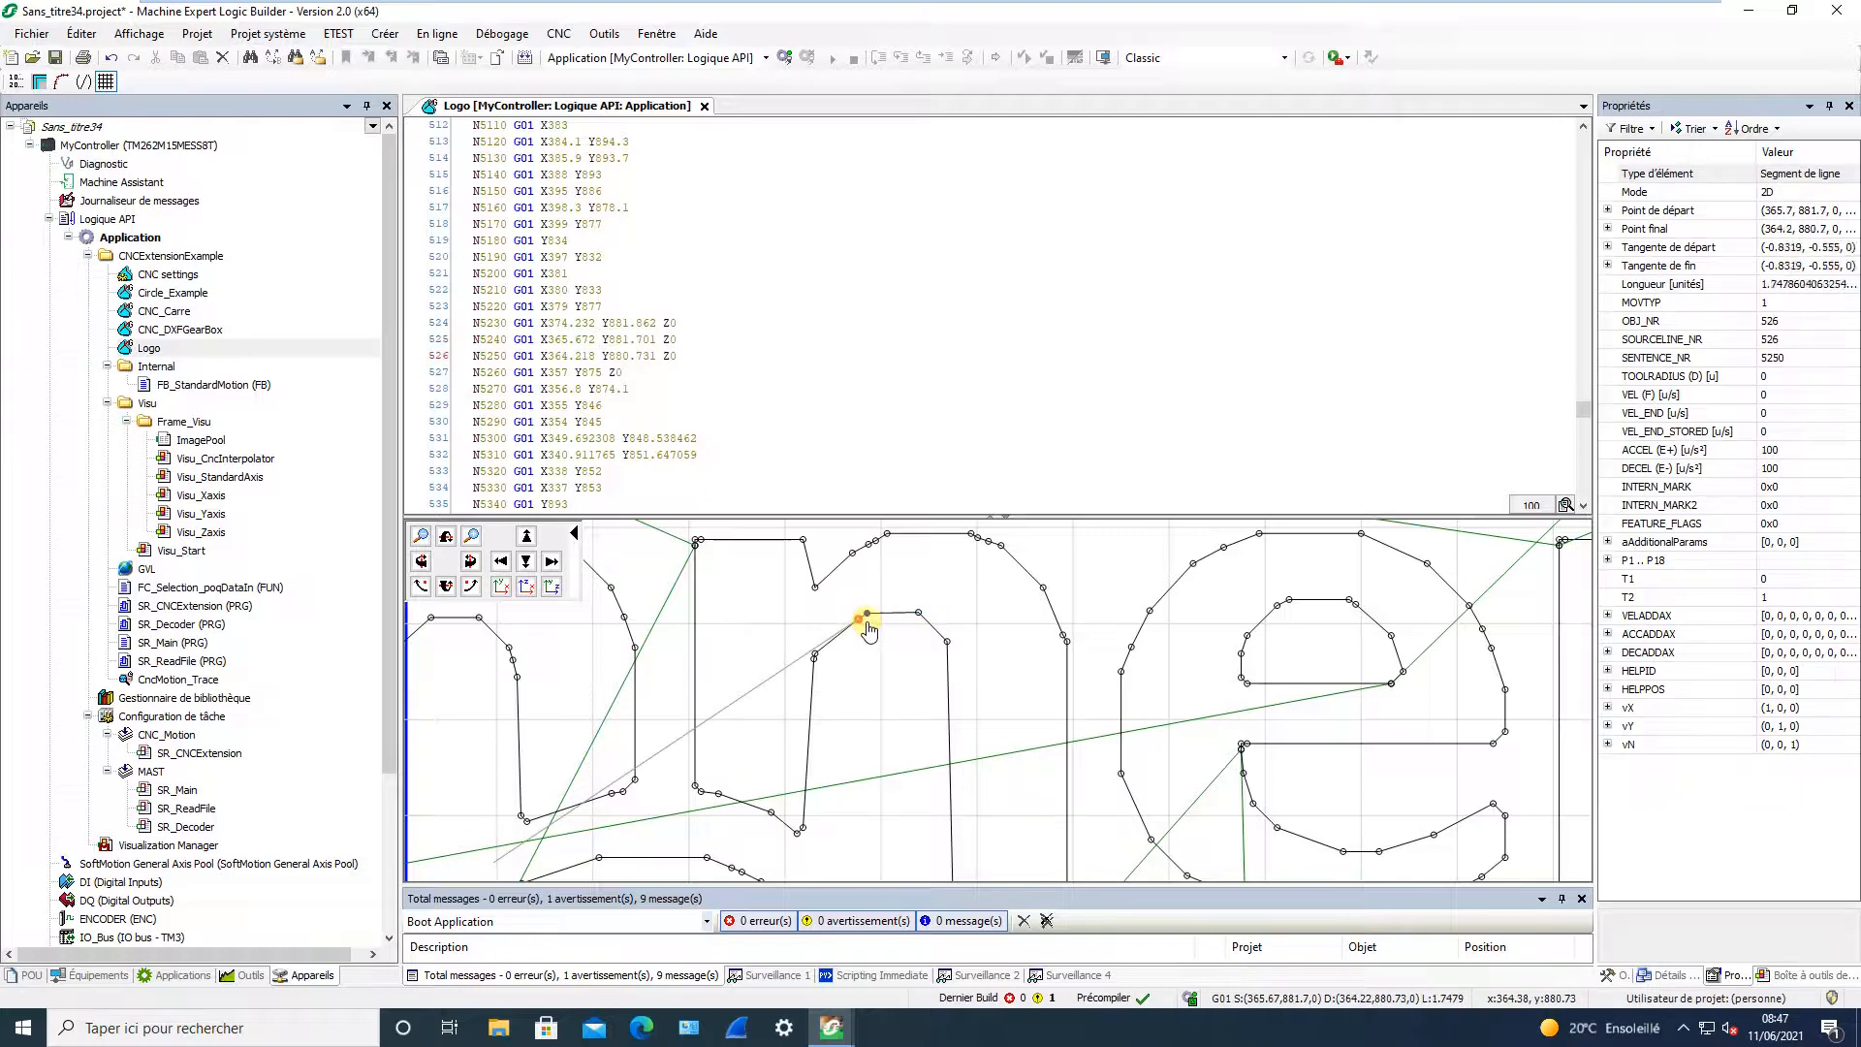
- Shift the upper-left point of the letter n's inner arch at block N5250 to X363.9 Y881.2
{"action": "left_click", "coordinate": [867, 623]}
{"action": "scroll", "coordinate": [809, 614], "scroll_direction": "up", "scroll_amount": 2}
{"action": "scroll", "coordinate": [809, 620], "scroll_direction": "up", "scroll_amount": 3}
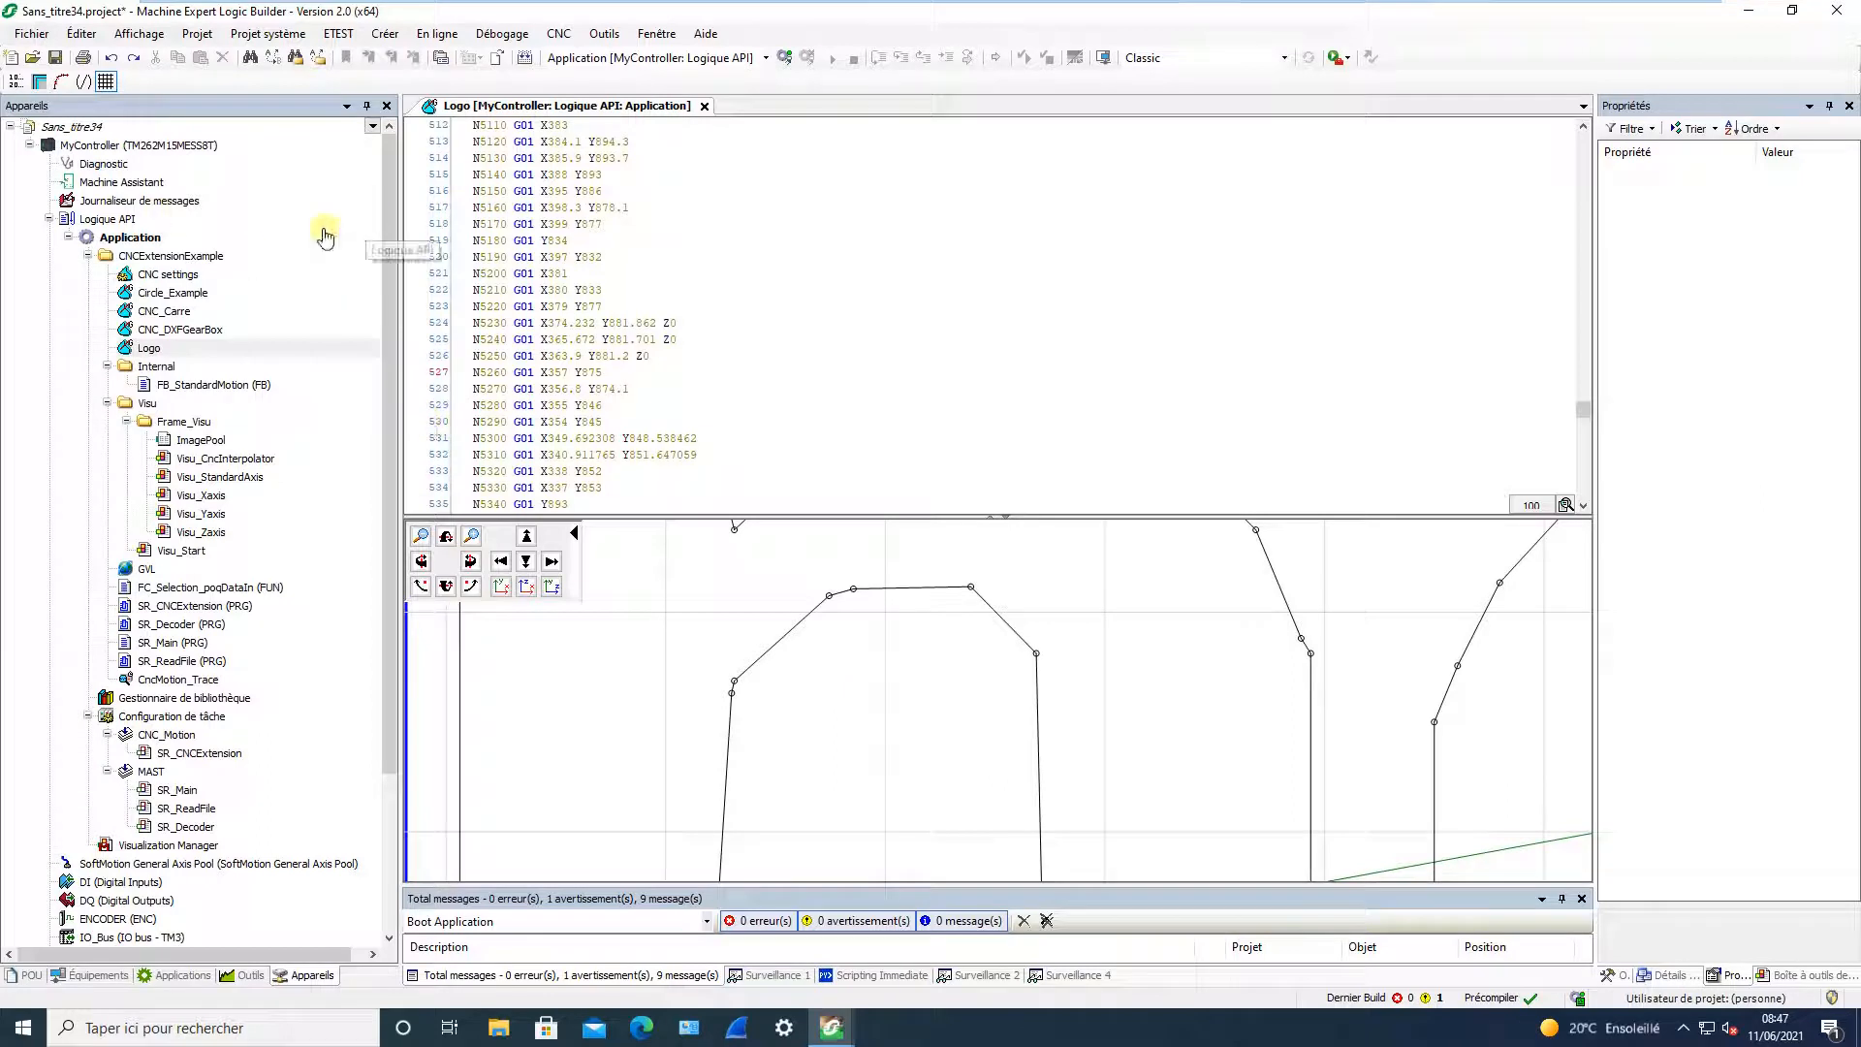
- In the CNC settings, set the dAngleTol parameter of the active SMC_CheckVelocities block to 5 degrees
{"action": "double_click", "coordinate": [162, 276]}
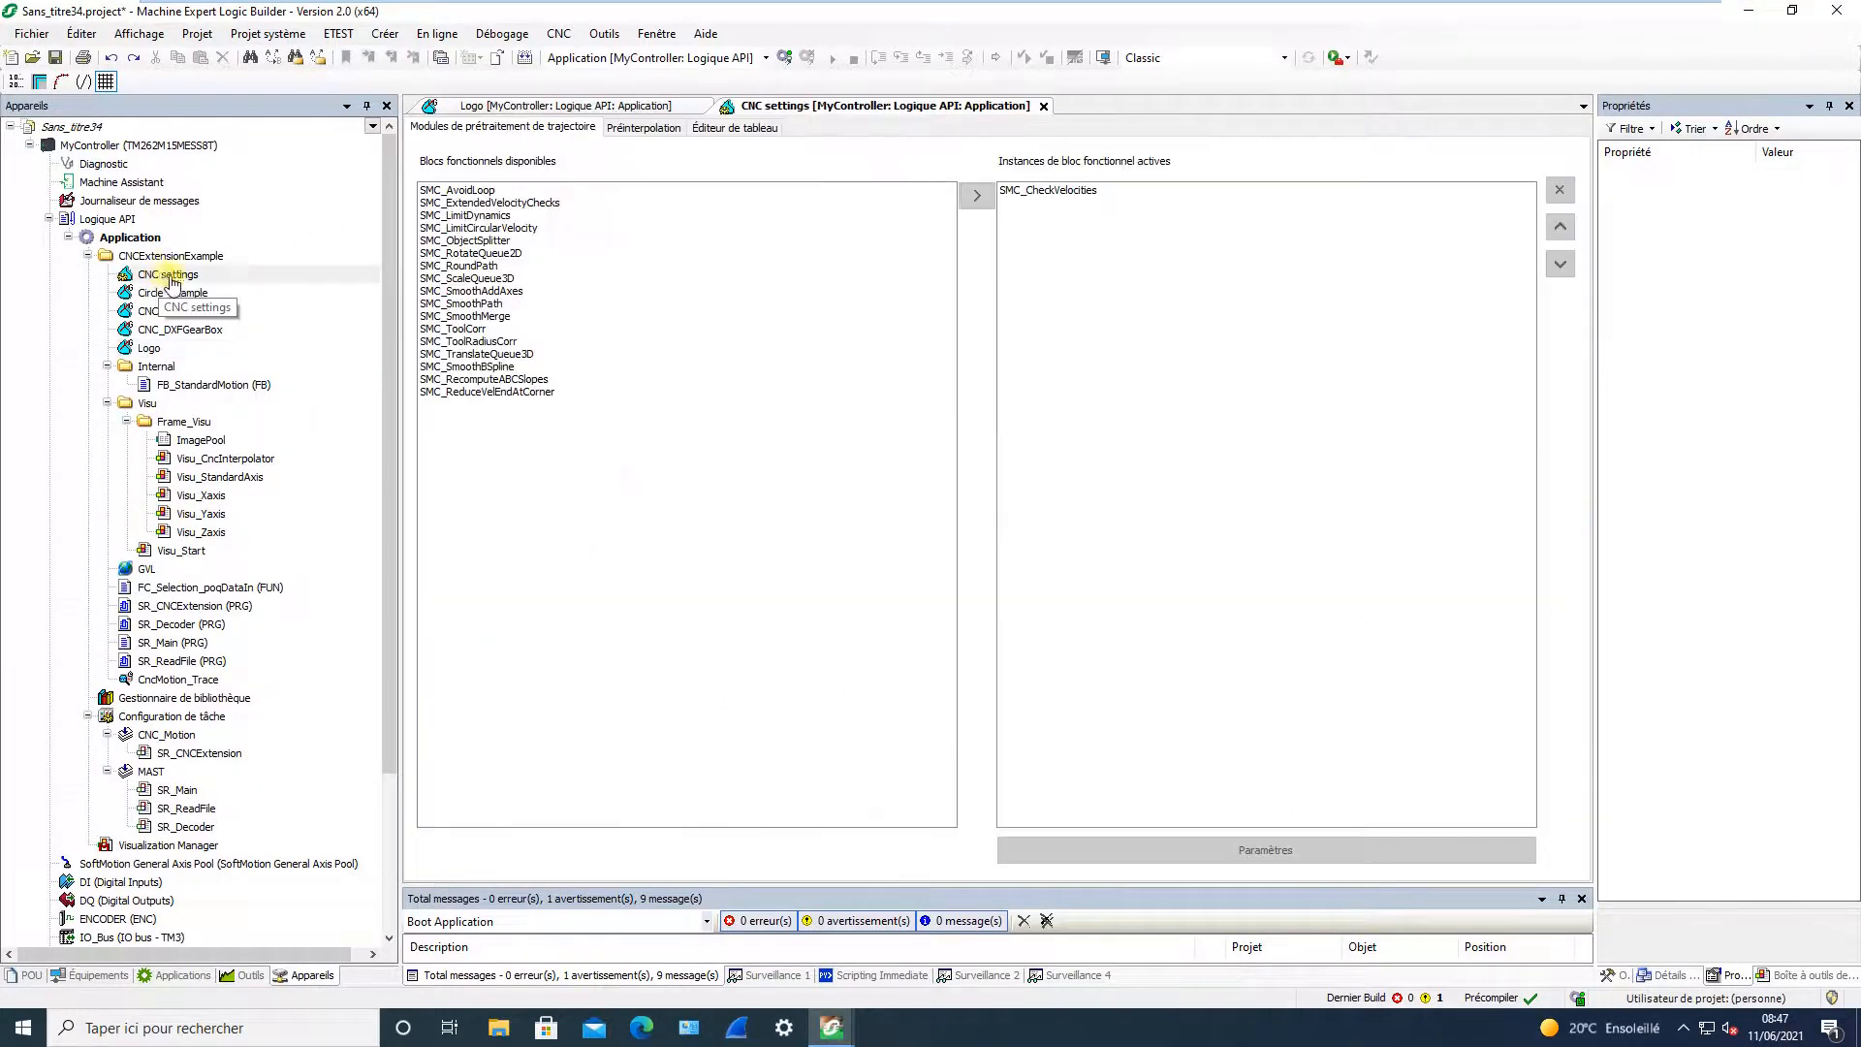
{"action": "double_click", "coordinate": [1031, 192]}
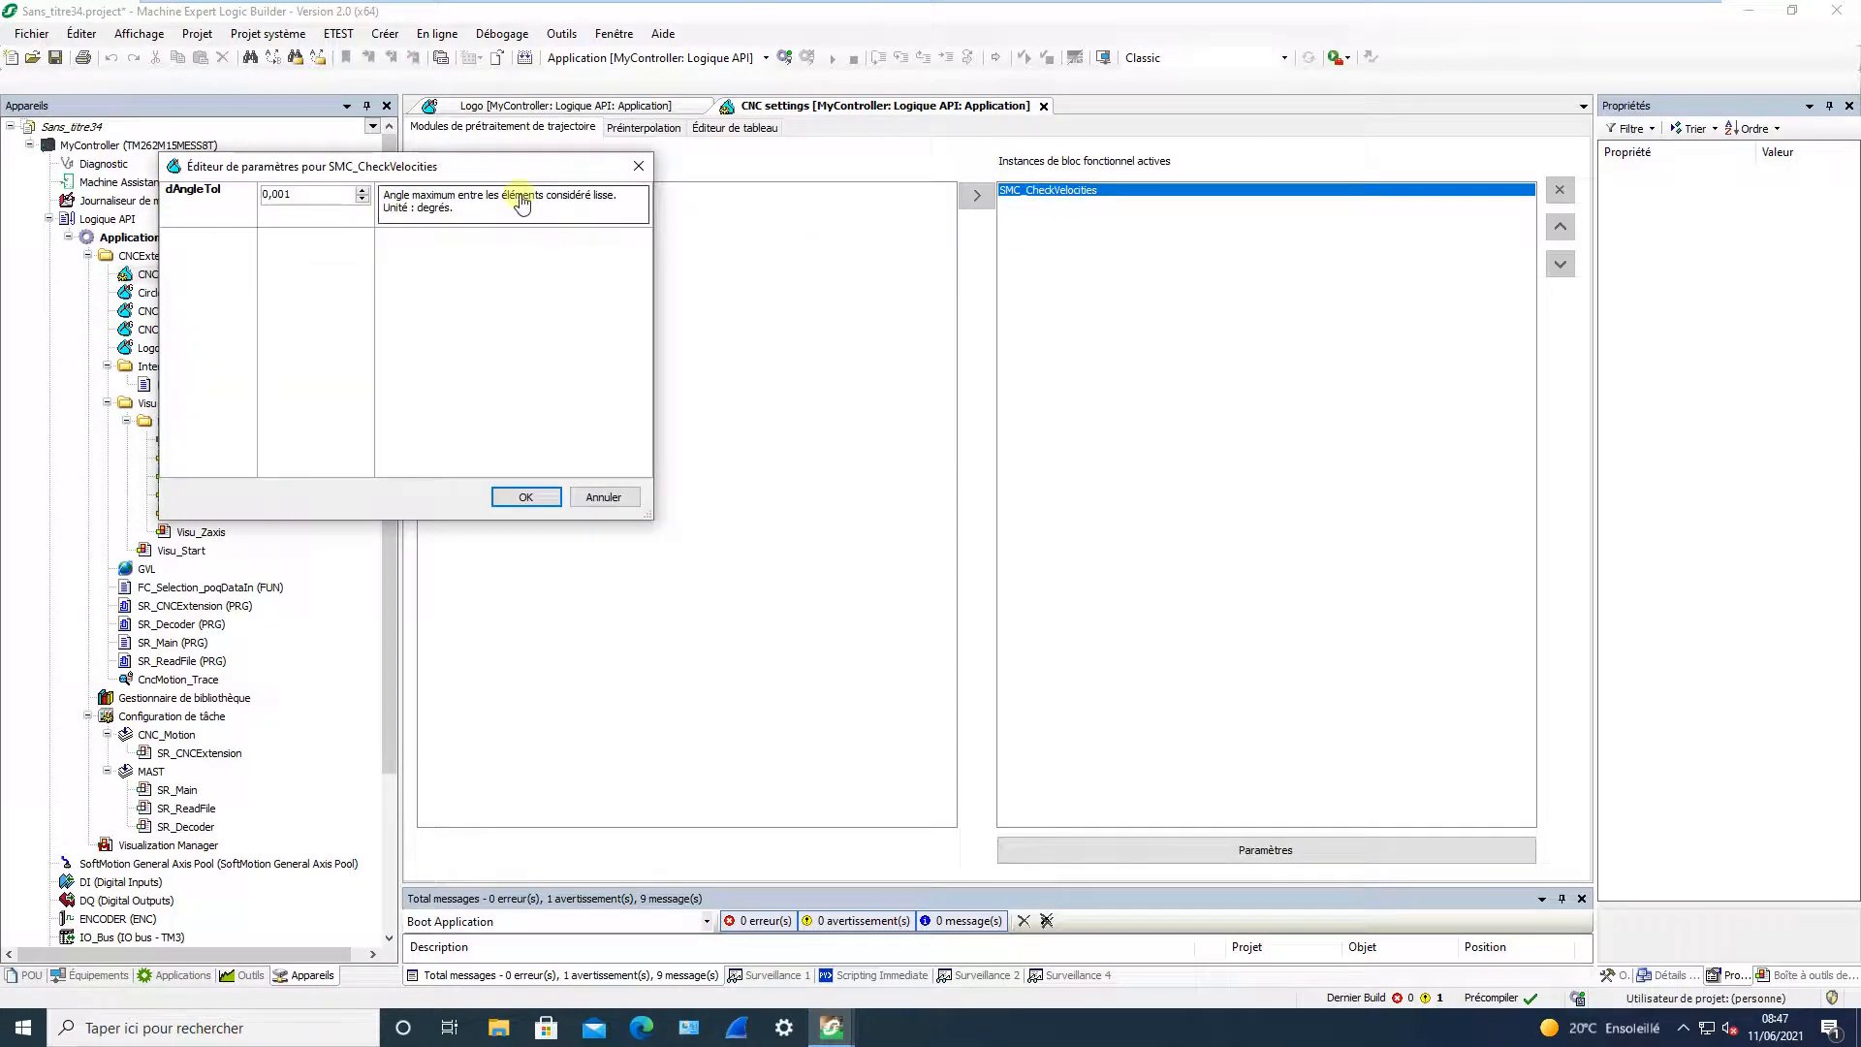
{"action": "left_click", "coordinate": [214, 198]}
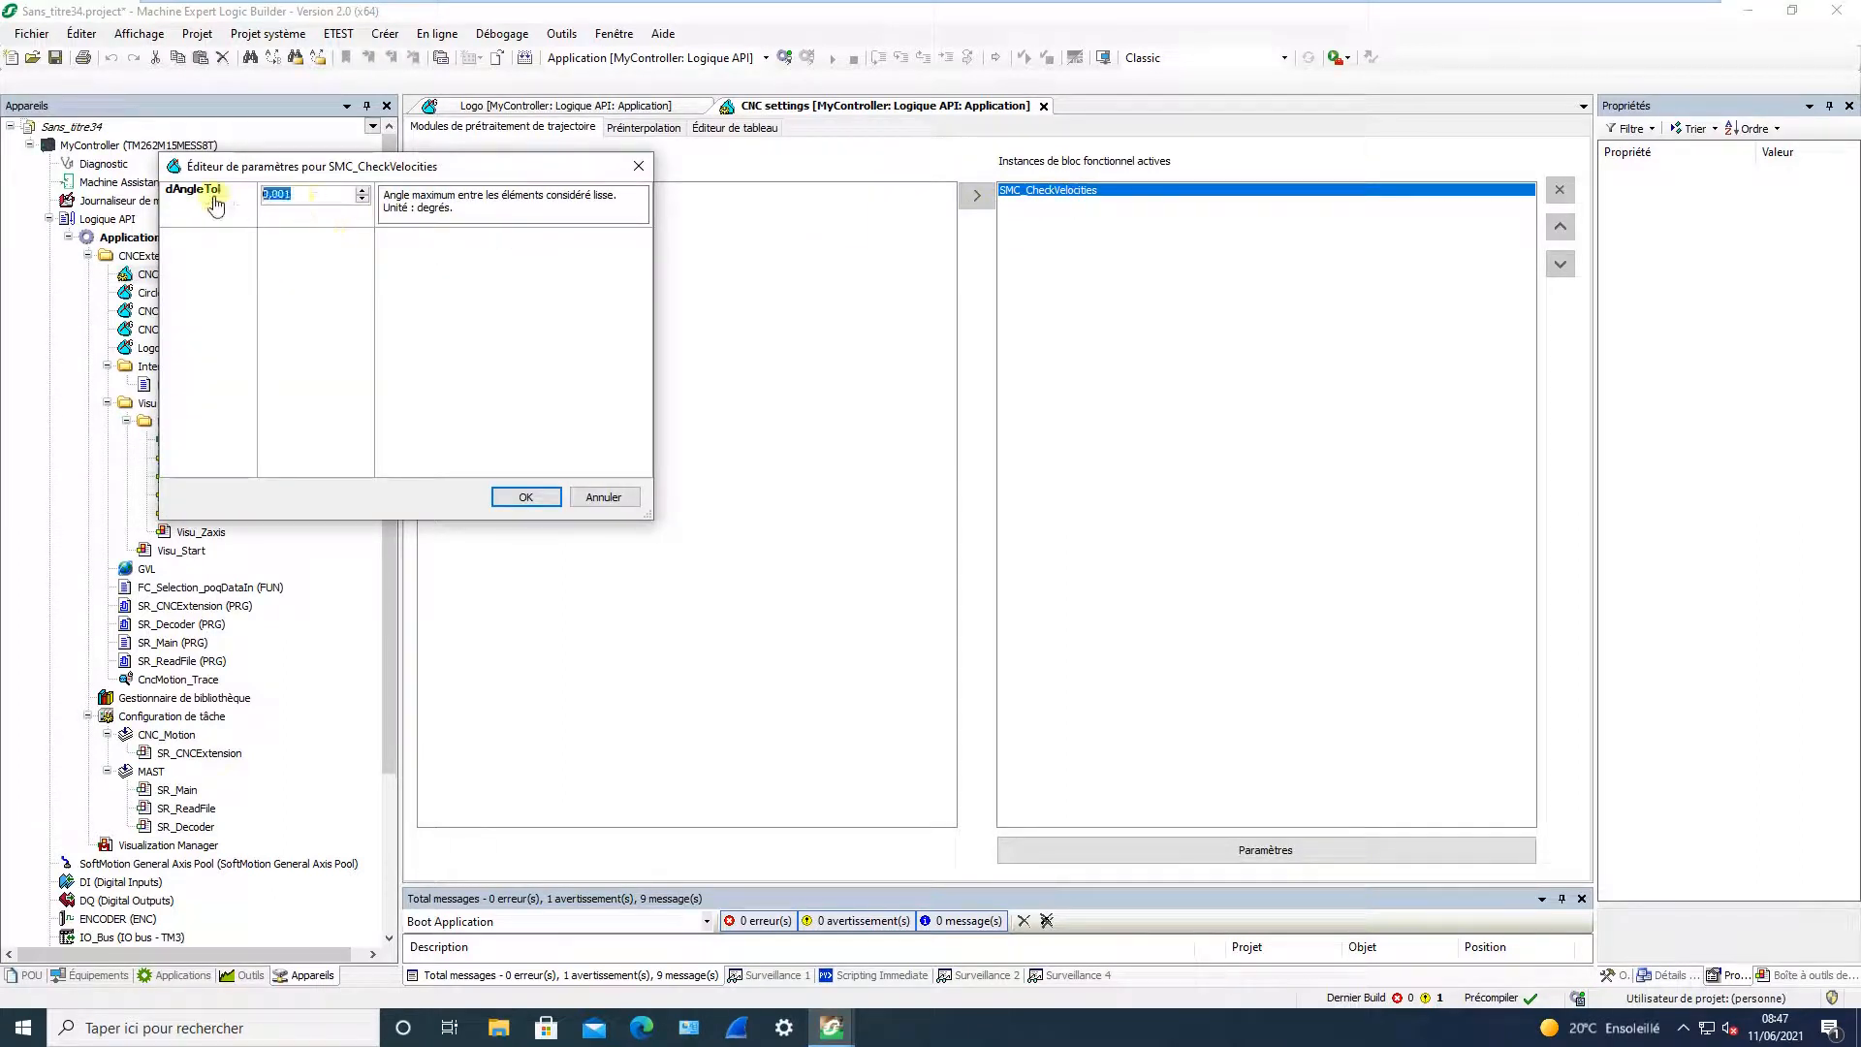
{"action": "left_click", "coordinate": [525, 496]}
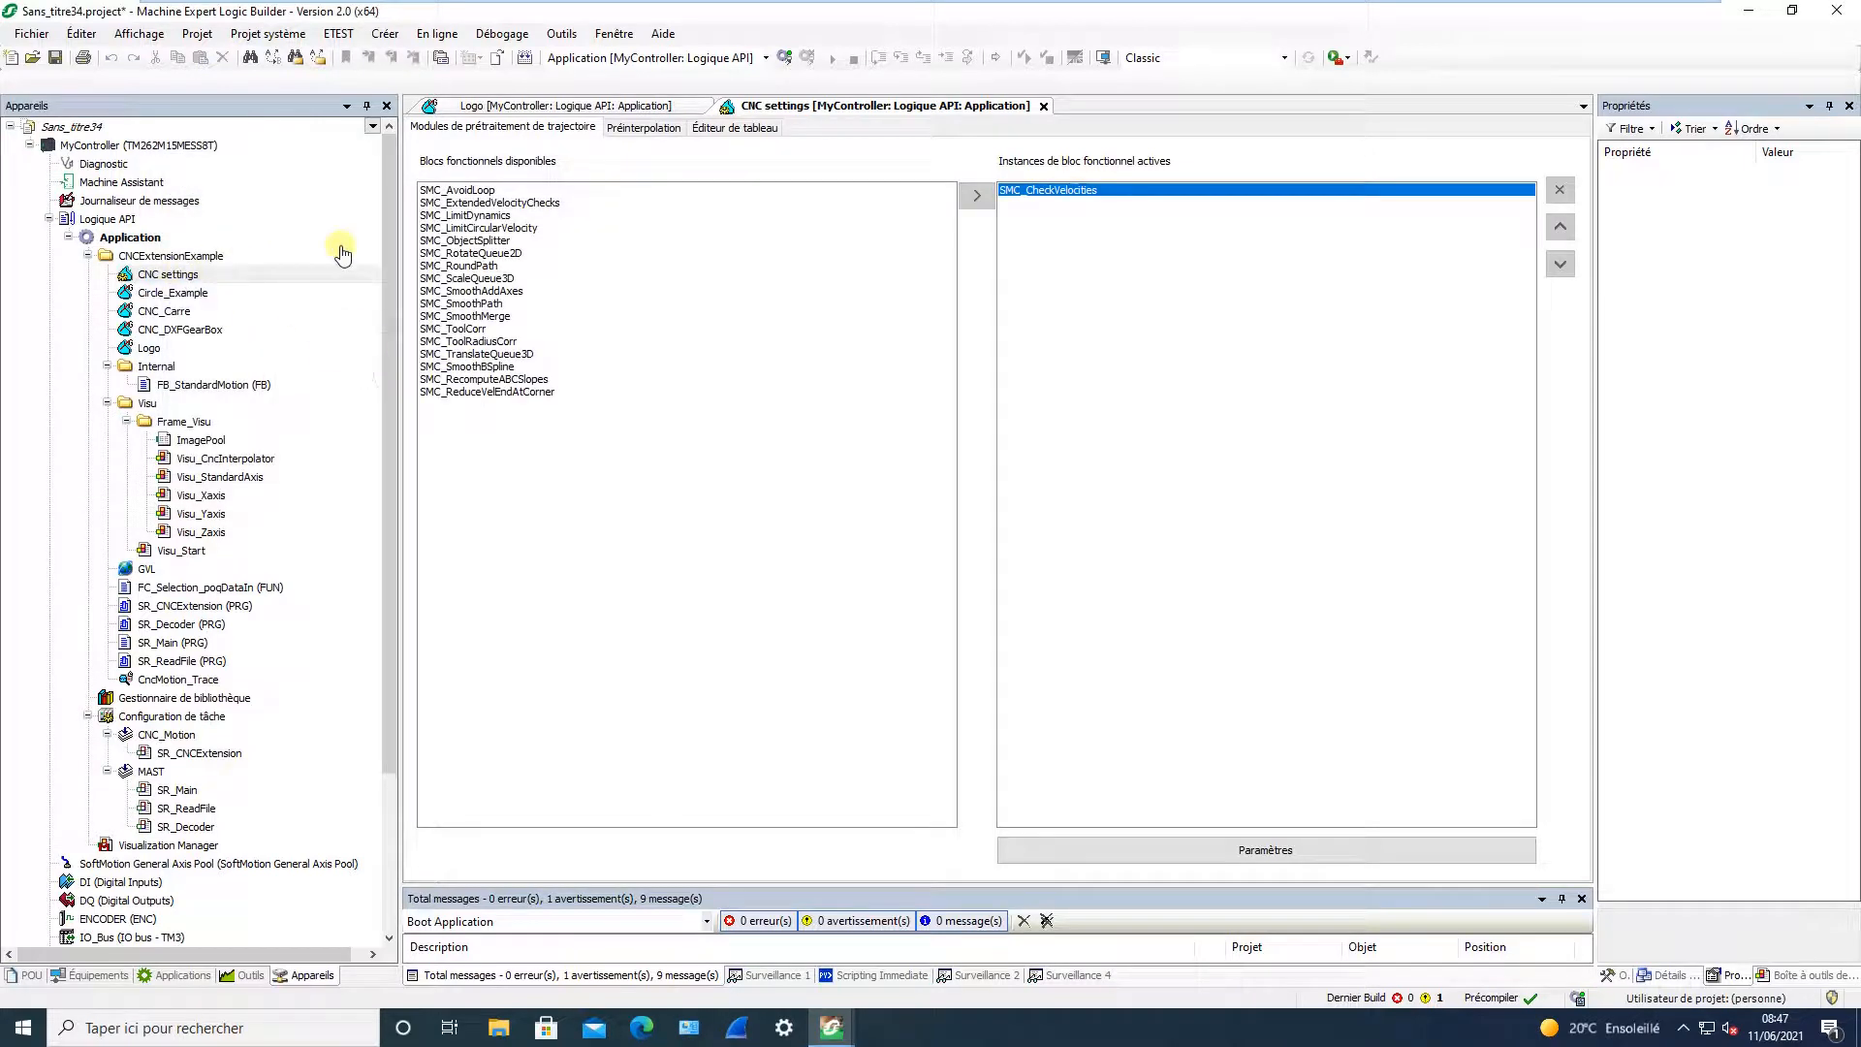
- Add SMC_SmoothPath to the active preprocessing blocks ahead of SMC_CheckVelocities and review the parameters of both blocks
{"action": "left_click", "coordinate": [478, 305]}
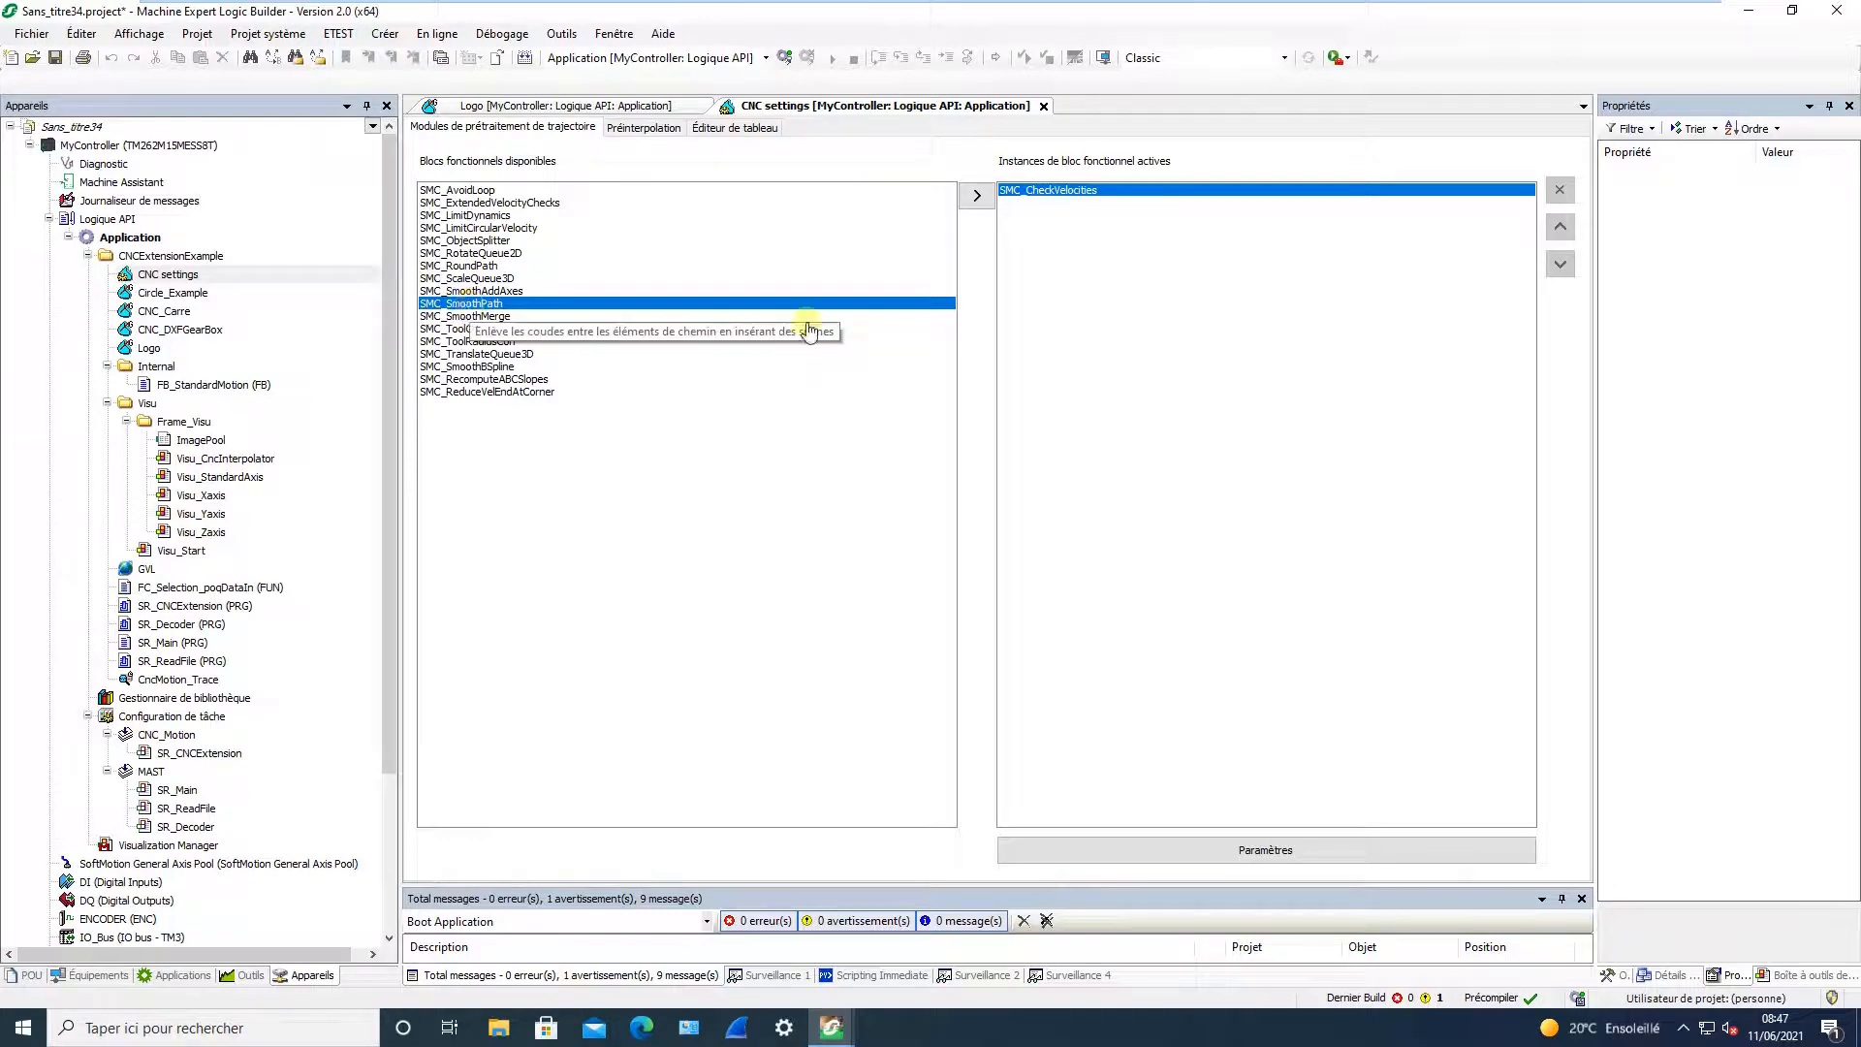
{"action": "left_click", "coordinate": [976, 195]}
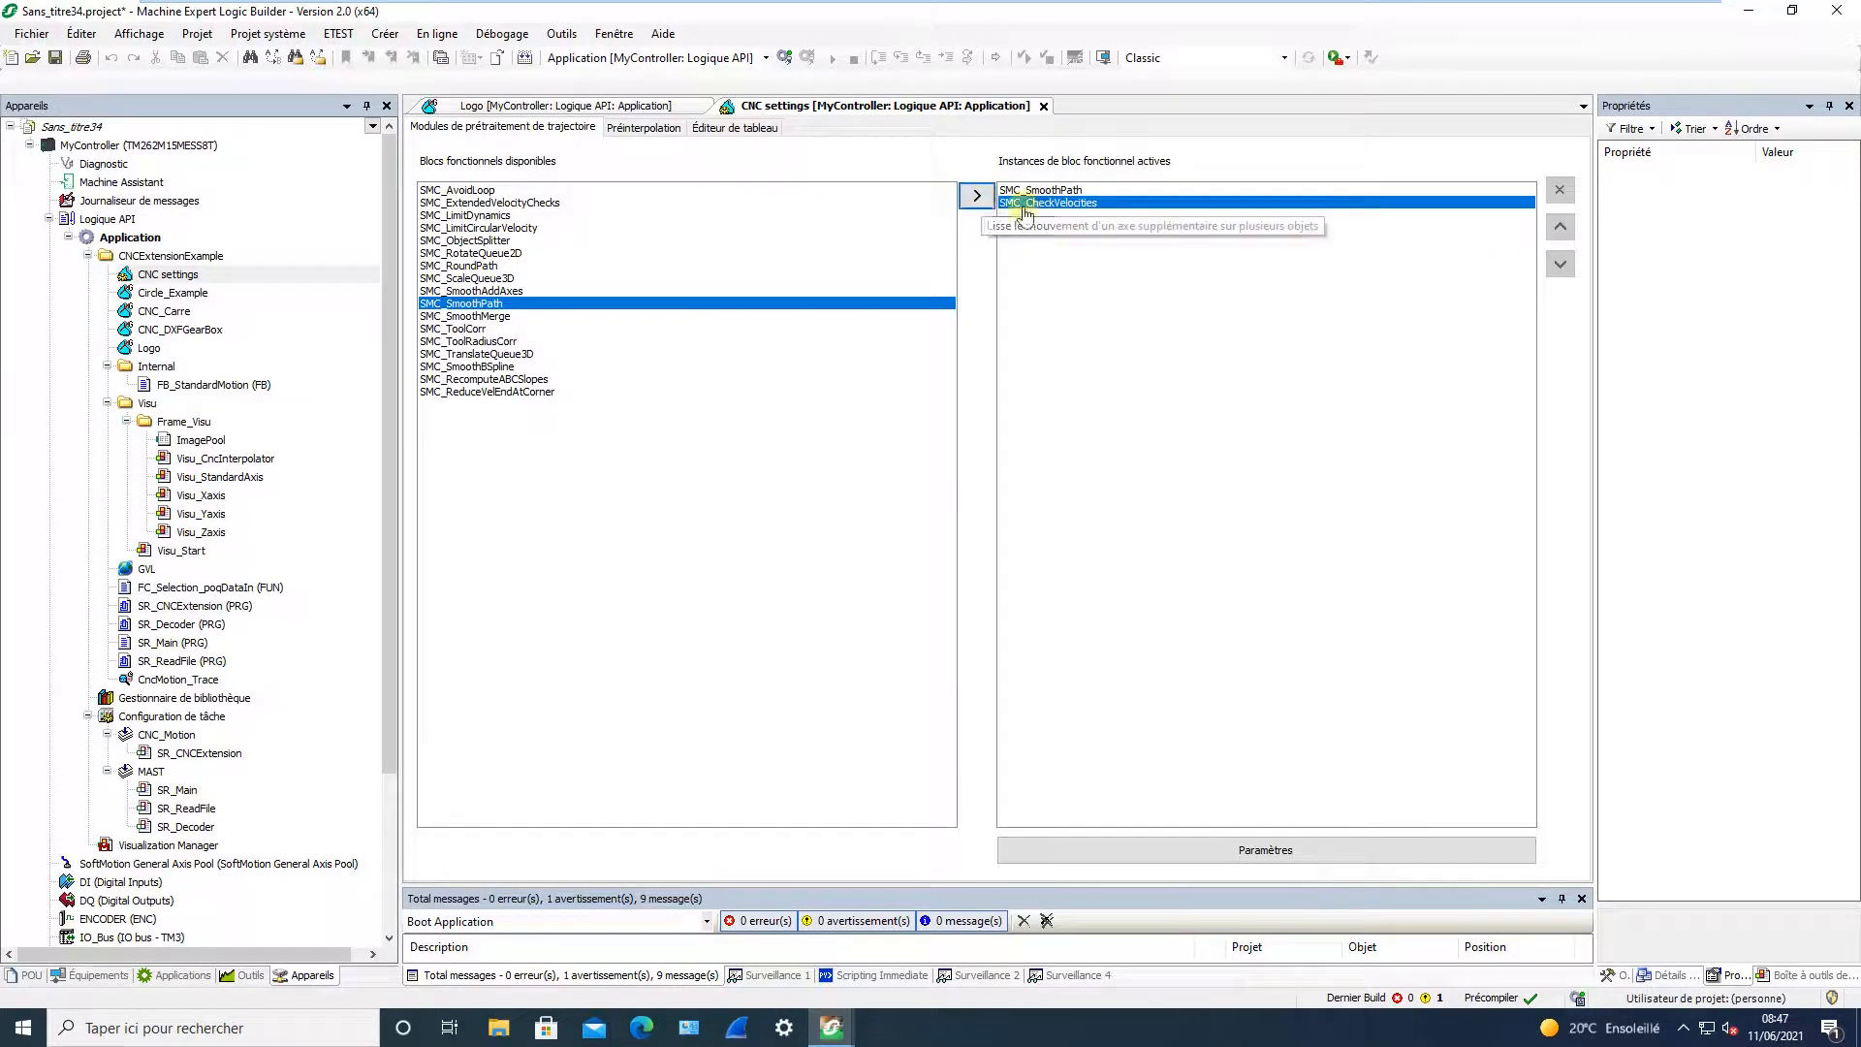
{"action": "double_click", "coordinate": [1075, 202]}
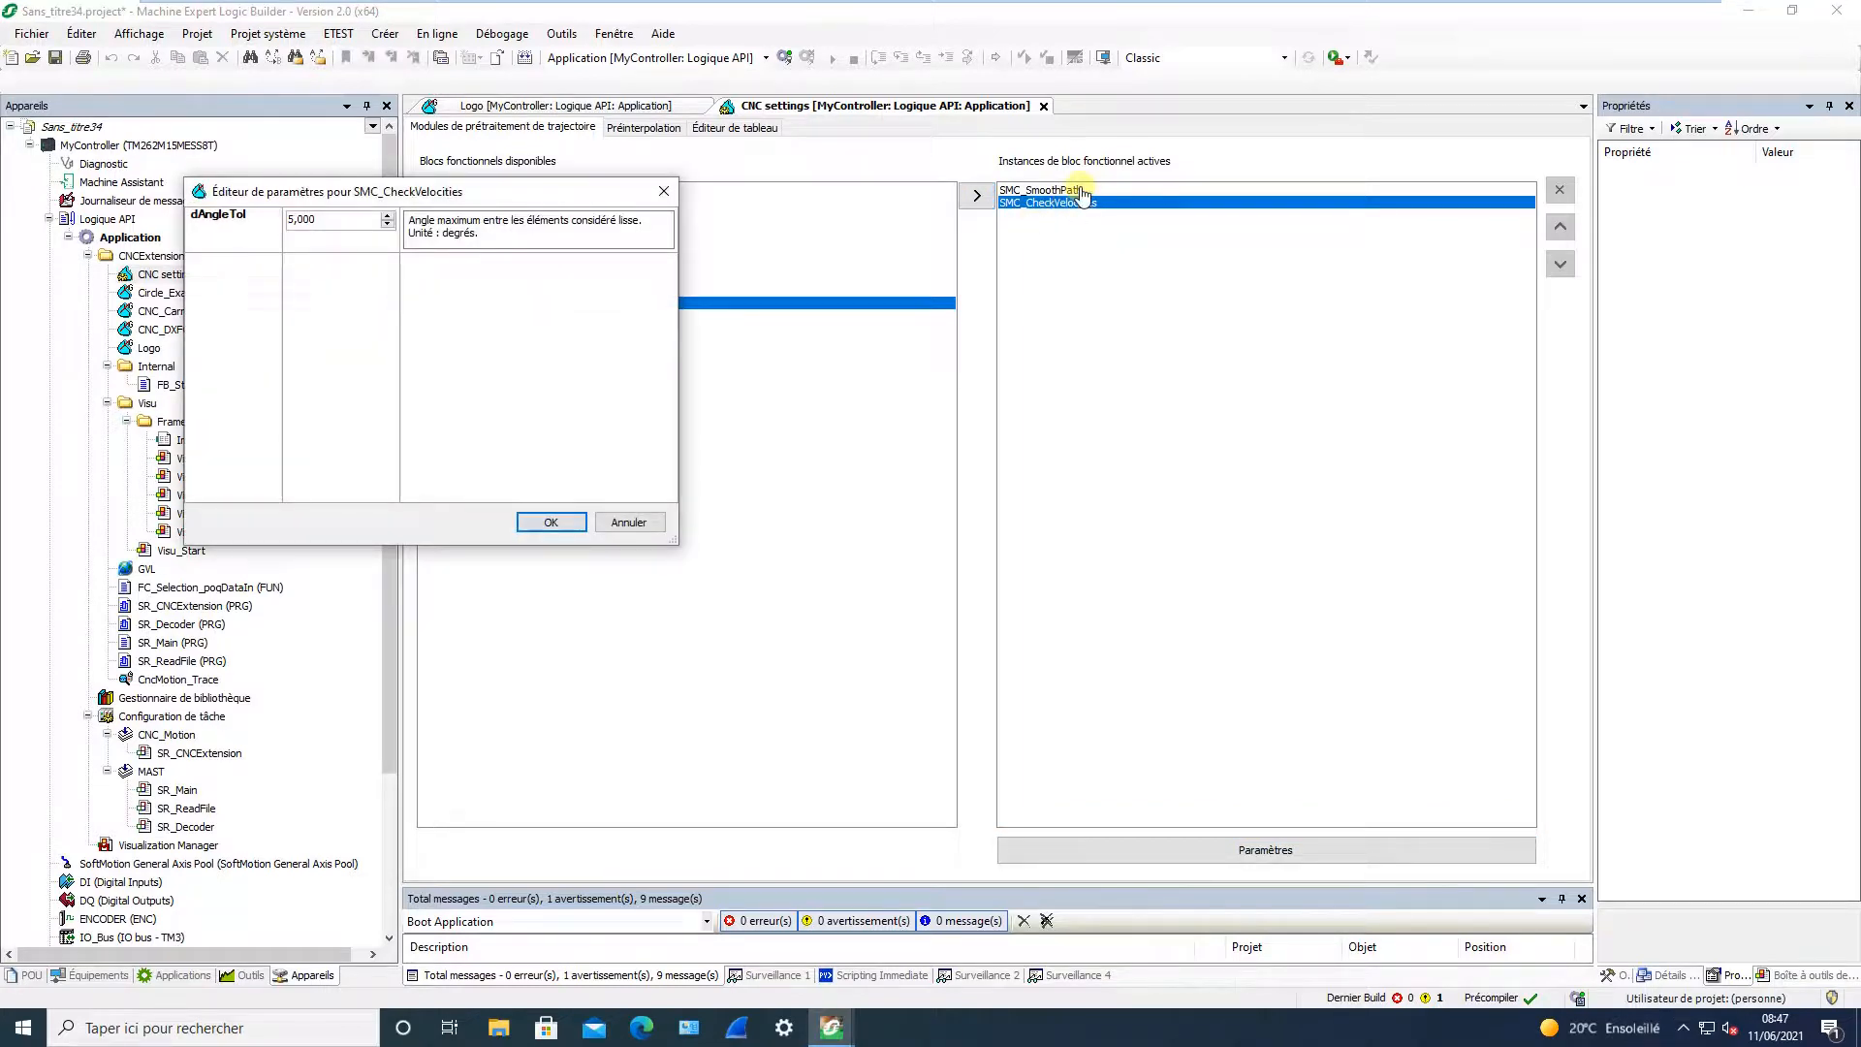
{"action": "key", "text": "Escape"}
{"action": "double_click", "coordinate": [1081, 190]}
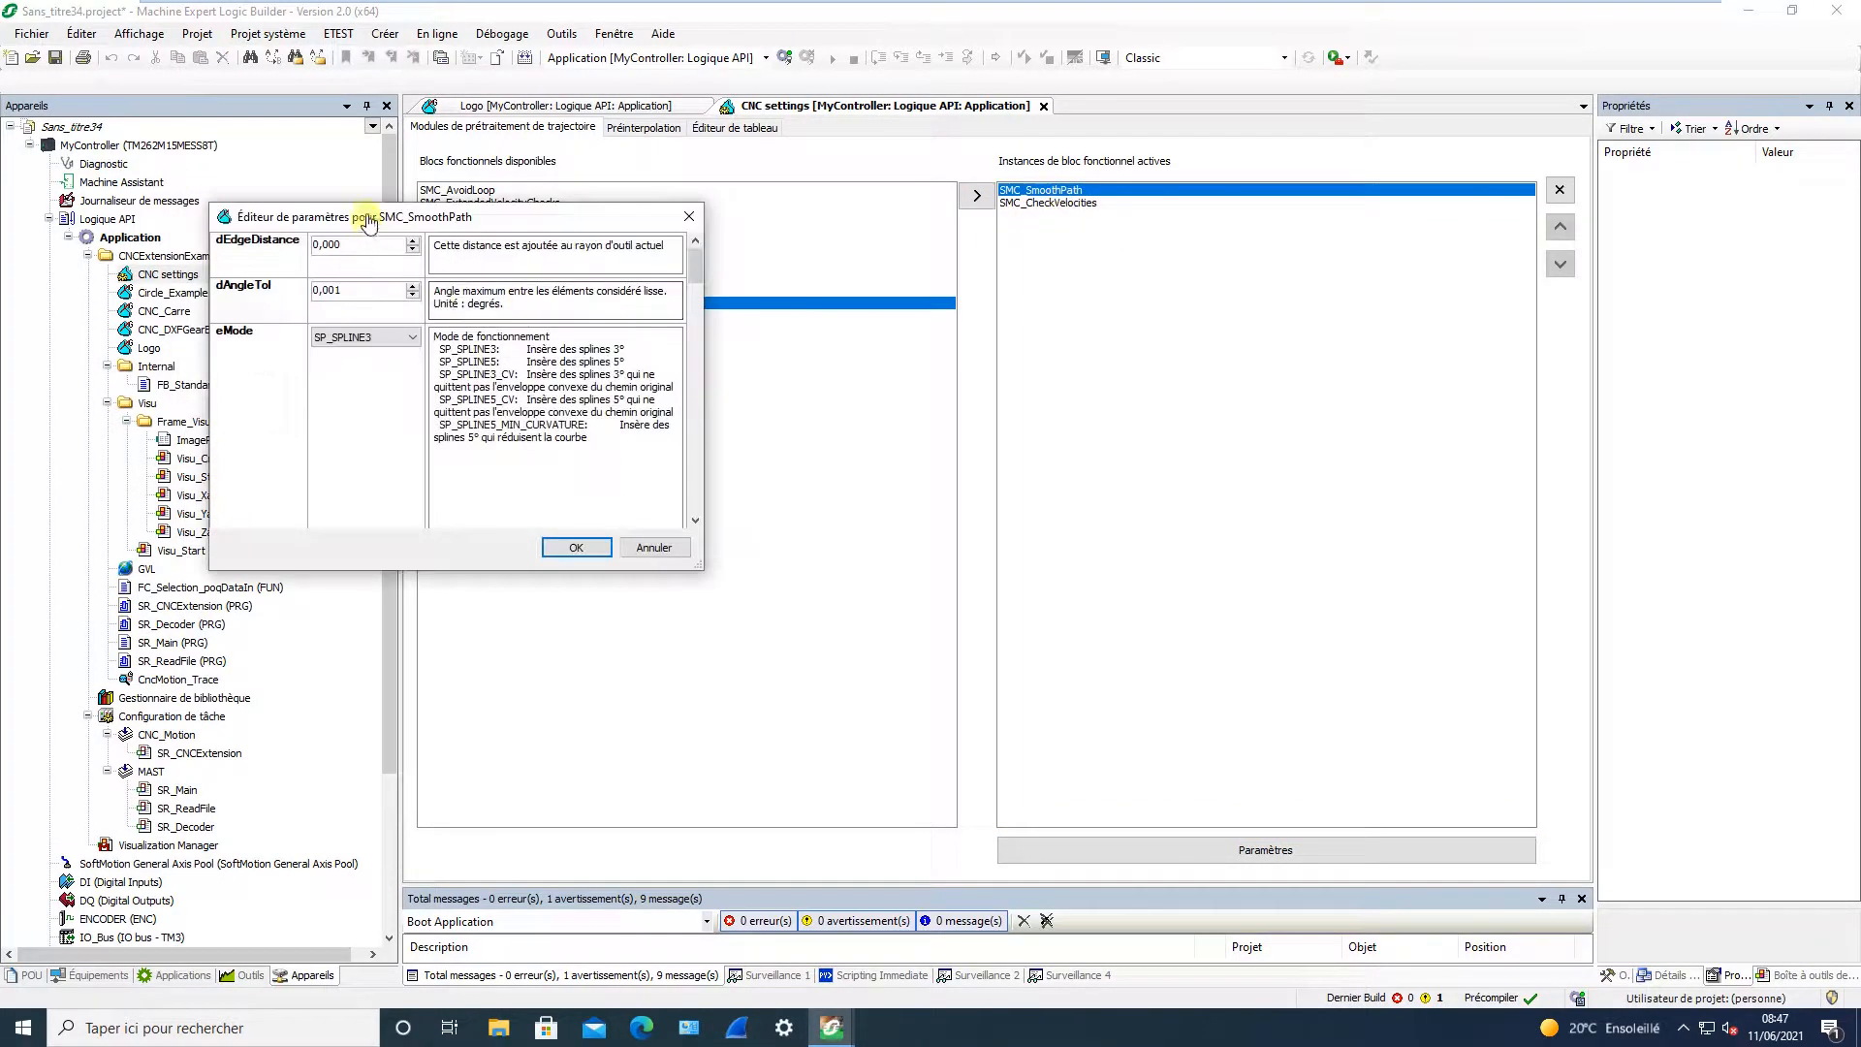
{"action": "left_click_drag", "start_coordinate": [368, 221], "coordinate": [971, 301]}
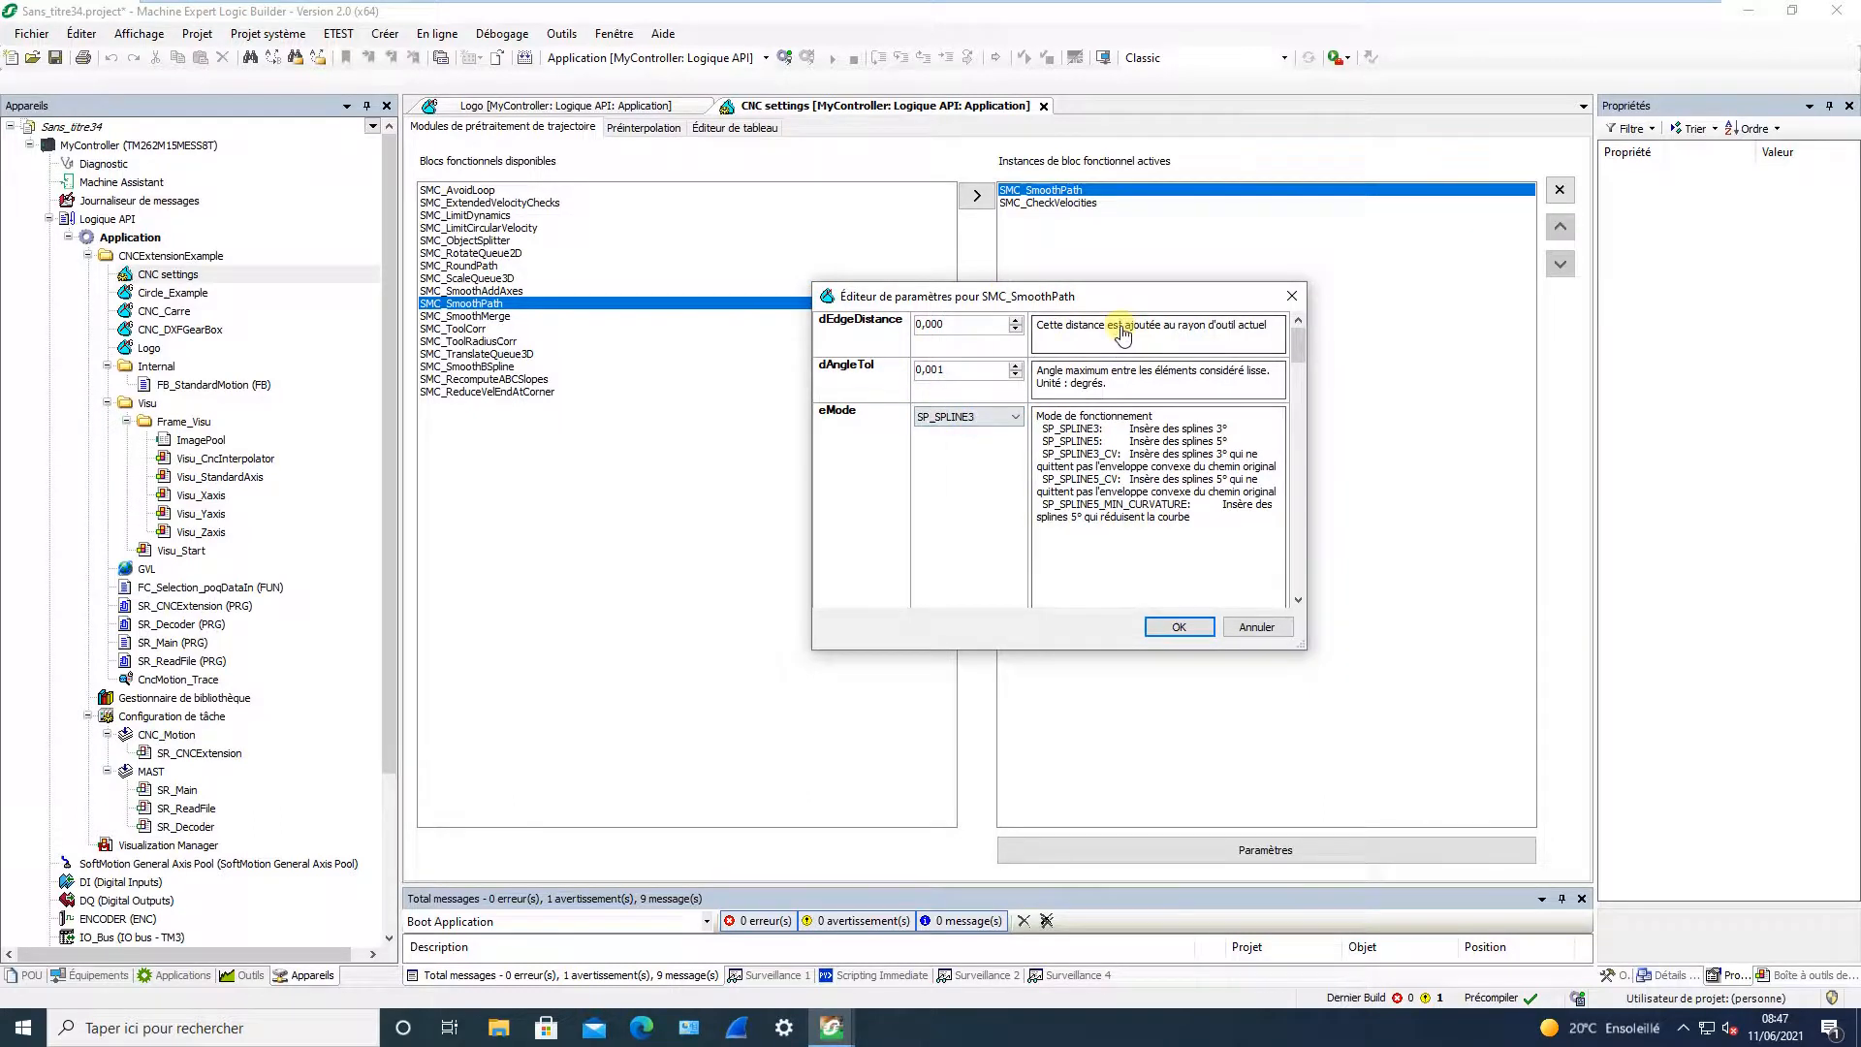
{"action": "left_click", "coordinate": [1179, 626]}
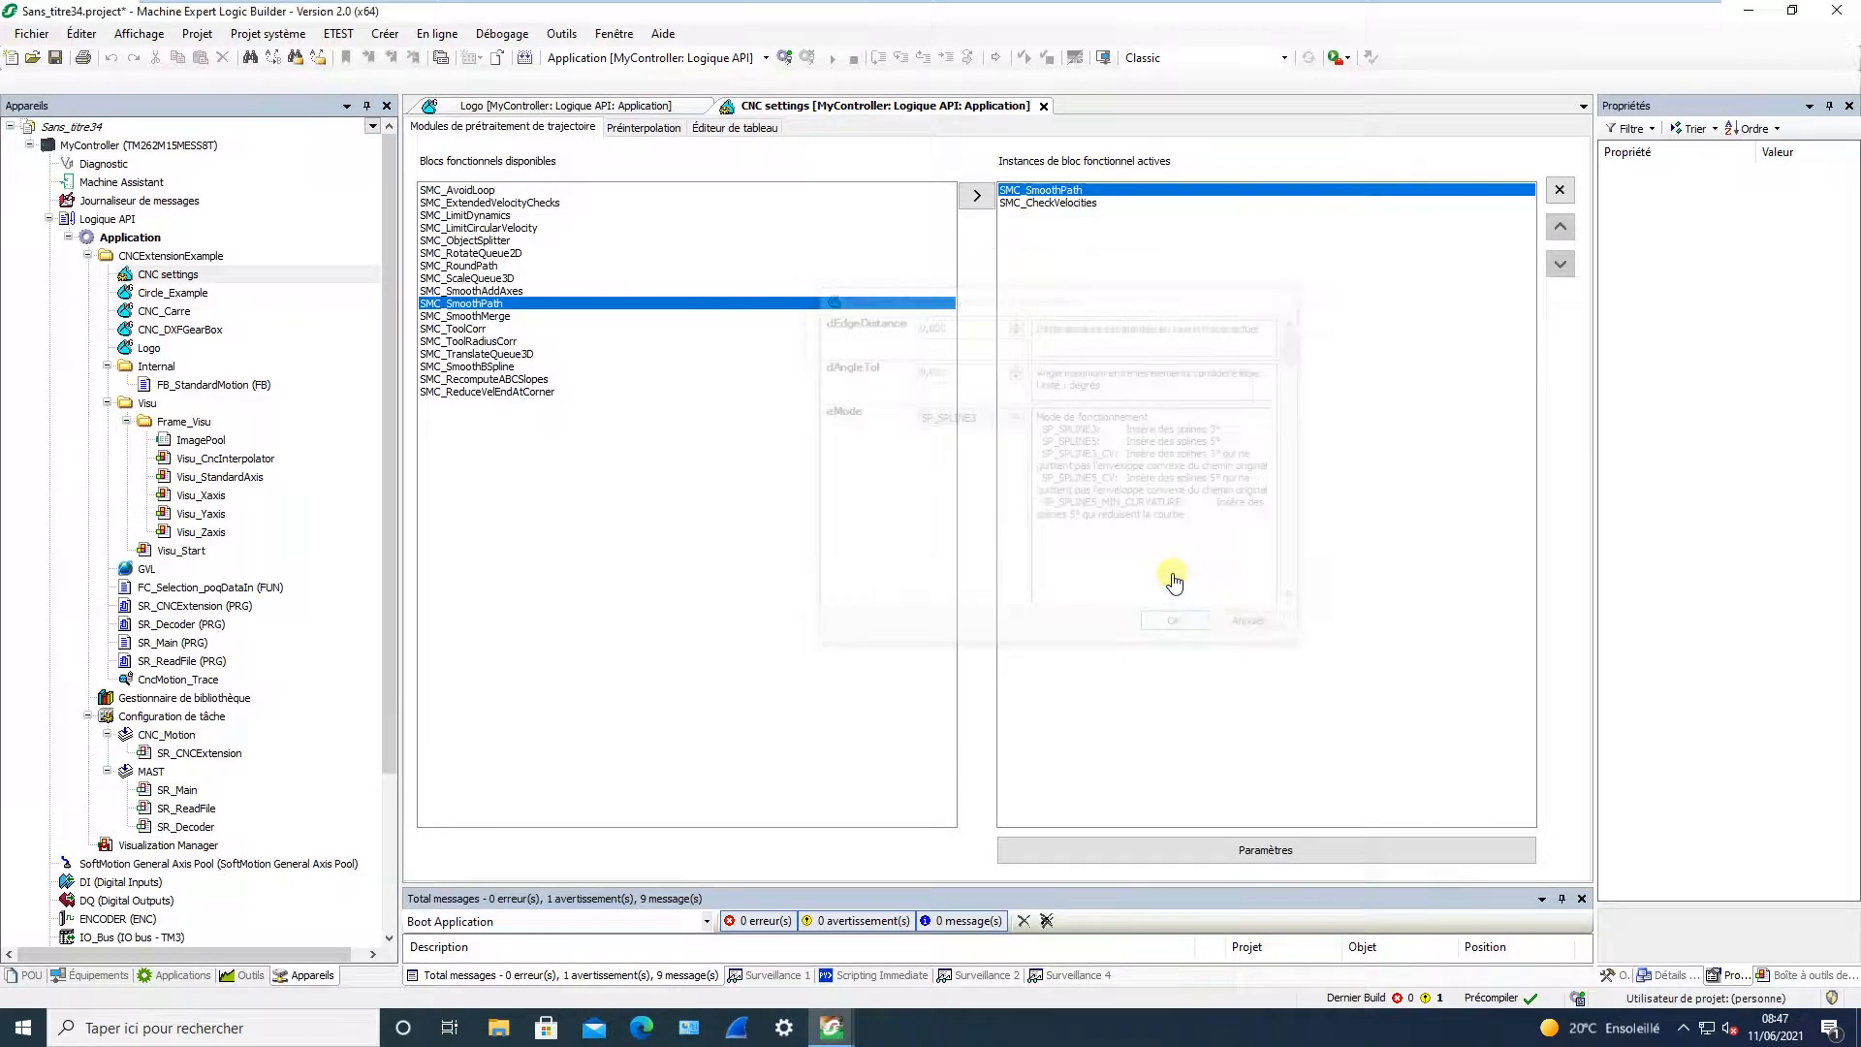
- Try to display the interpolation points along the Logo program's path and dismiss the message
{"action": "left_click", "coordinate": [623, 106]}
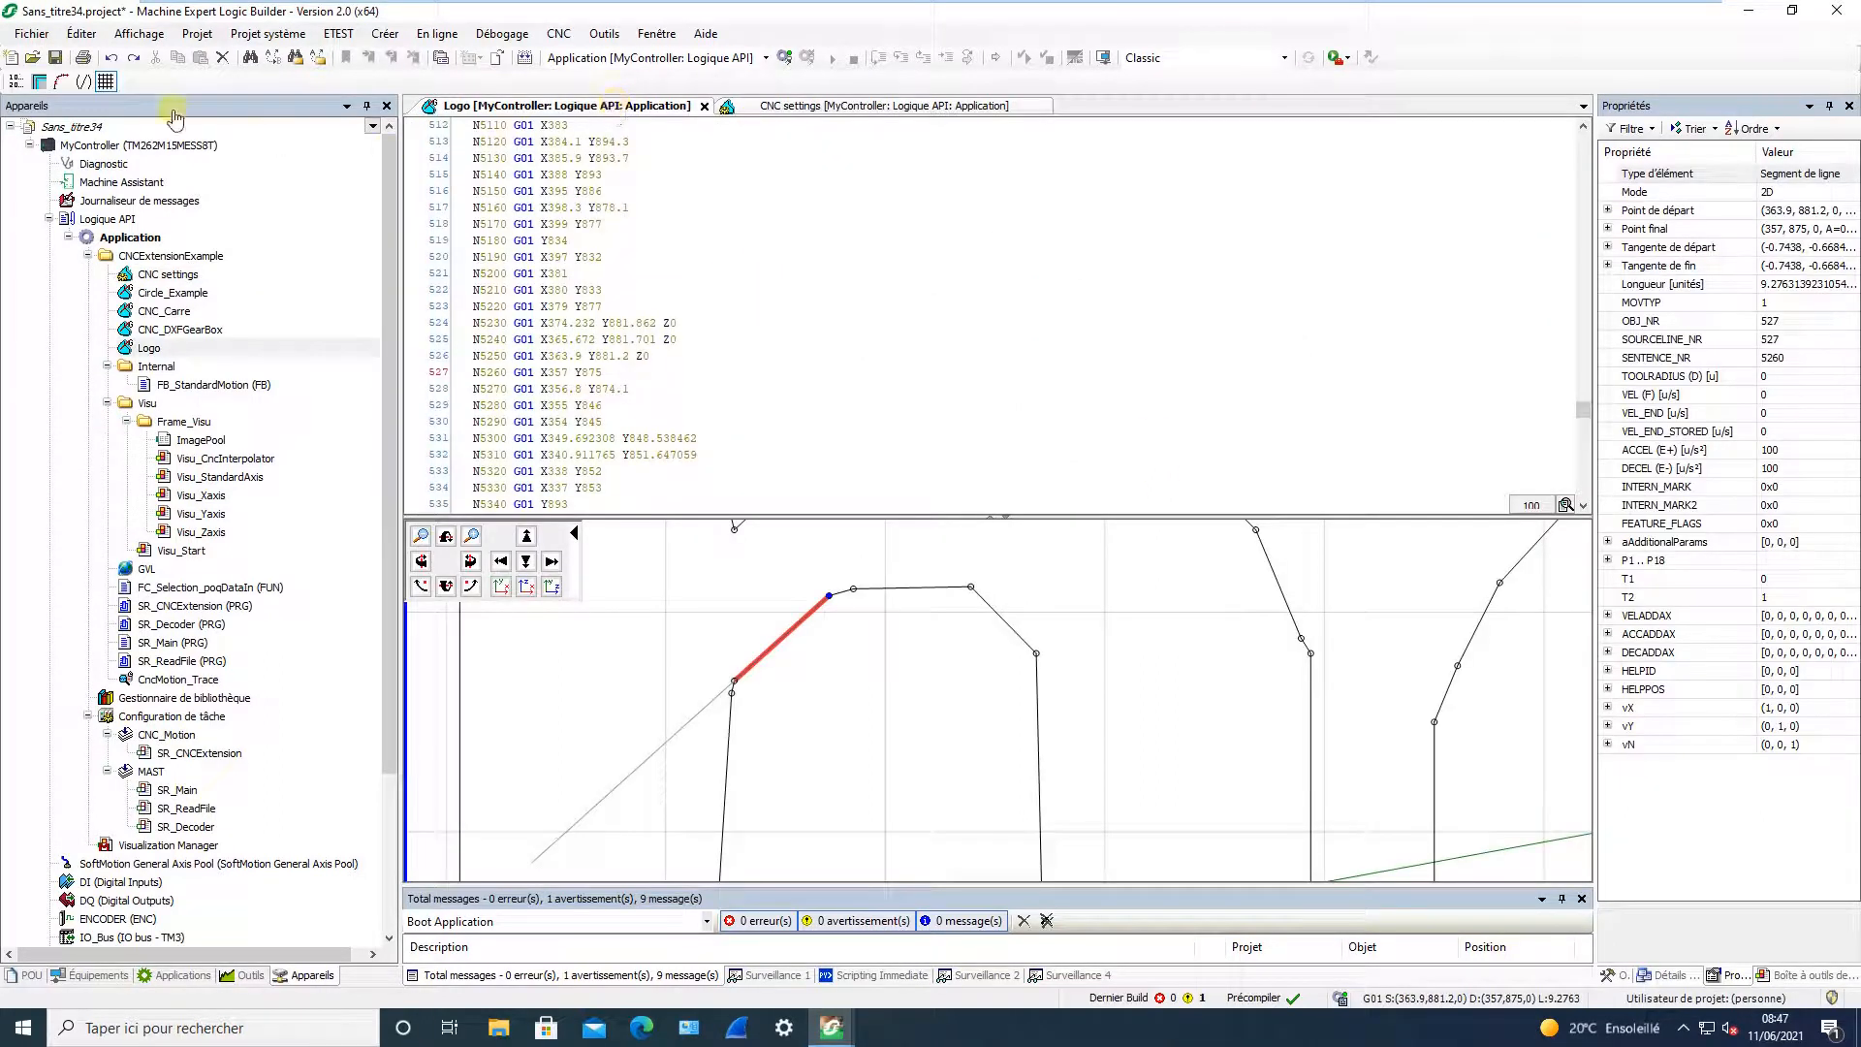
{"action": "left_click", "coordinate": [61, 83]}
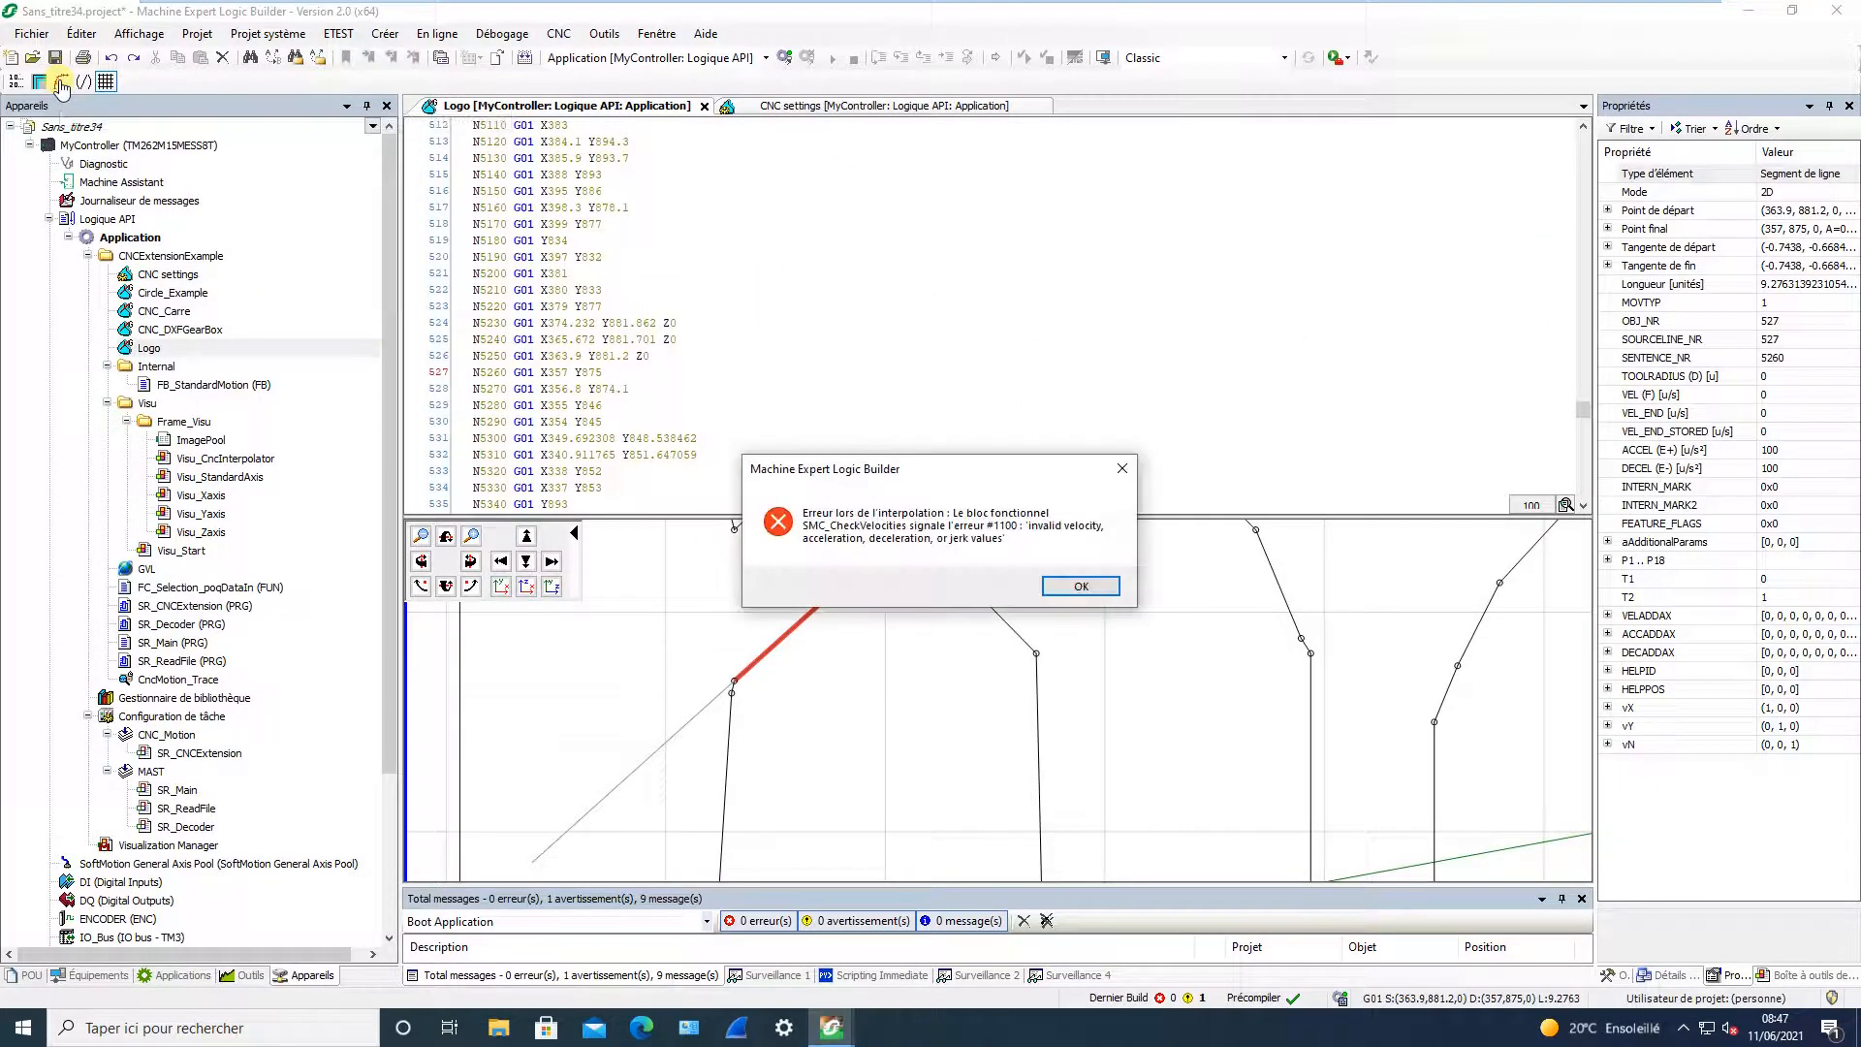
{"action": "left_click", "coordinate": [1081, 586]}
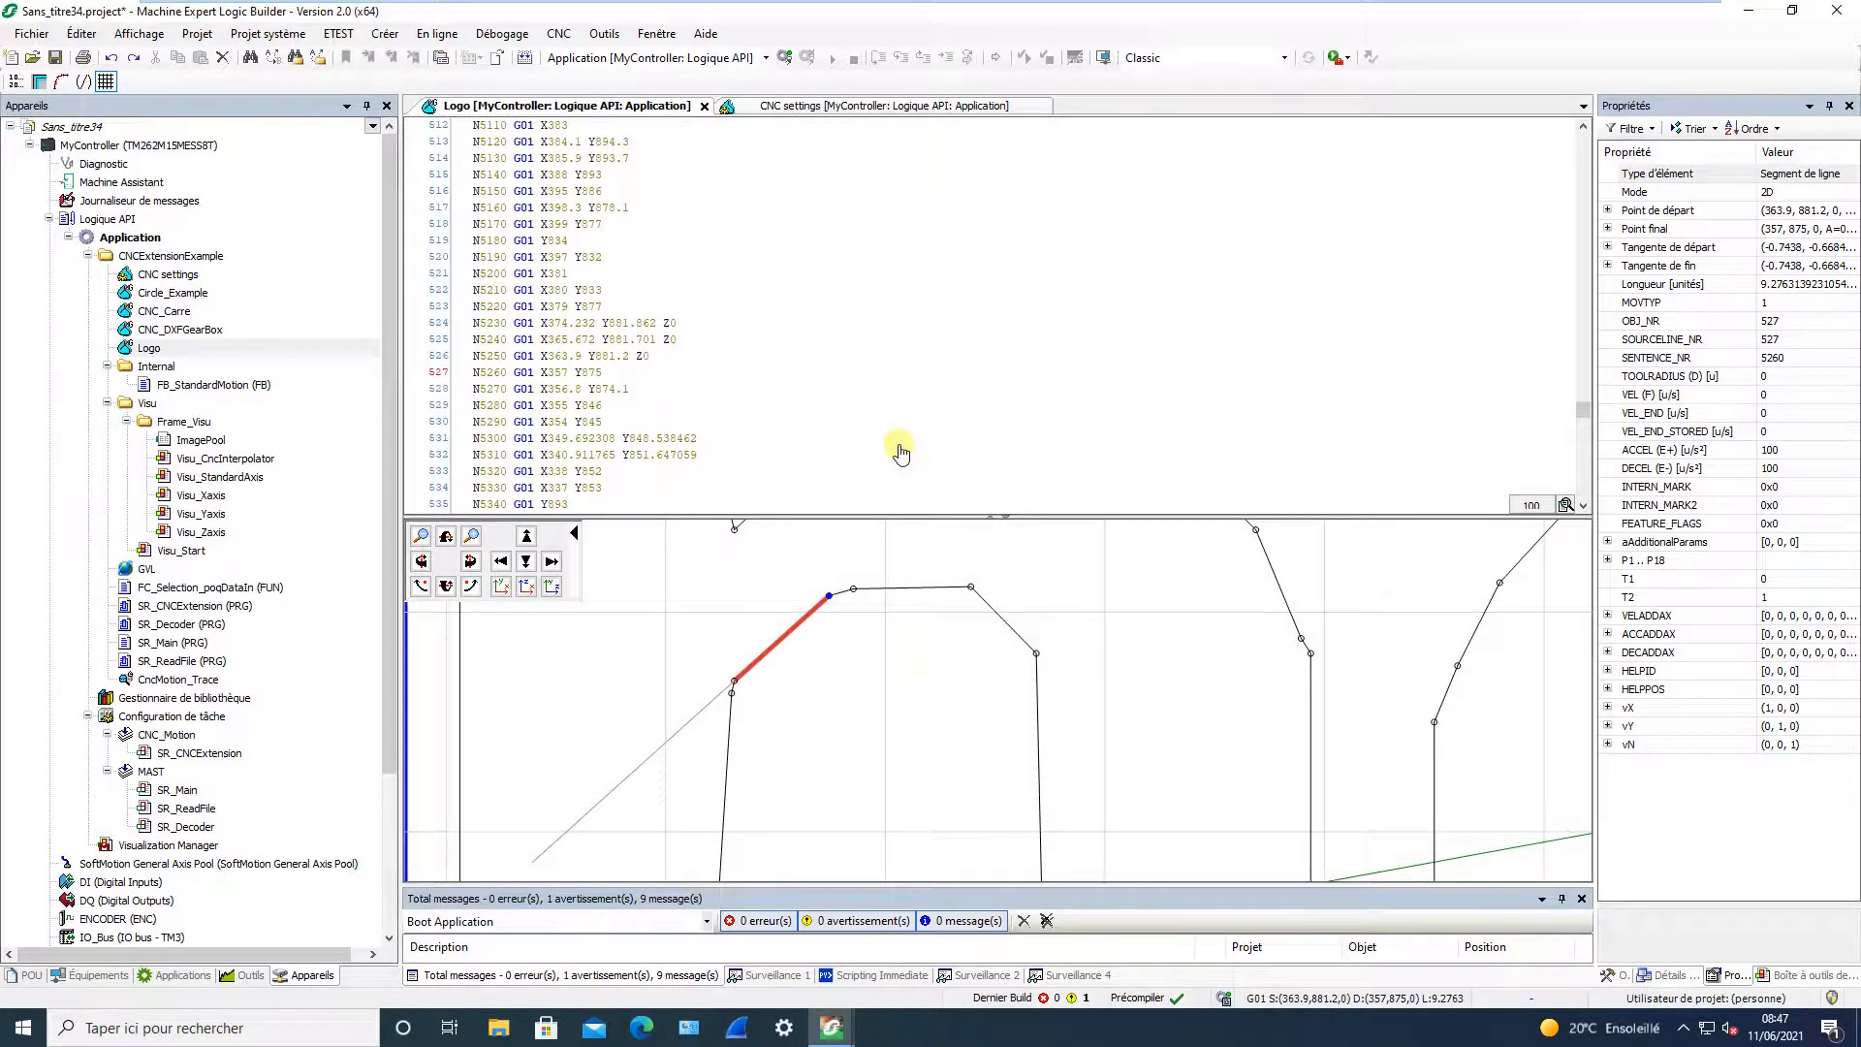
{"action": "double_click", "coordinate": [167, 275]}
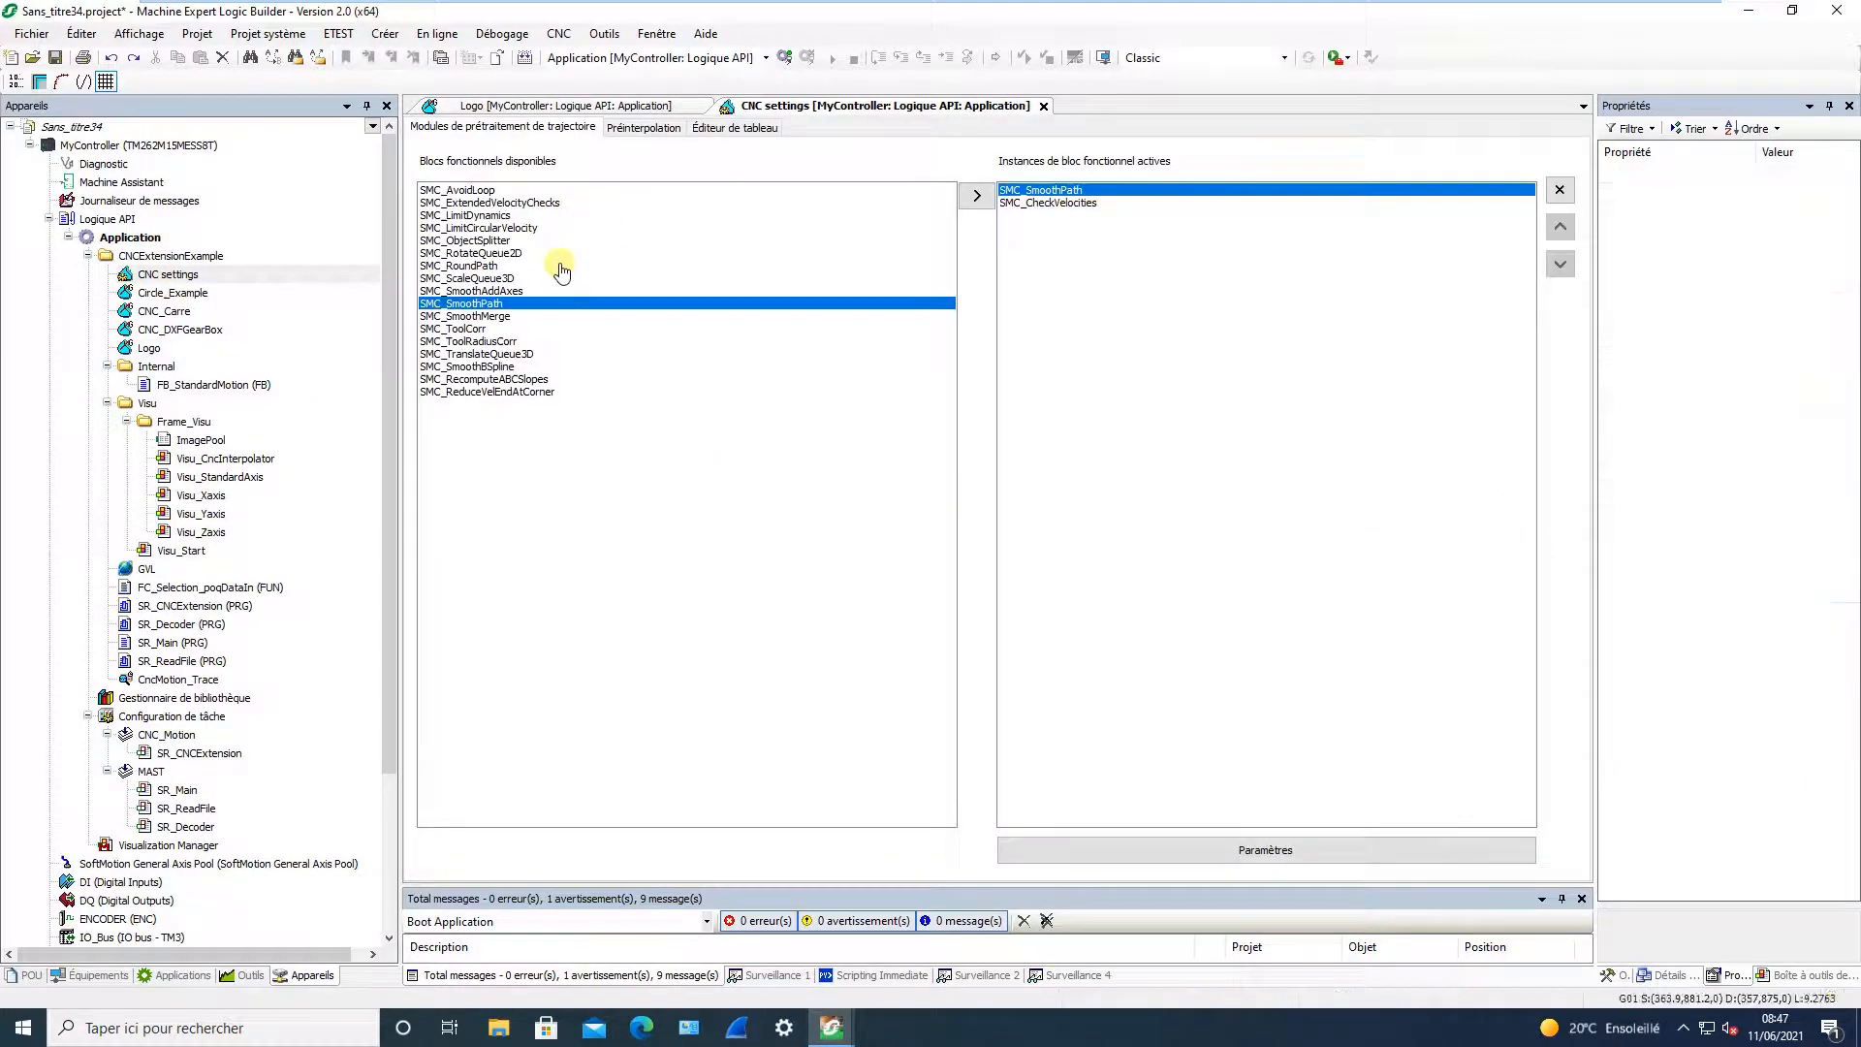
{"action": "left_click", "coordinate": [644, 127]}
{"action": "left_click", "coordinate": [722, 127]}
{"action": "left_click", "coordinate": [642, 130]}
{"action": "left_click", "coordinate": [725, 129]}
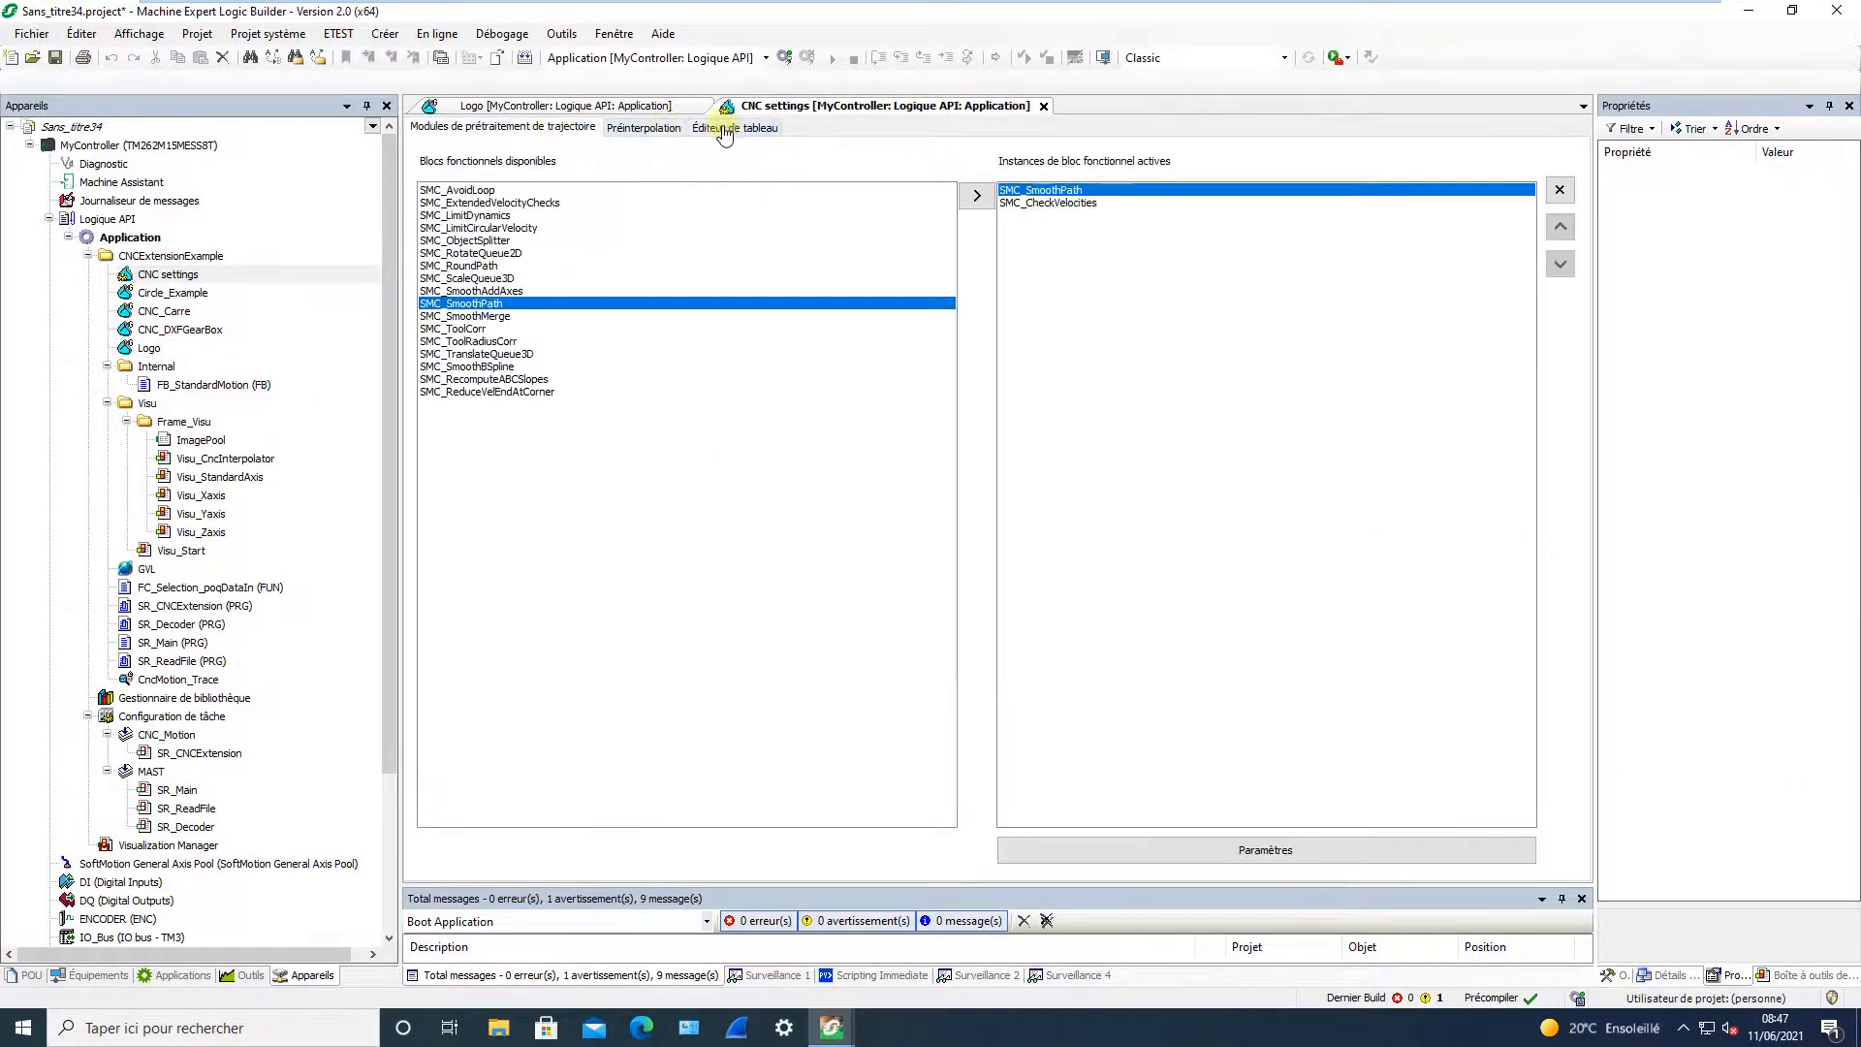
- In the Logo program's CNC properties, set the default velocity and the rapid G0 velocity, acceleration and deceleration to 100
{"action": "right_click", "coordinate": [150, 349]}
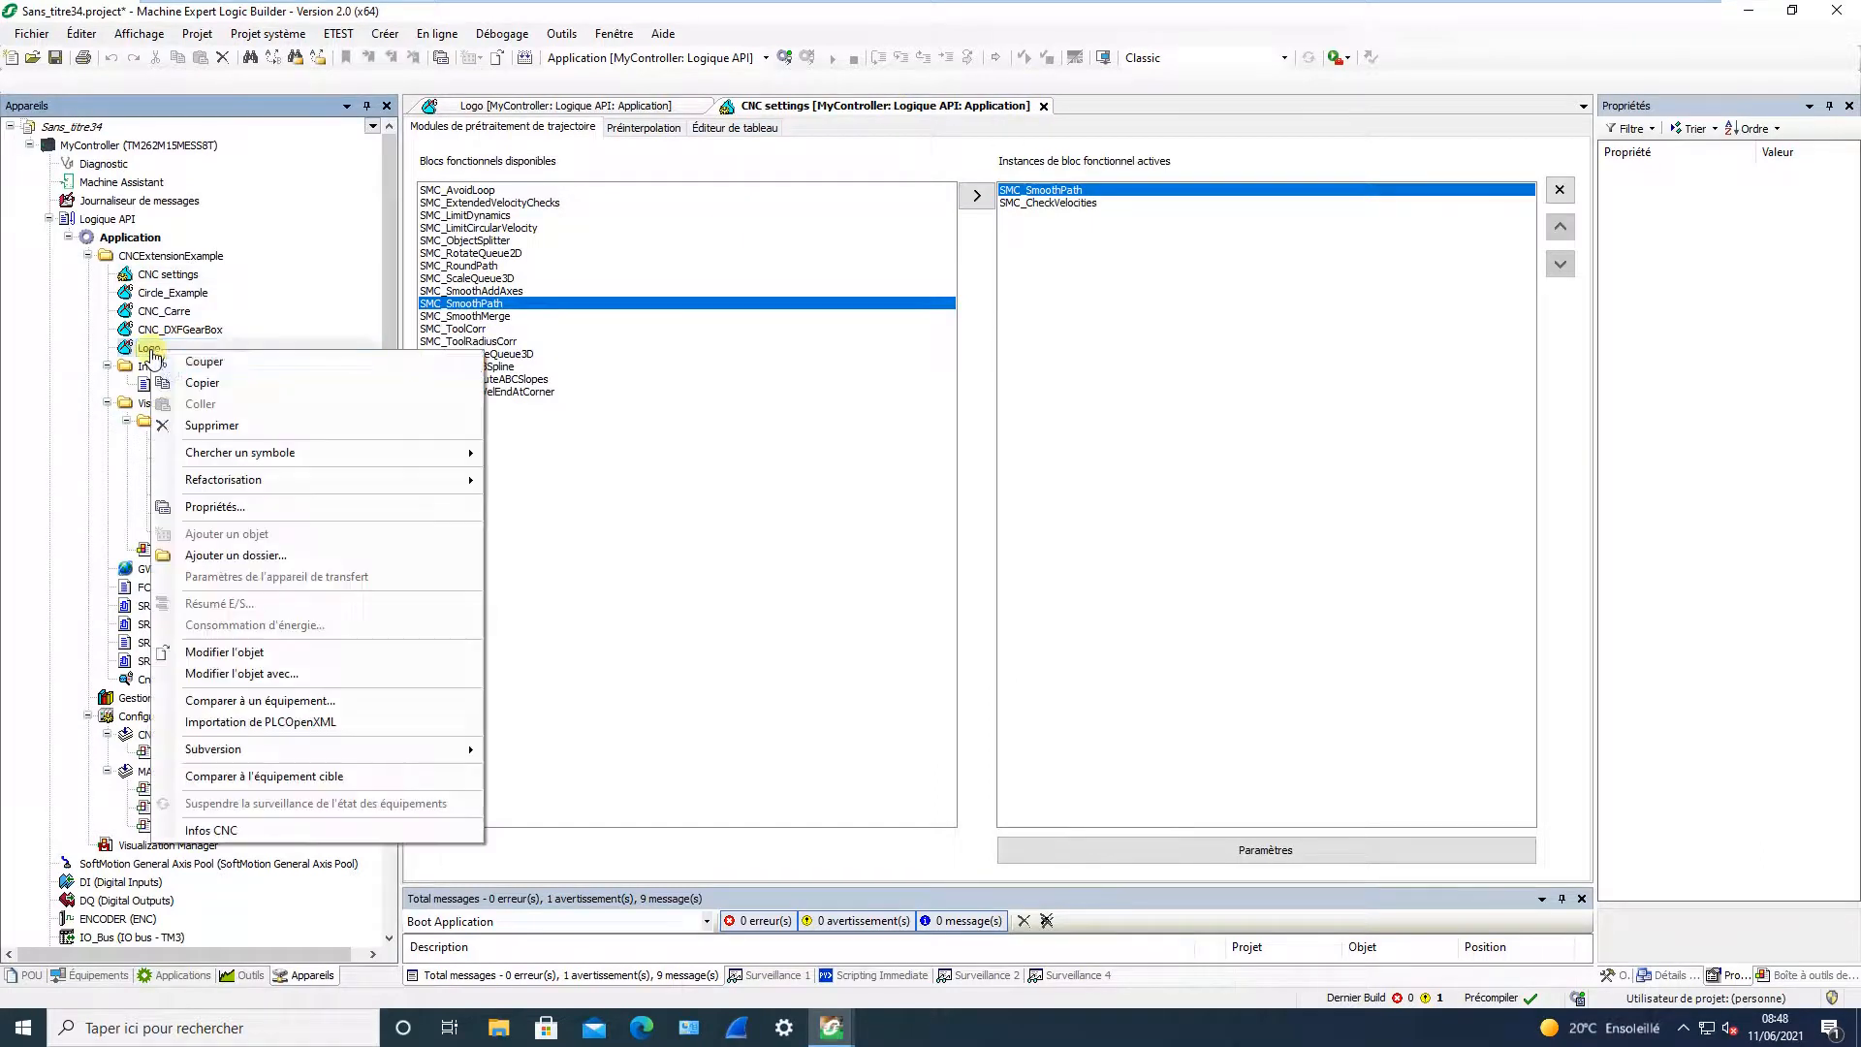
{"action": "left_click", "coordinate": [214, 507]}
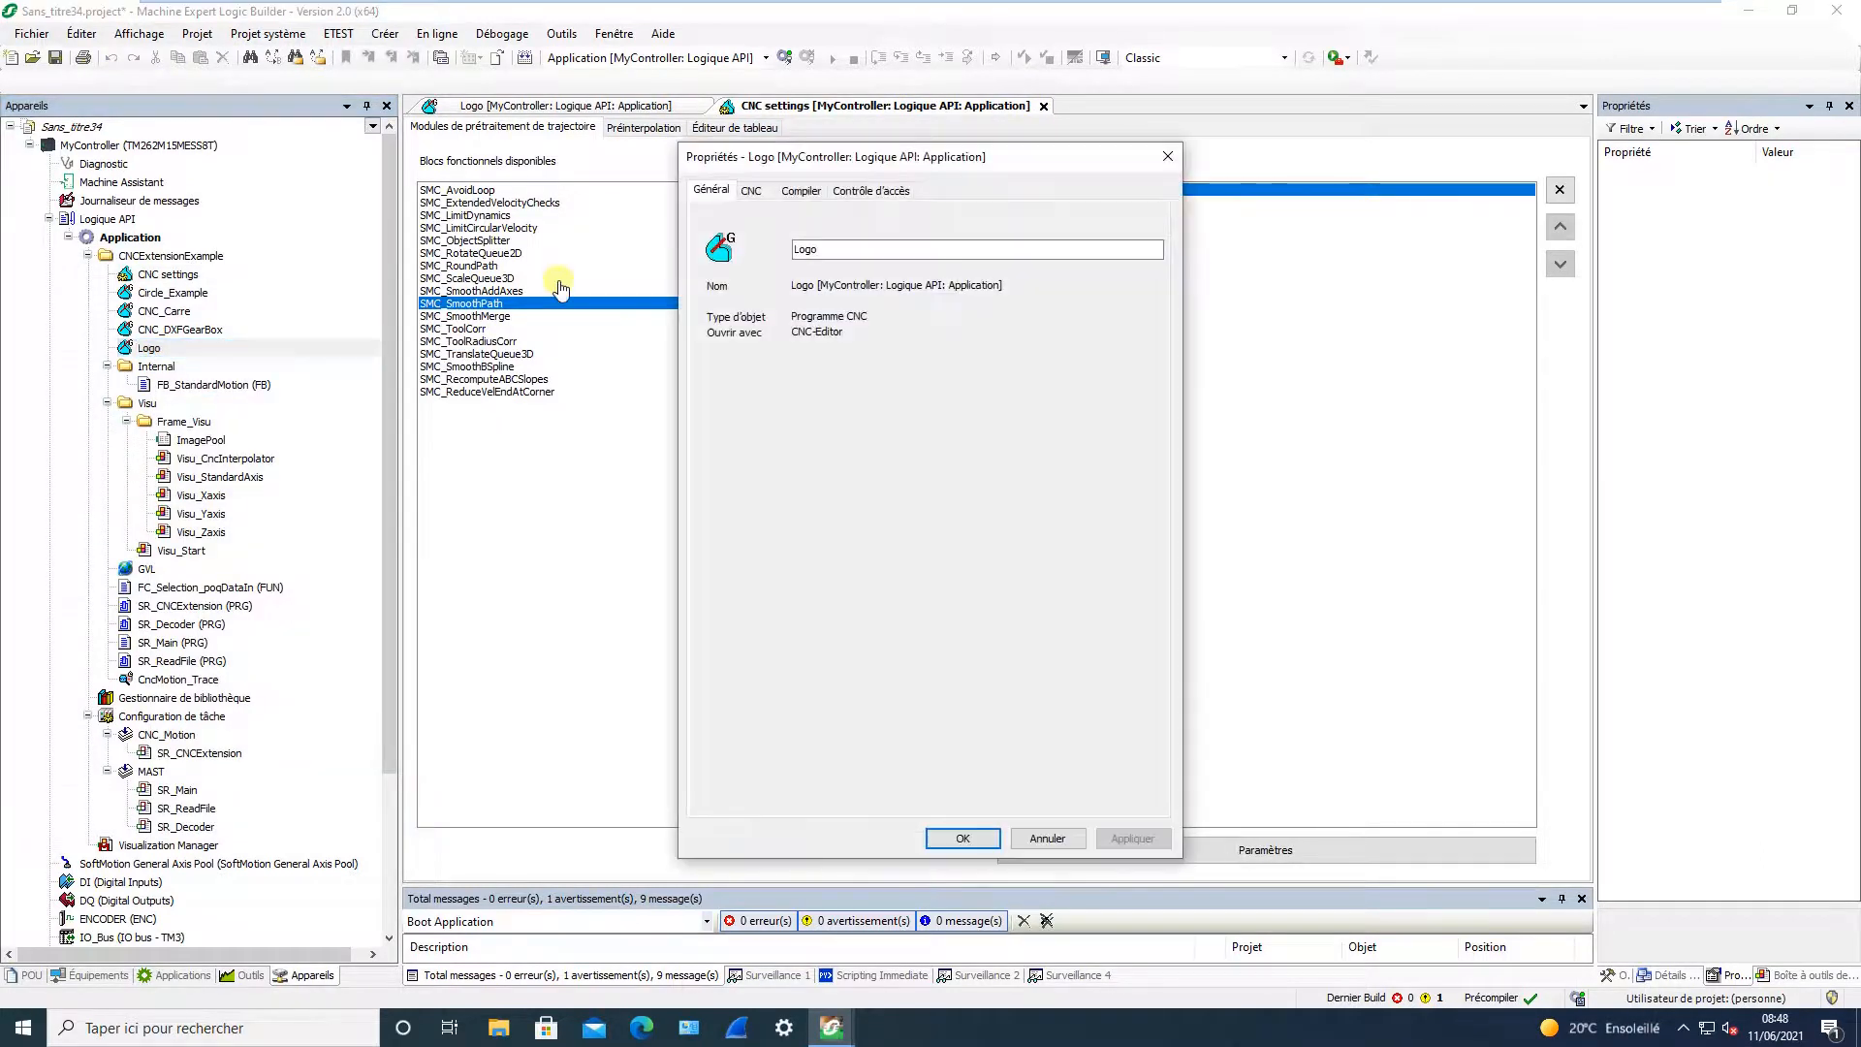
{"action": "left_click", "coordinate": [754, 191]}
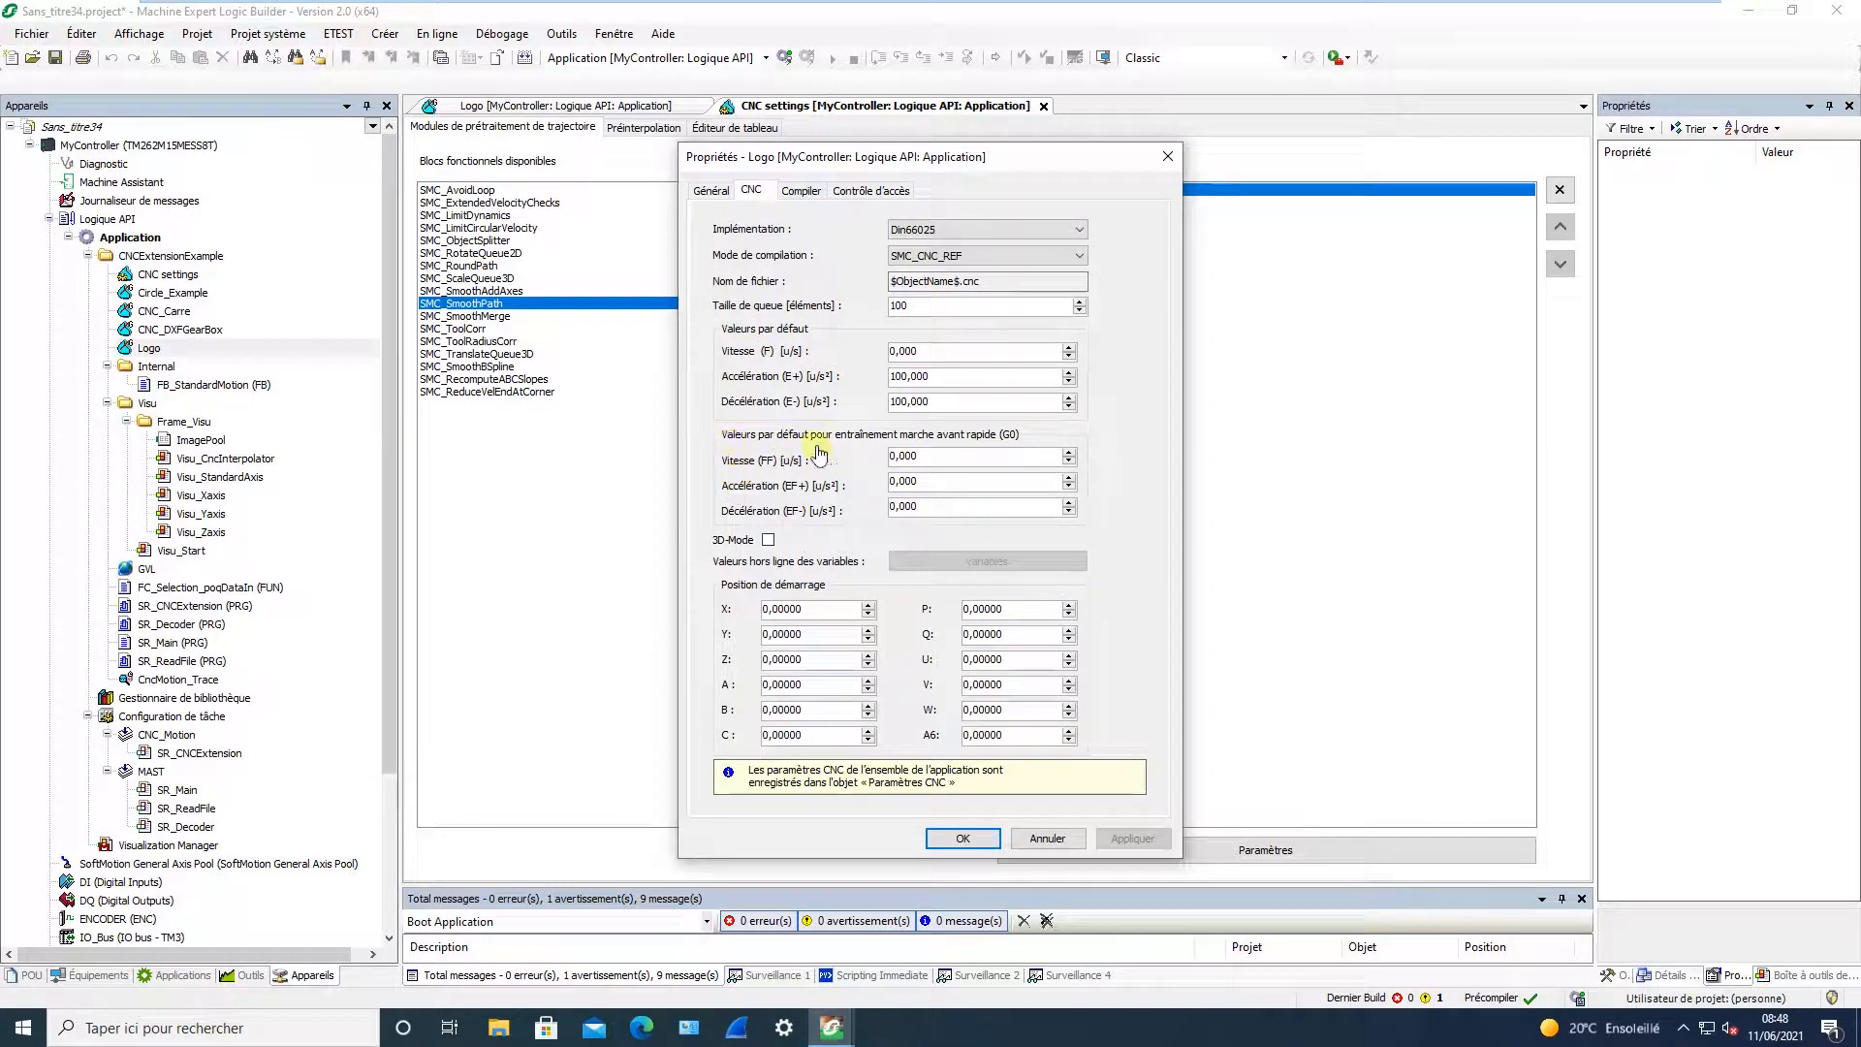
{"action": "left_click_drag", "start_coordinate": [893, 353], "coordinate": [862, 354]}
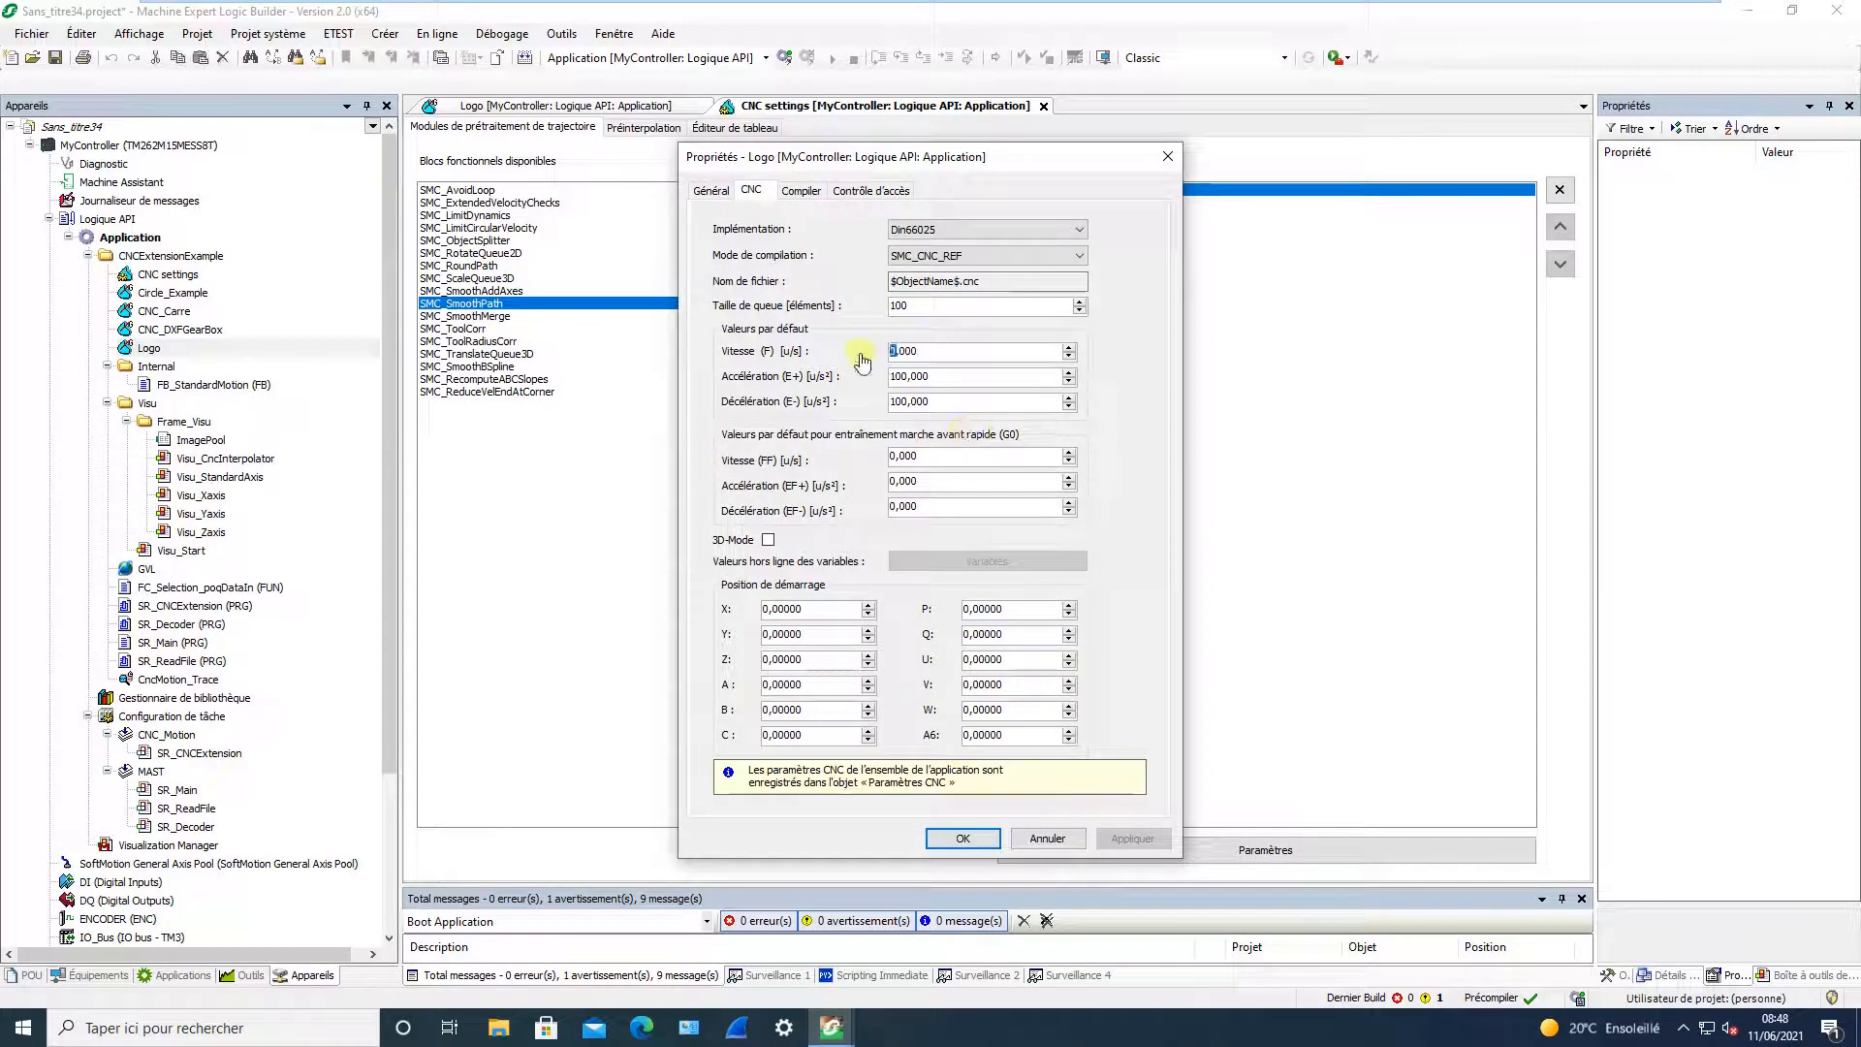
{"action": "type", "text": "1"}
{"action": "type", "text": "100"}
{"action": "left_click_drag", "start_coordinate": [900, 459], "coordinate": [886, 485]}
{"action": "type", "text": "100"}
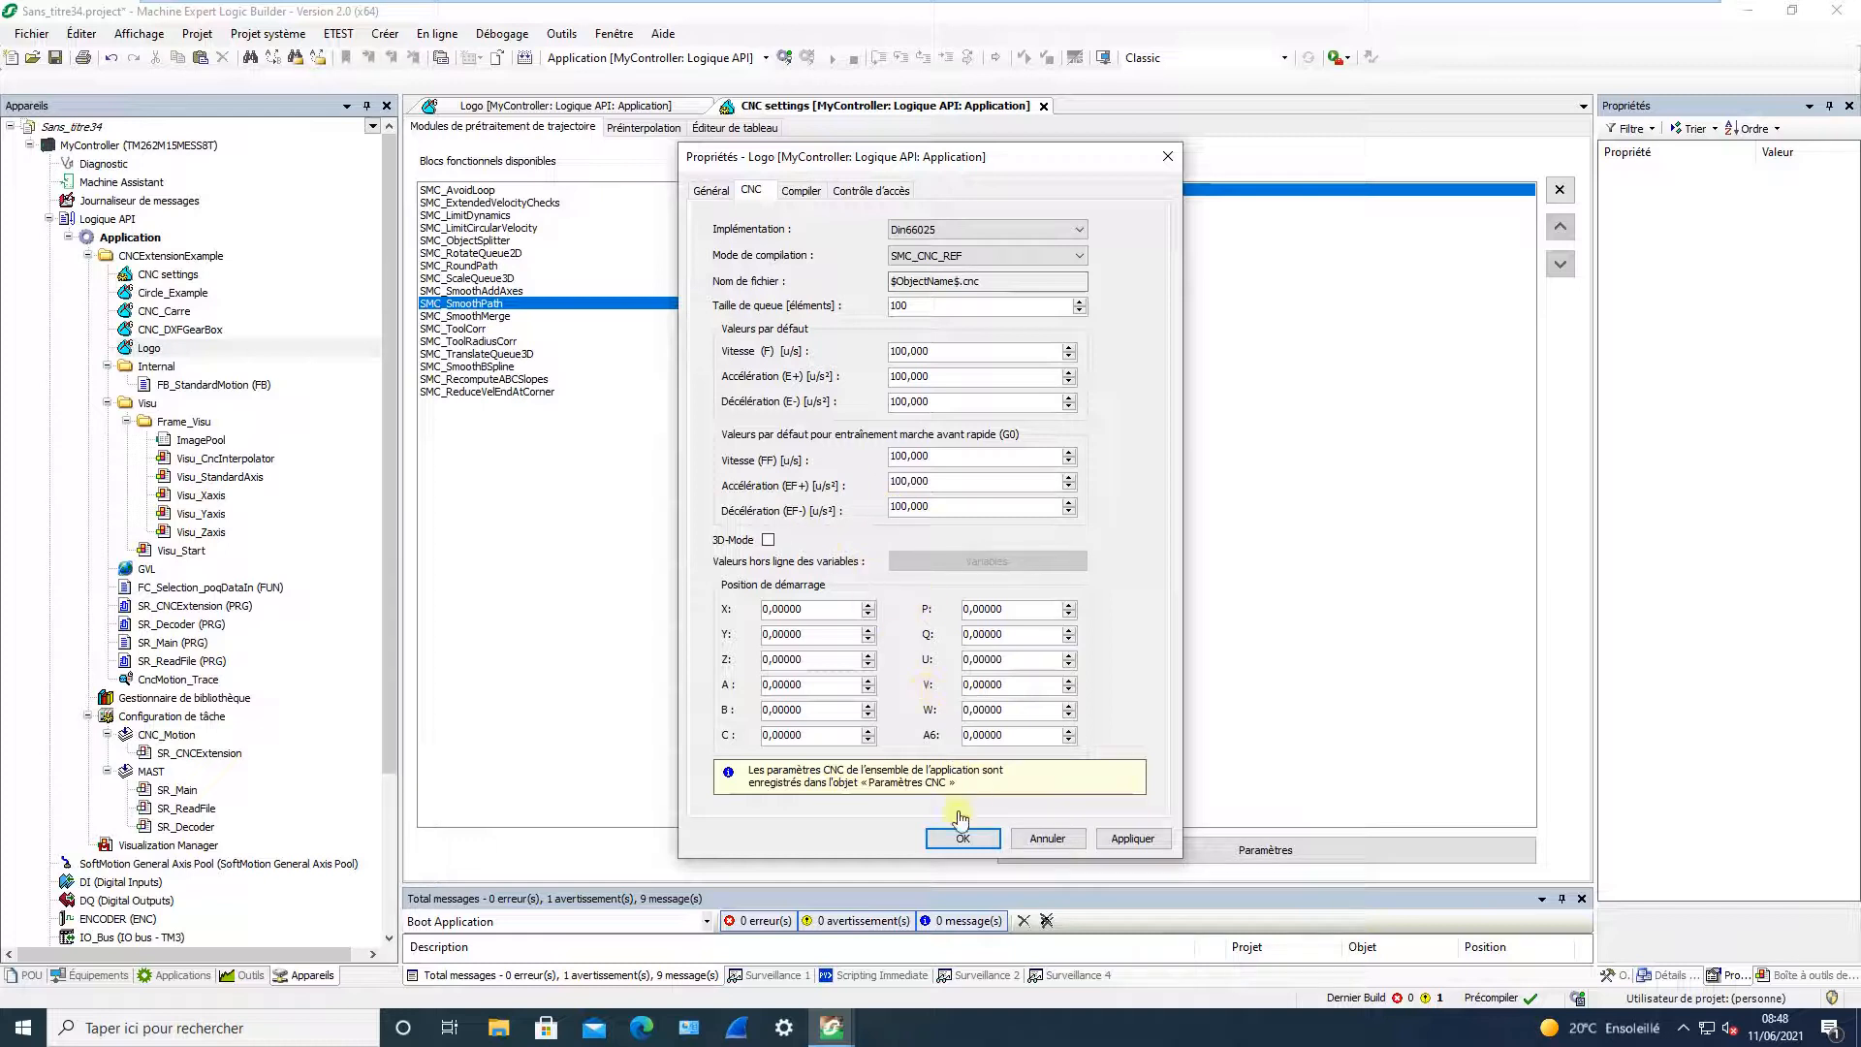
{"action": "left_click", "coordinate": [965, 839]}
{"action": "left_click", "coordinate": [959, 836]}
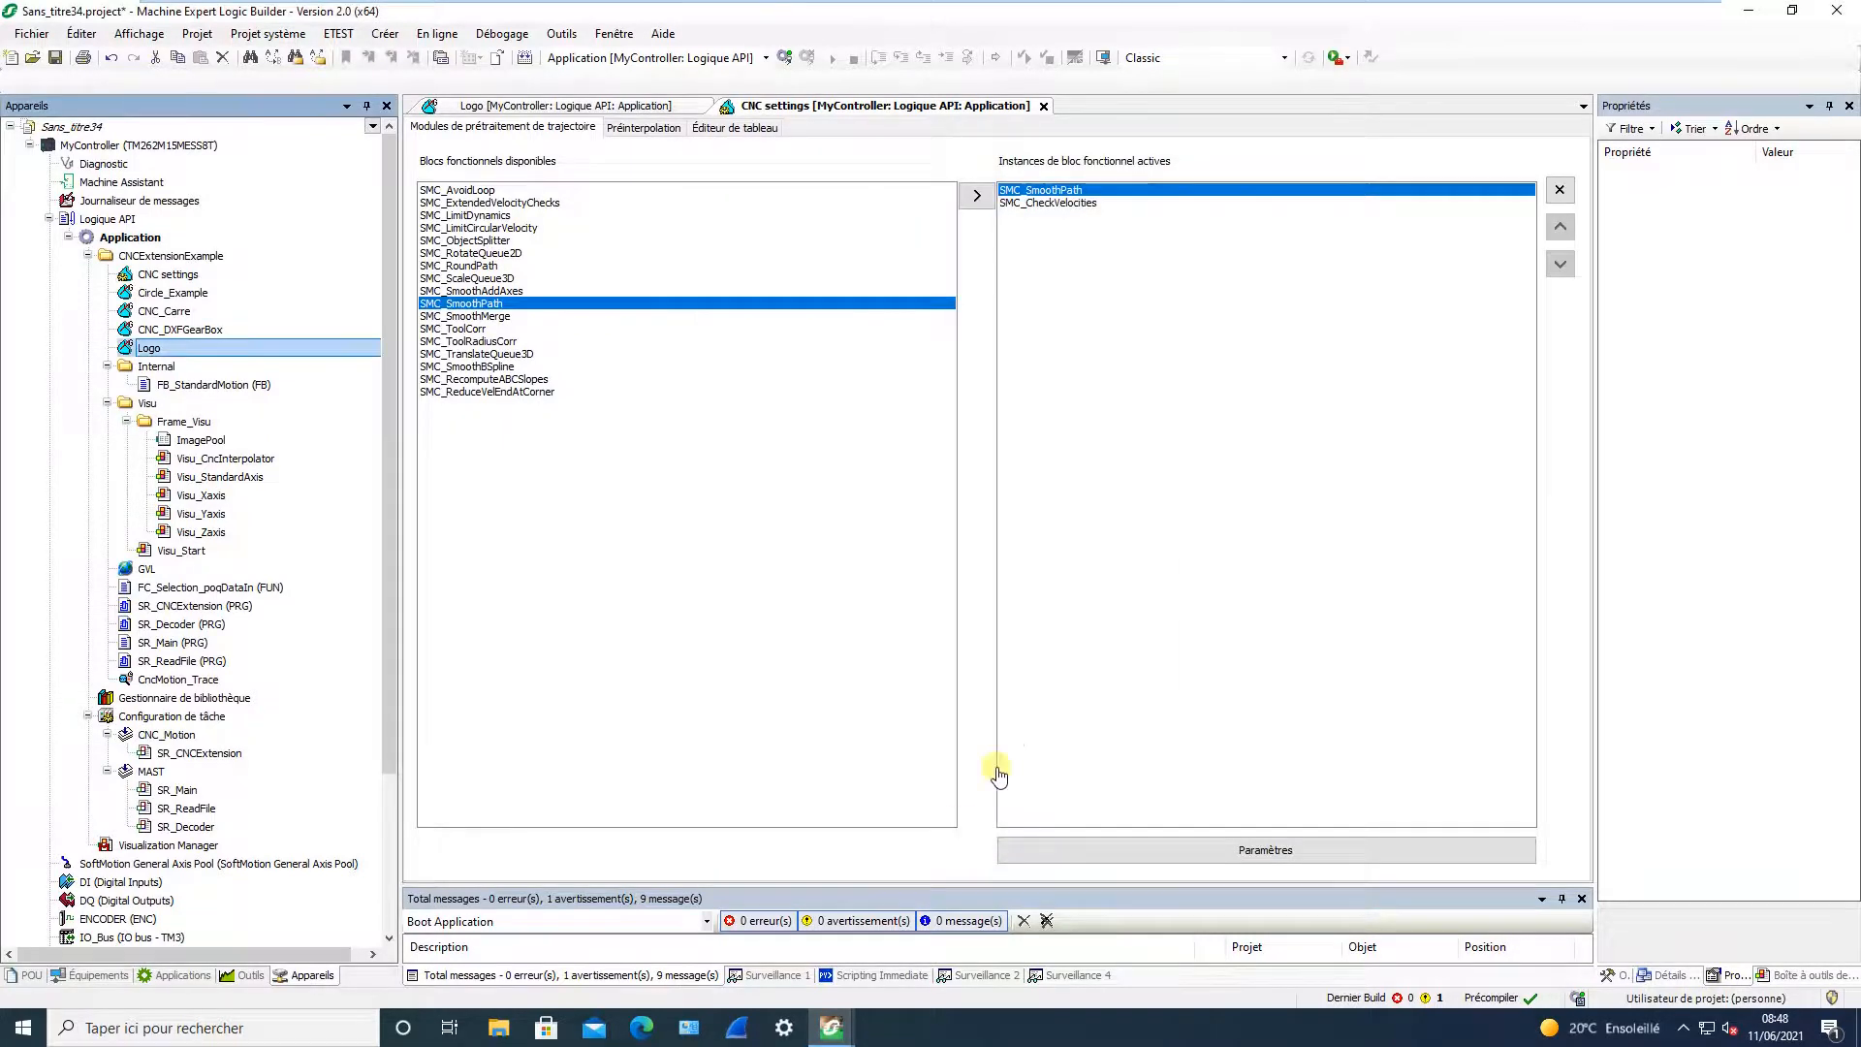
- Show the interpolation points on the Logo path preview
{"action": "left_click", "coordinate": [605, 109]}
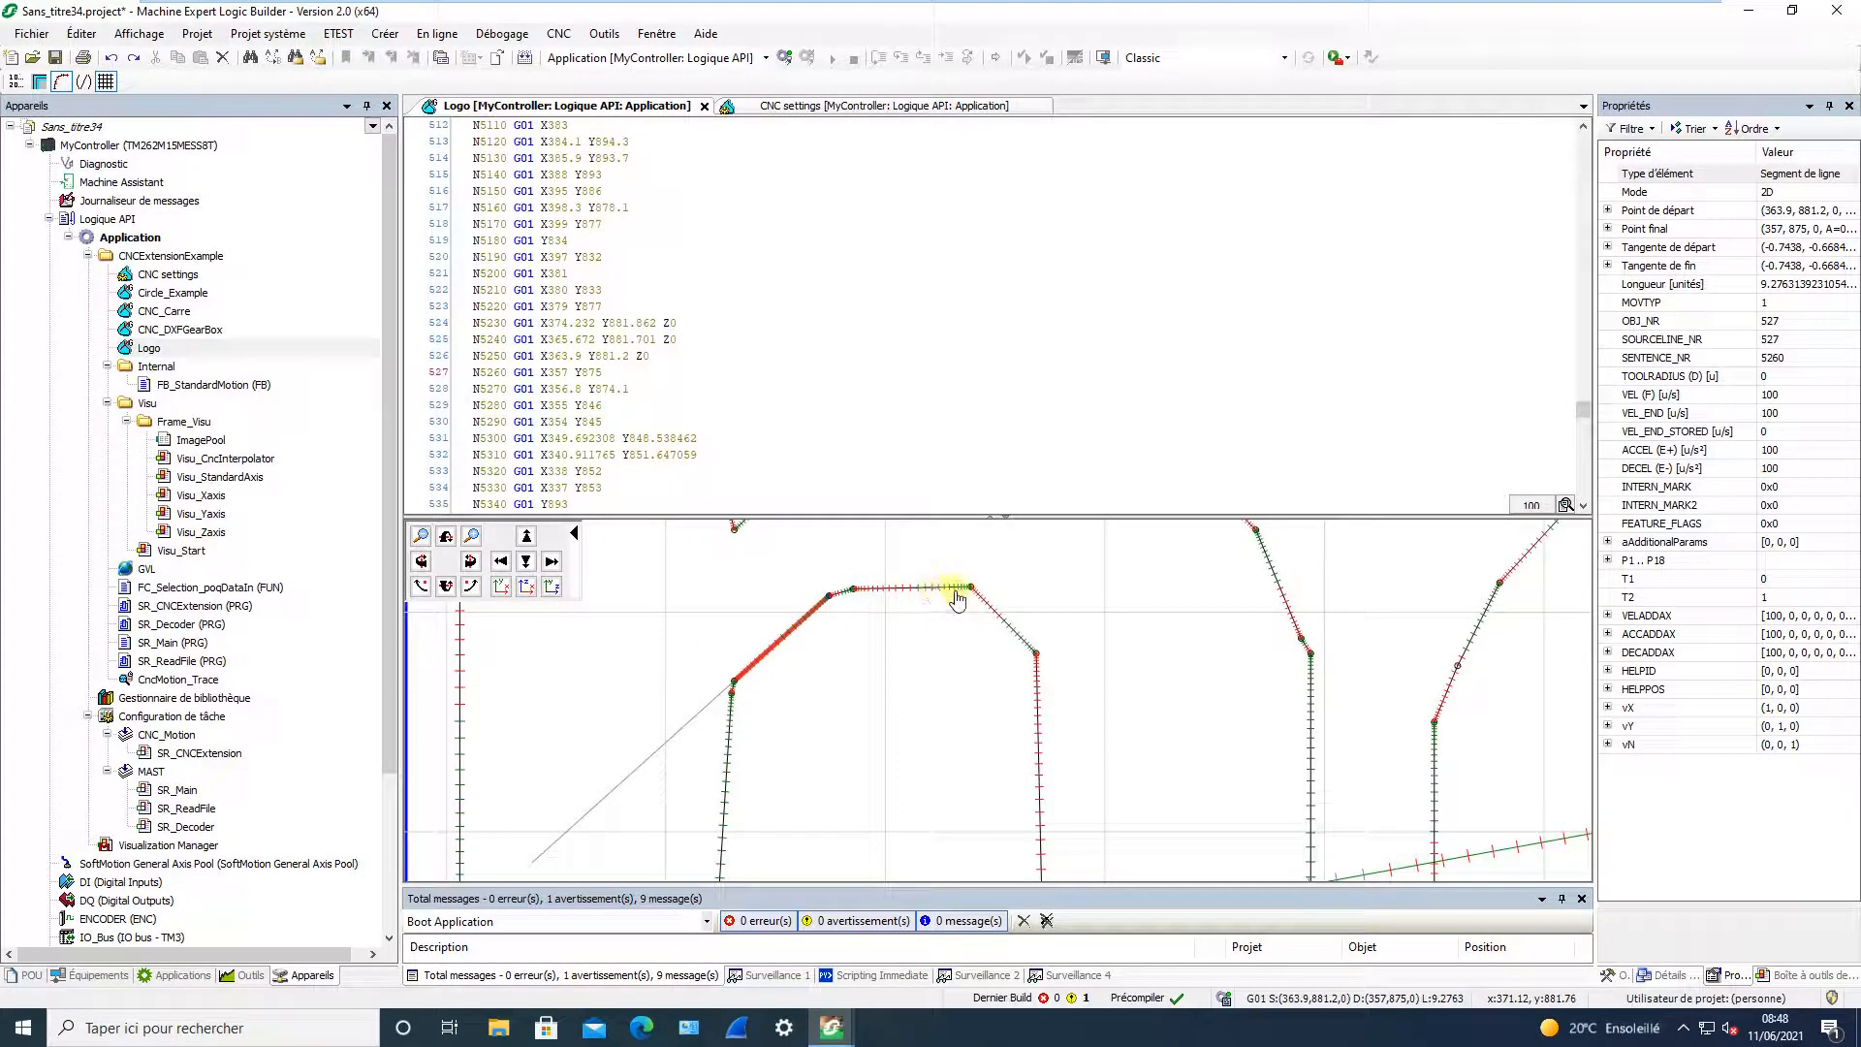
{"action": "left_click", "coordinate": [46, 88]}
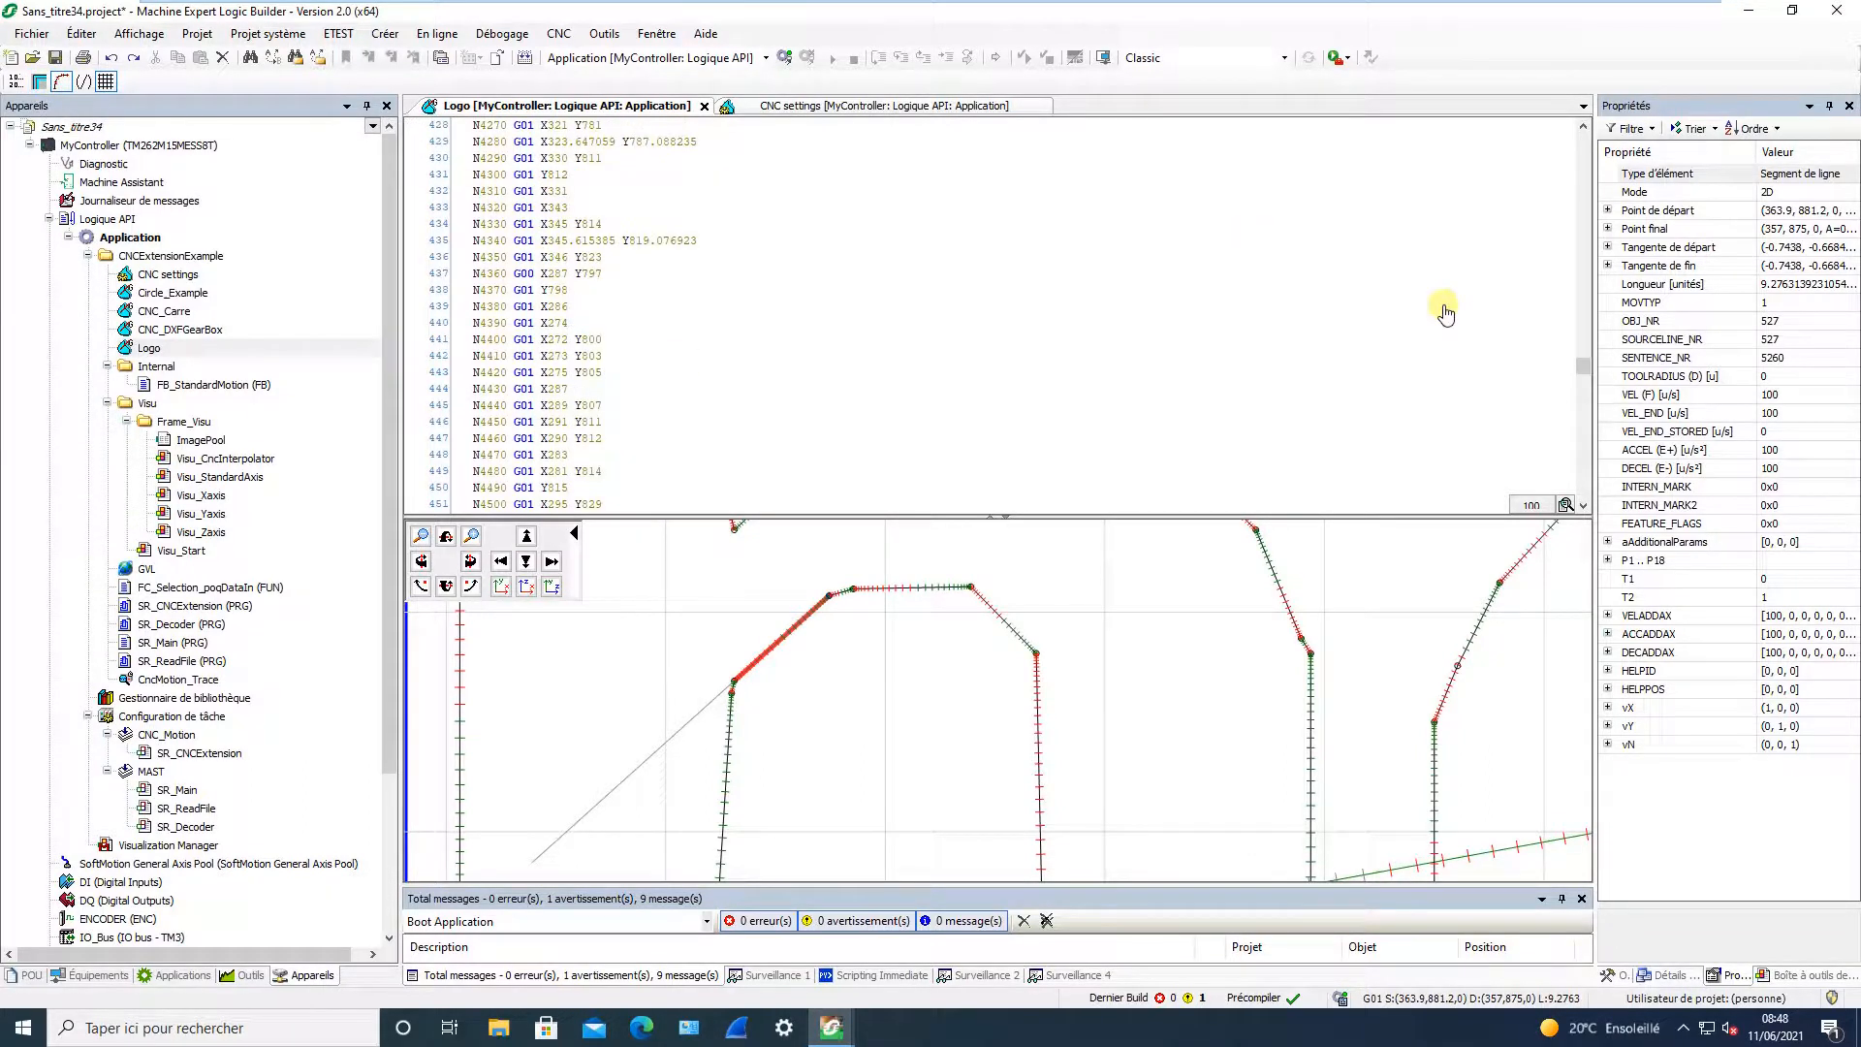
- Insert a smoothing command G51 D1 as block N000 before the first G00 move of the Logo program
{"action": "left_click_drag", "start_coordinate": [1581, 366], "coordinate": [1578, 145]}
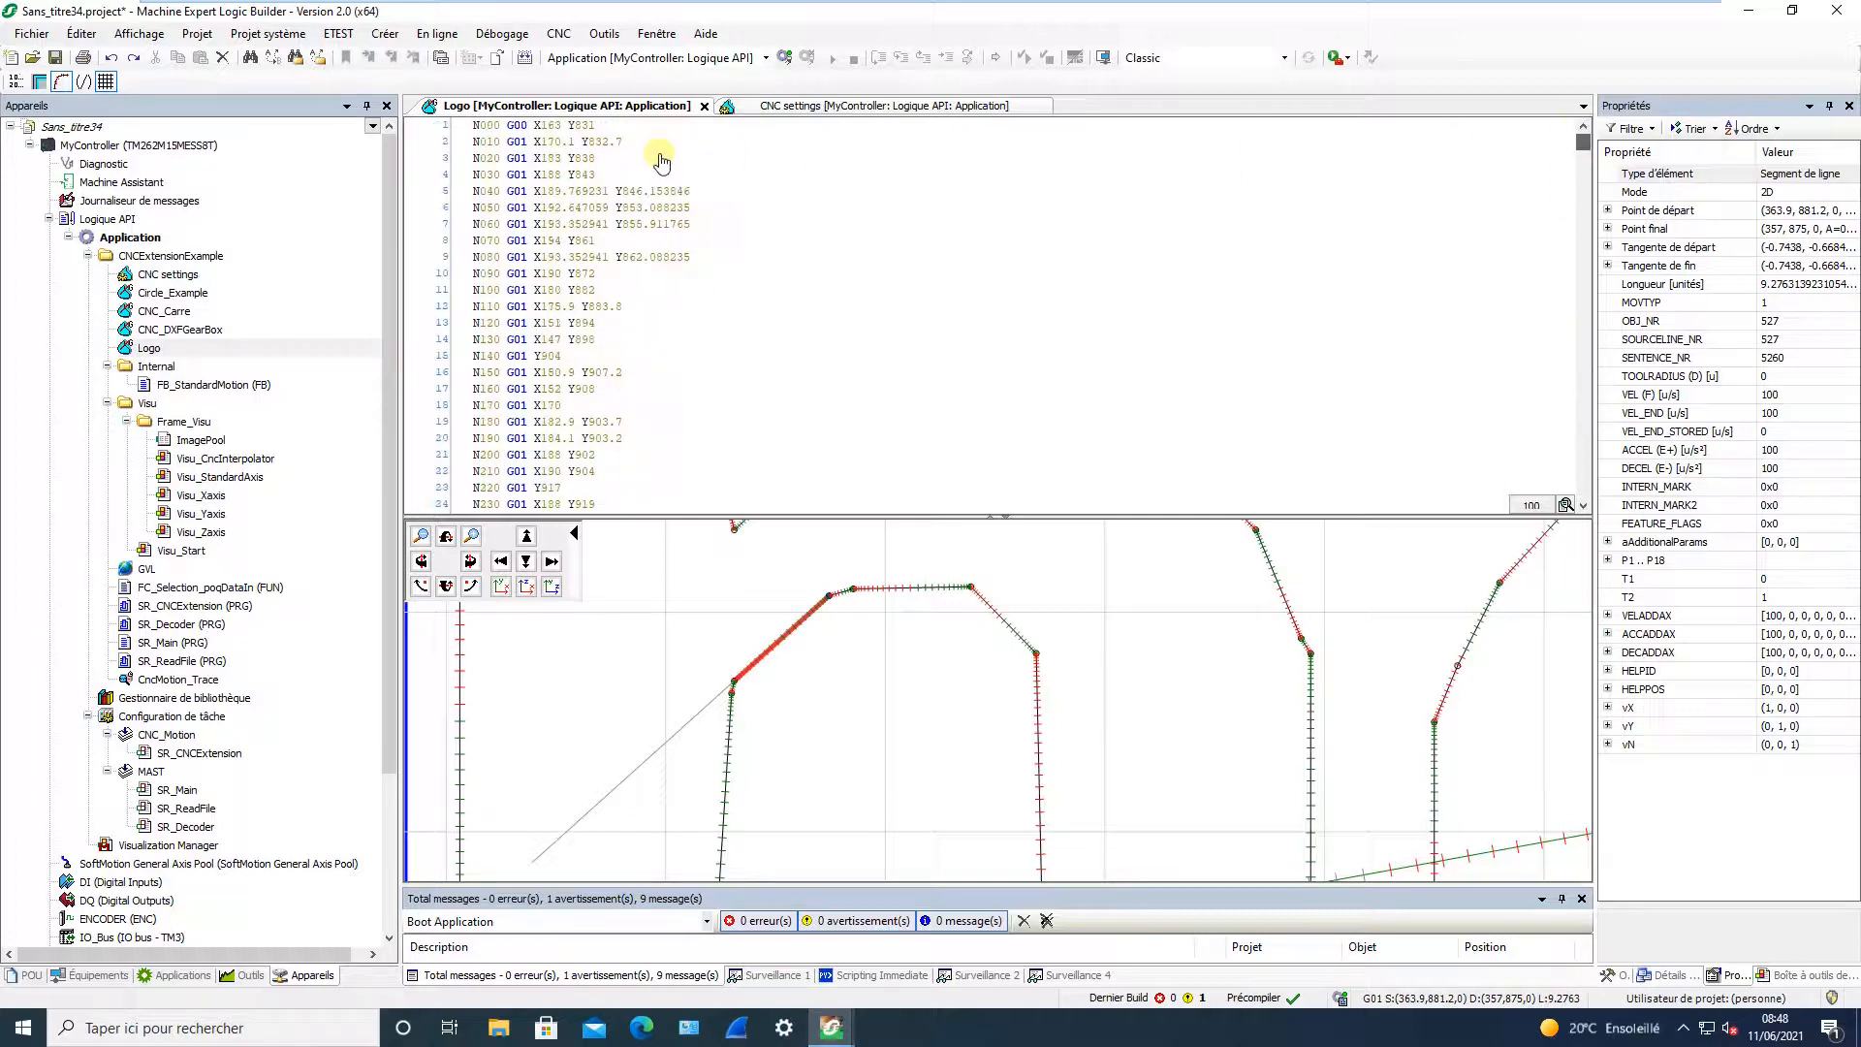
{"action": "left_click", "coordinate": [477, 126]}
{"action": "key", "text": "Return"}
{"action": "key", "text": "Return"}
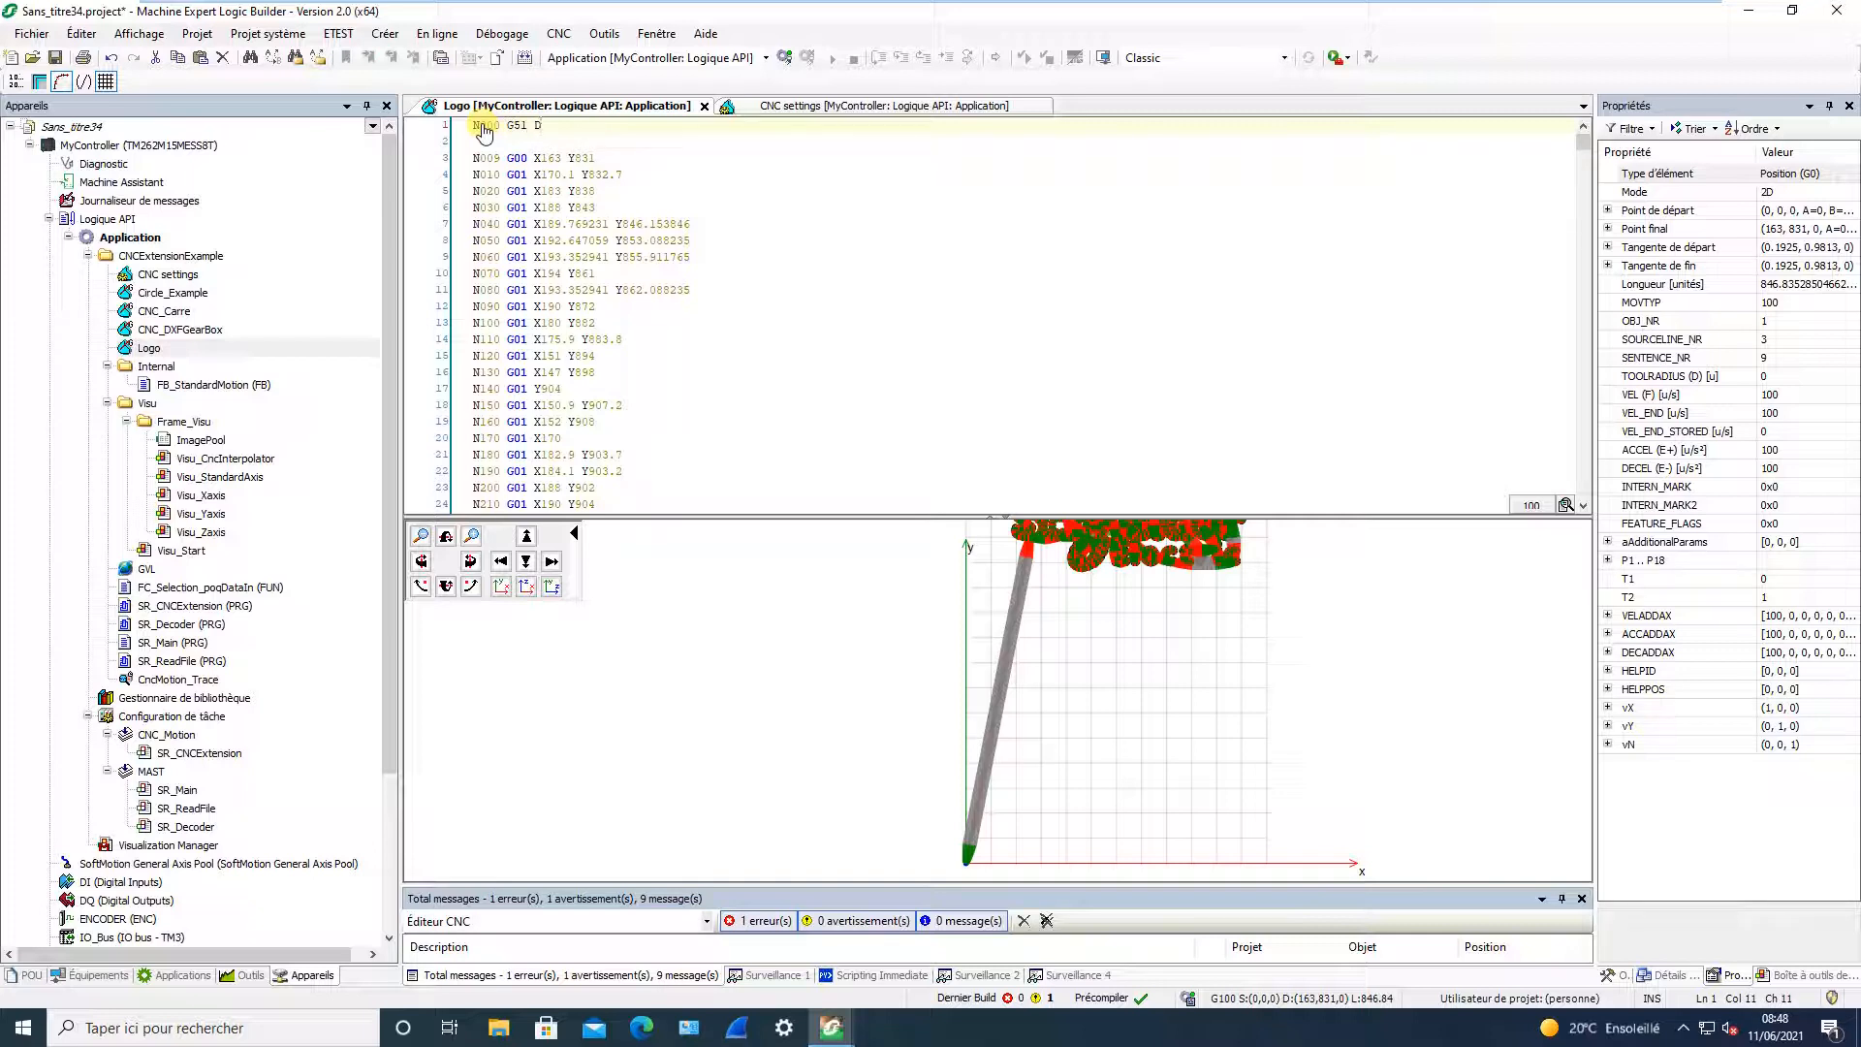
- Examine the interpolated logo path in the preview, closing in on the letters S and c
{"action": "left_click", "coordinate": [1123, 546]}
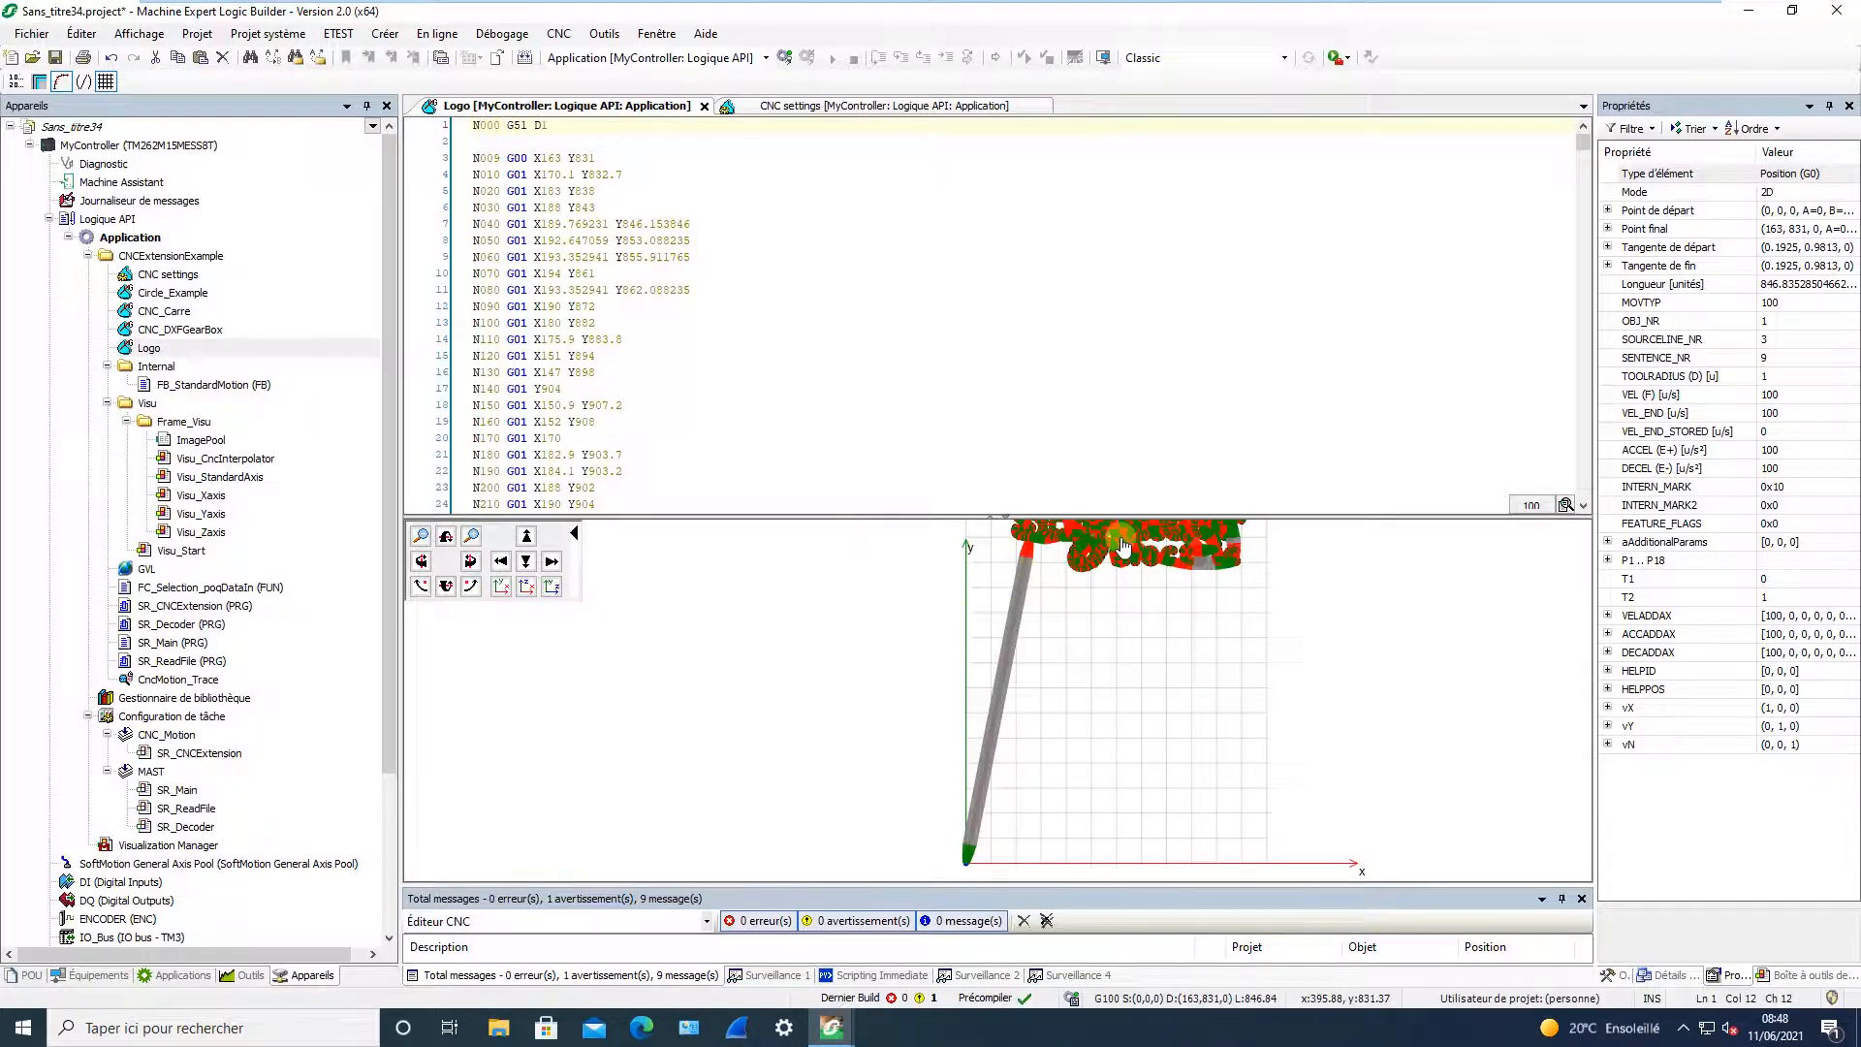
{"action": "scroll", "coordinate": [1117, 552], "scroll_direction": "up", "scroll_amount": 2}
{"action": "left_click_drag", "start_coordinate": [1036, 603], "coordinate": [940, 796]}
{"action": "scroll", "coordinate": [998, 714], "scroll_direction": "up", "scroll_amount": 4}
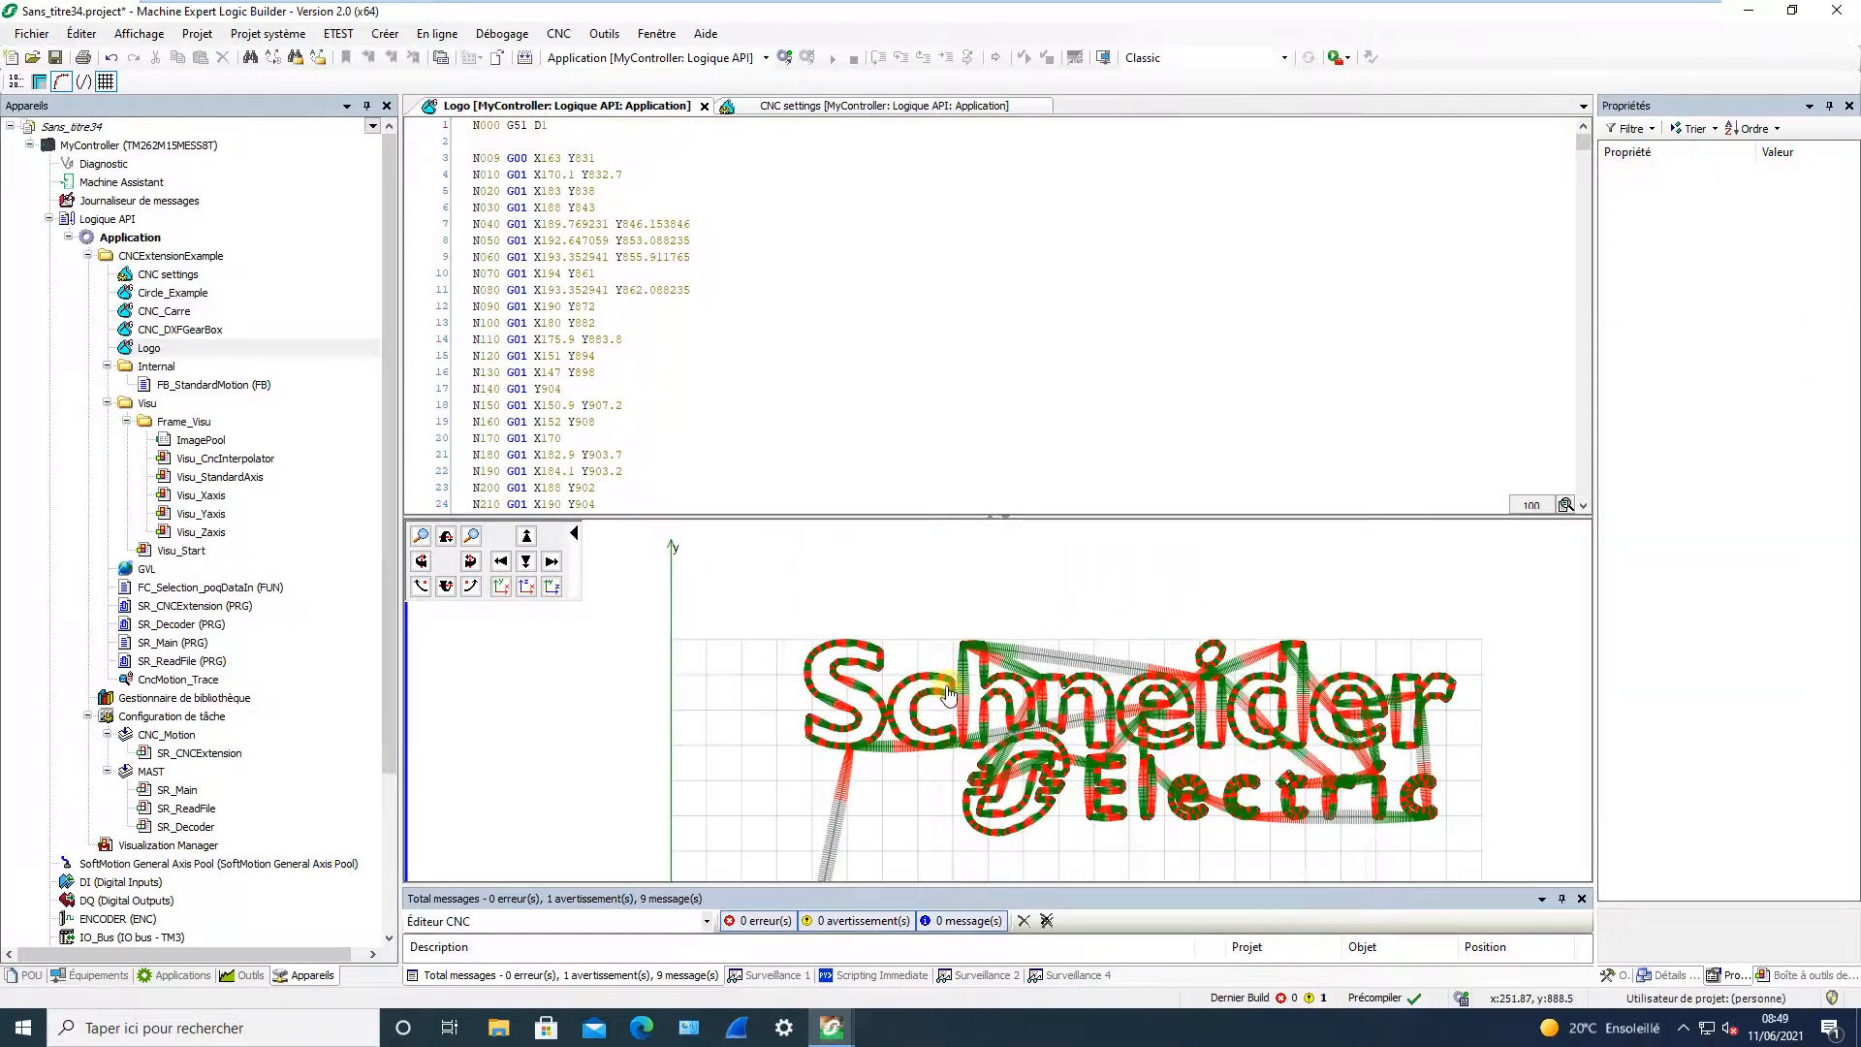
{"action": "scroll", "coordinate": [944, 695], "scroll_direction": "up", "scroll_amount": 4}
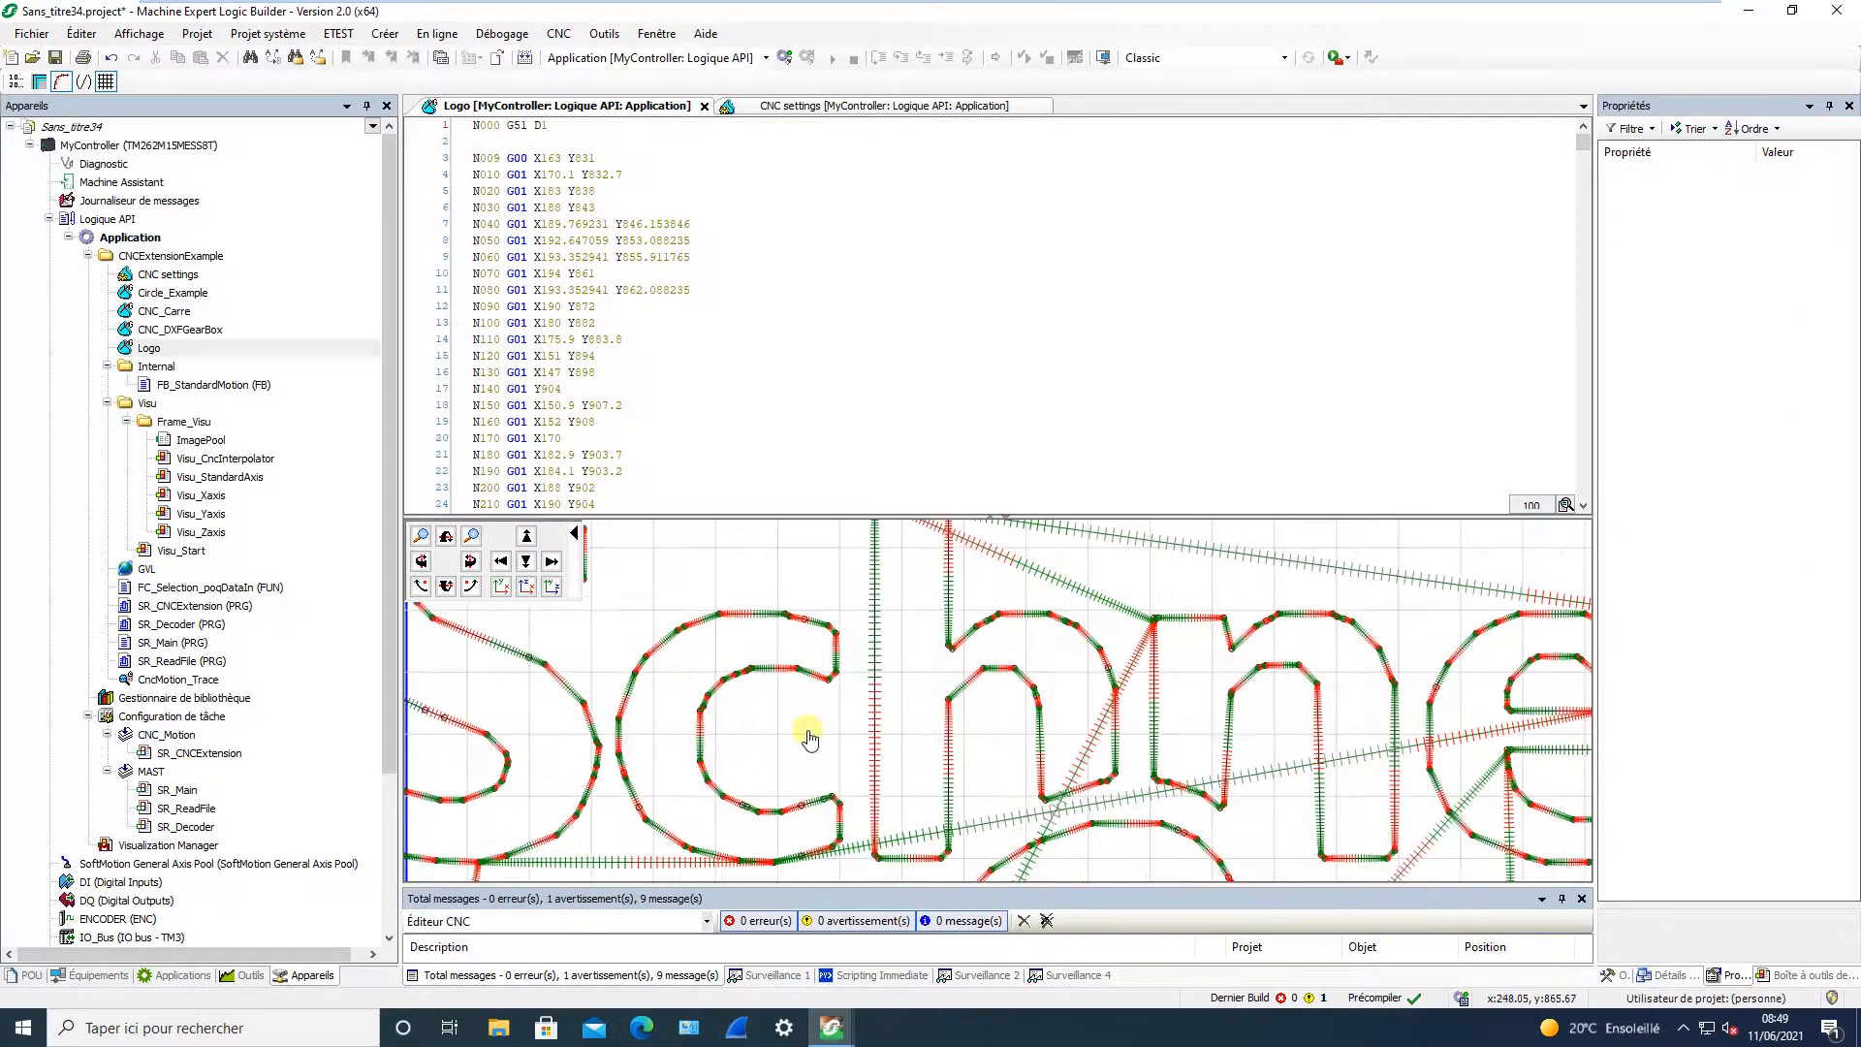
{"action": "scroll", "coordinate": [943, 697], "scroll_direction": "up", "scroll_amount": 4}
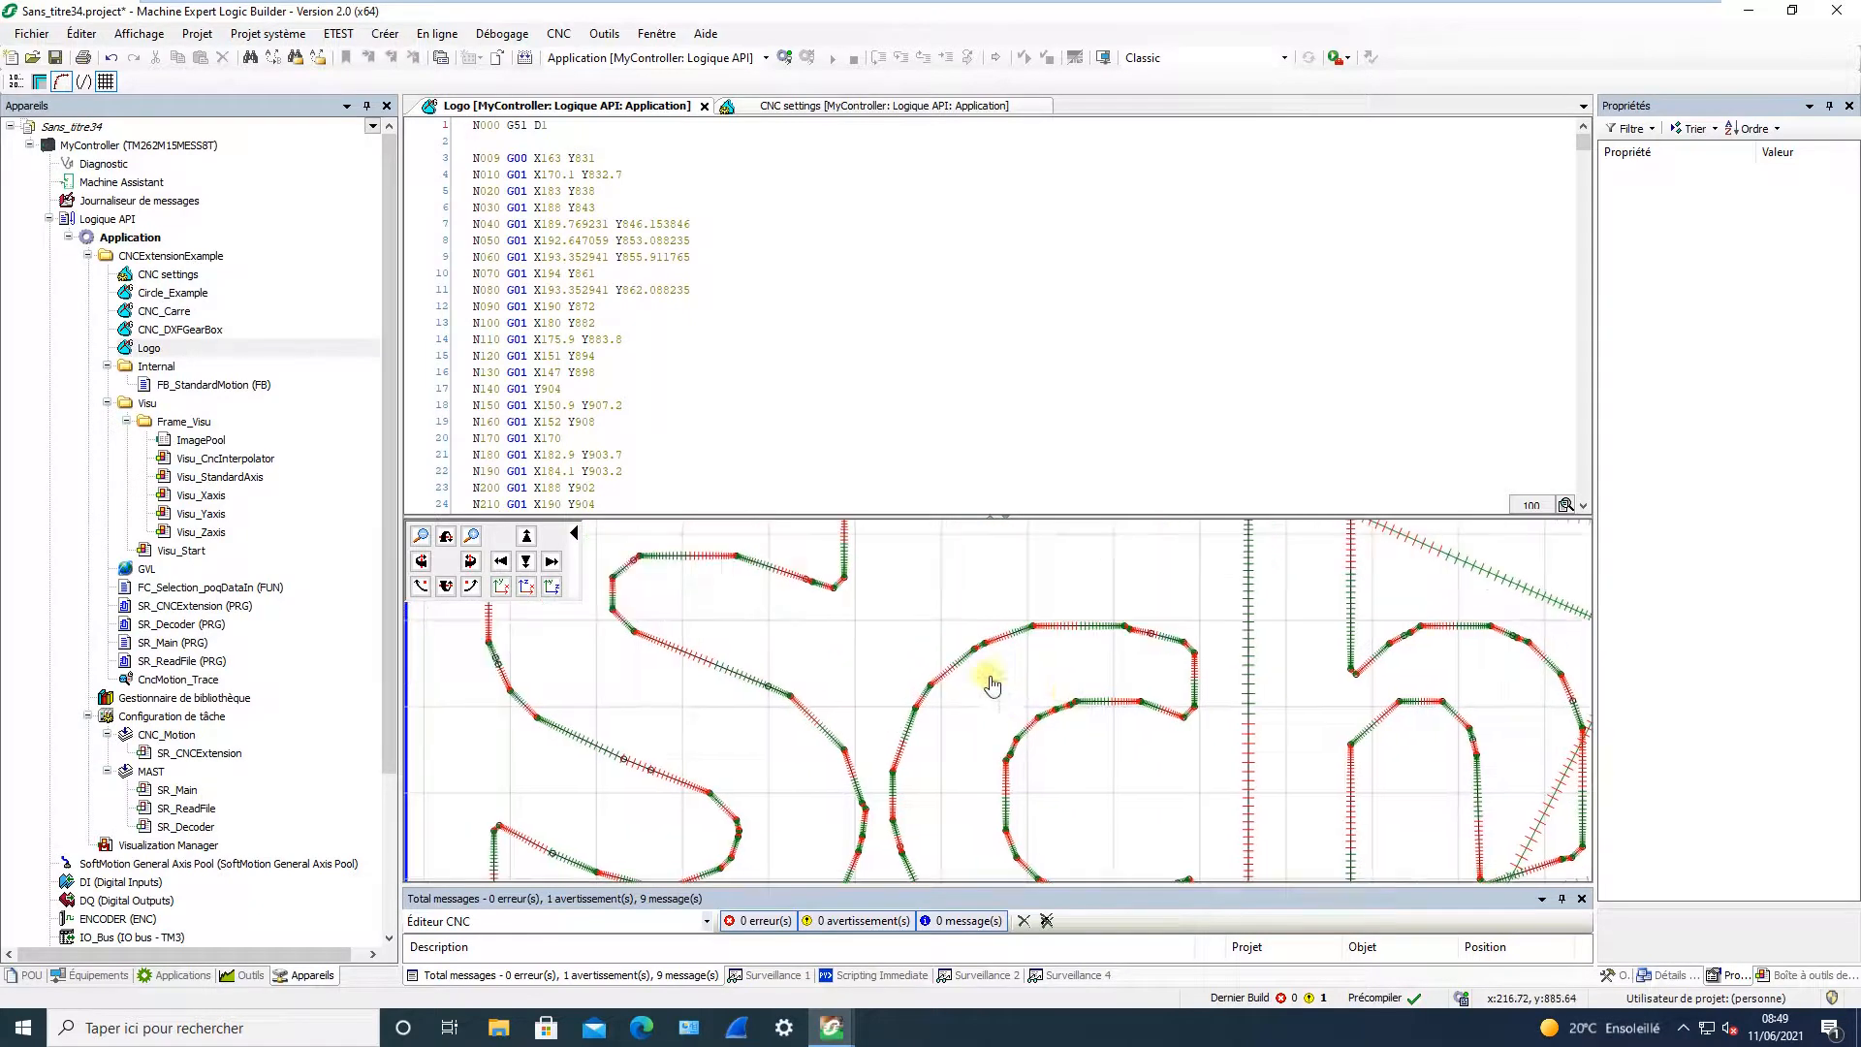
{"action": "scroll", "coordinate": [832, 700], "scroll_direction": "up", "scroll_amount": 2}
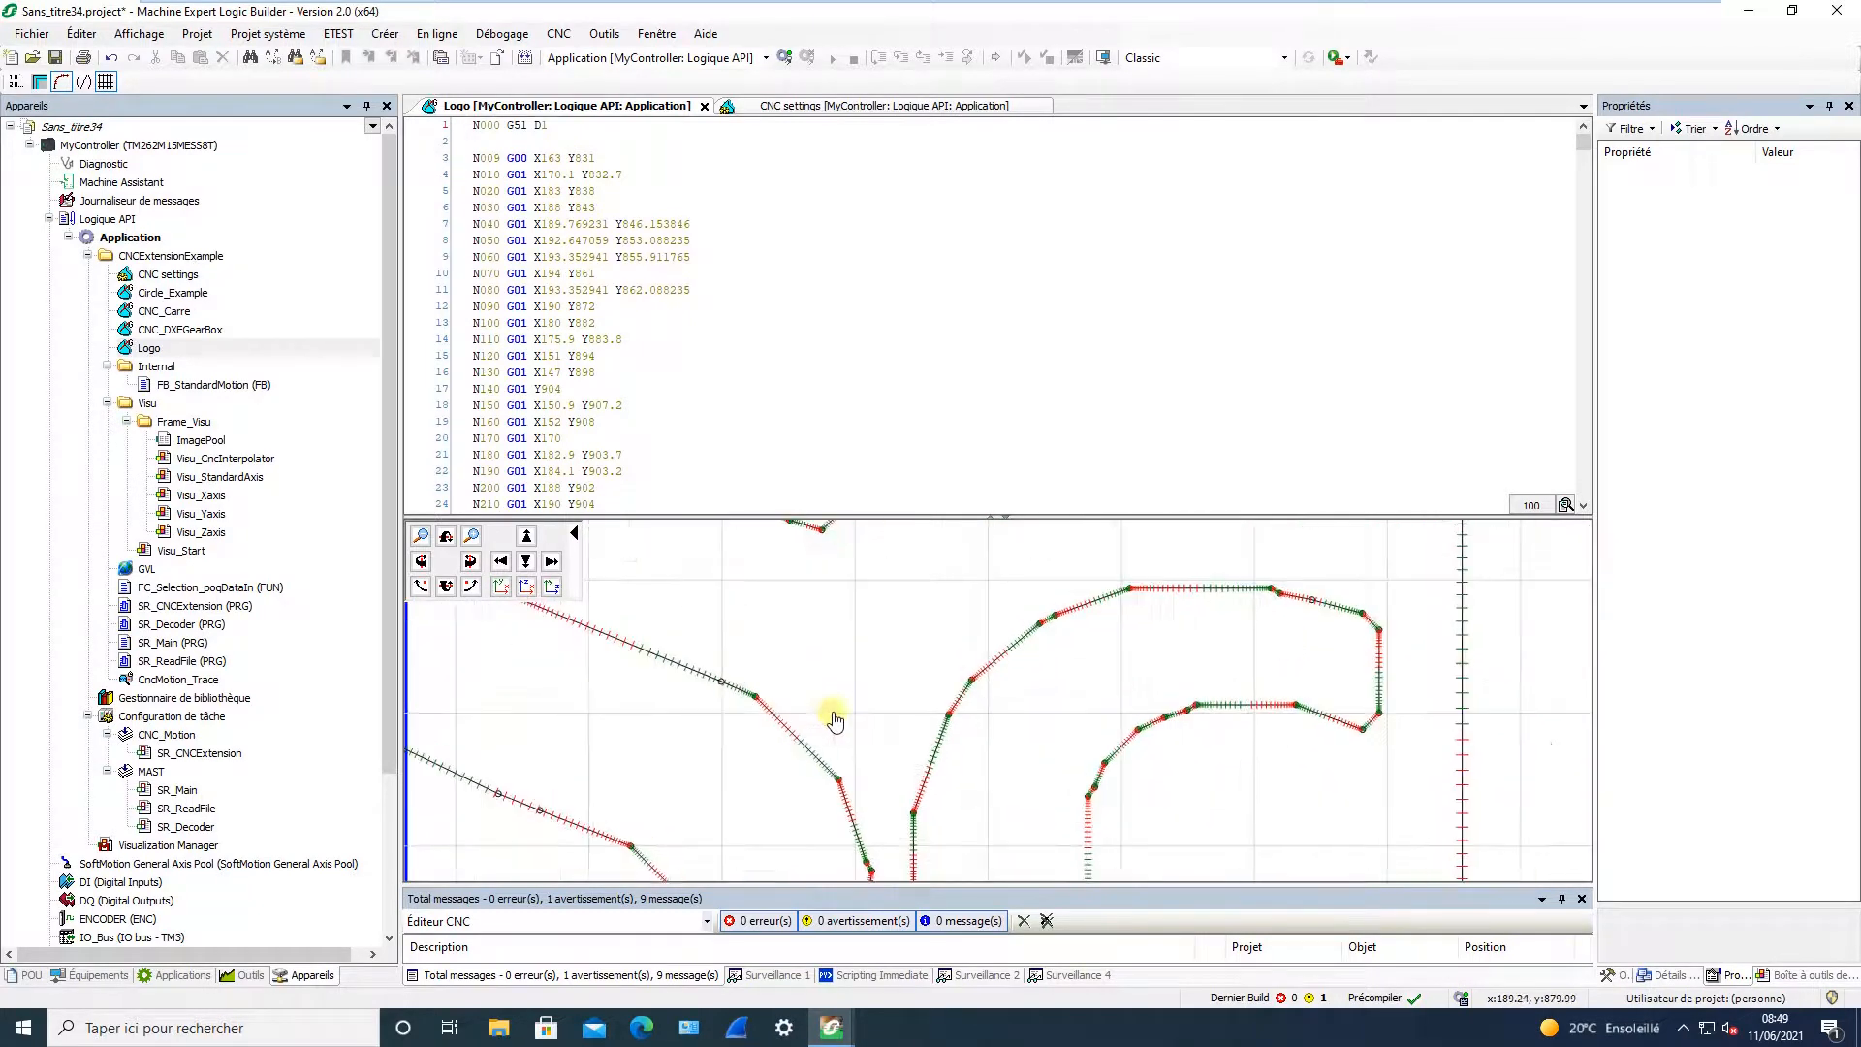
- Display the preprocessed path in the preview and inspect a corner of the letter S up close
{"action": "left_click", "coordinate": [39, 84]}
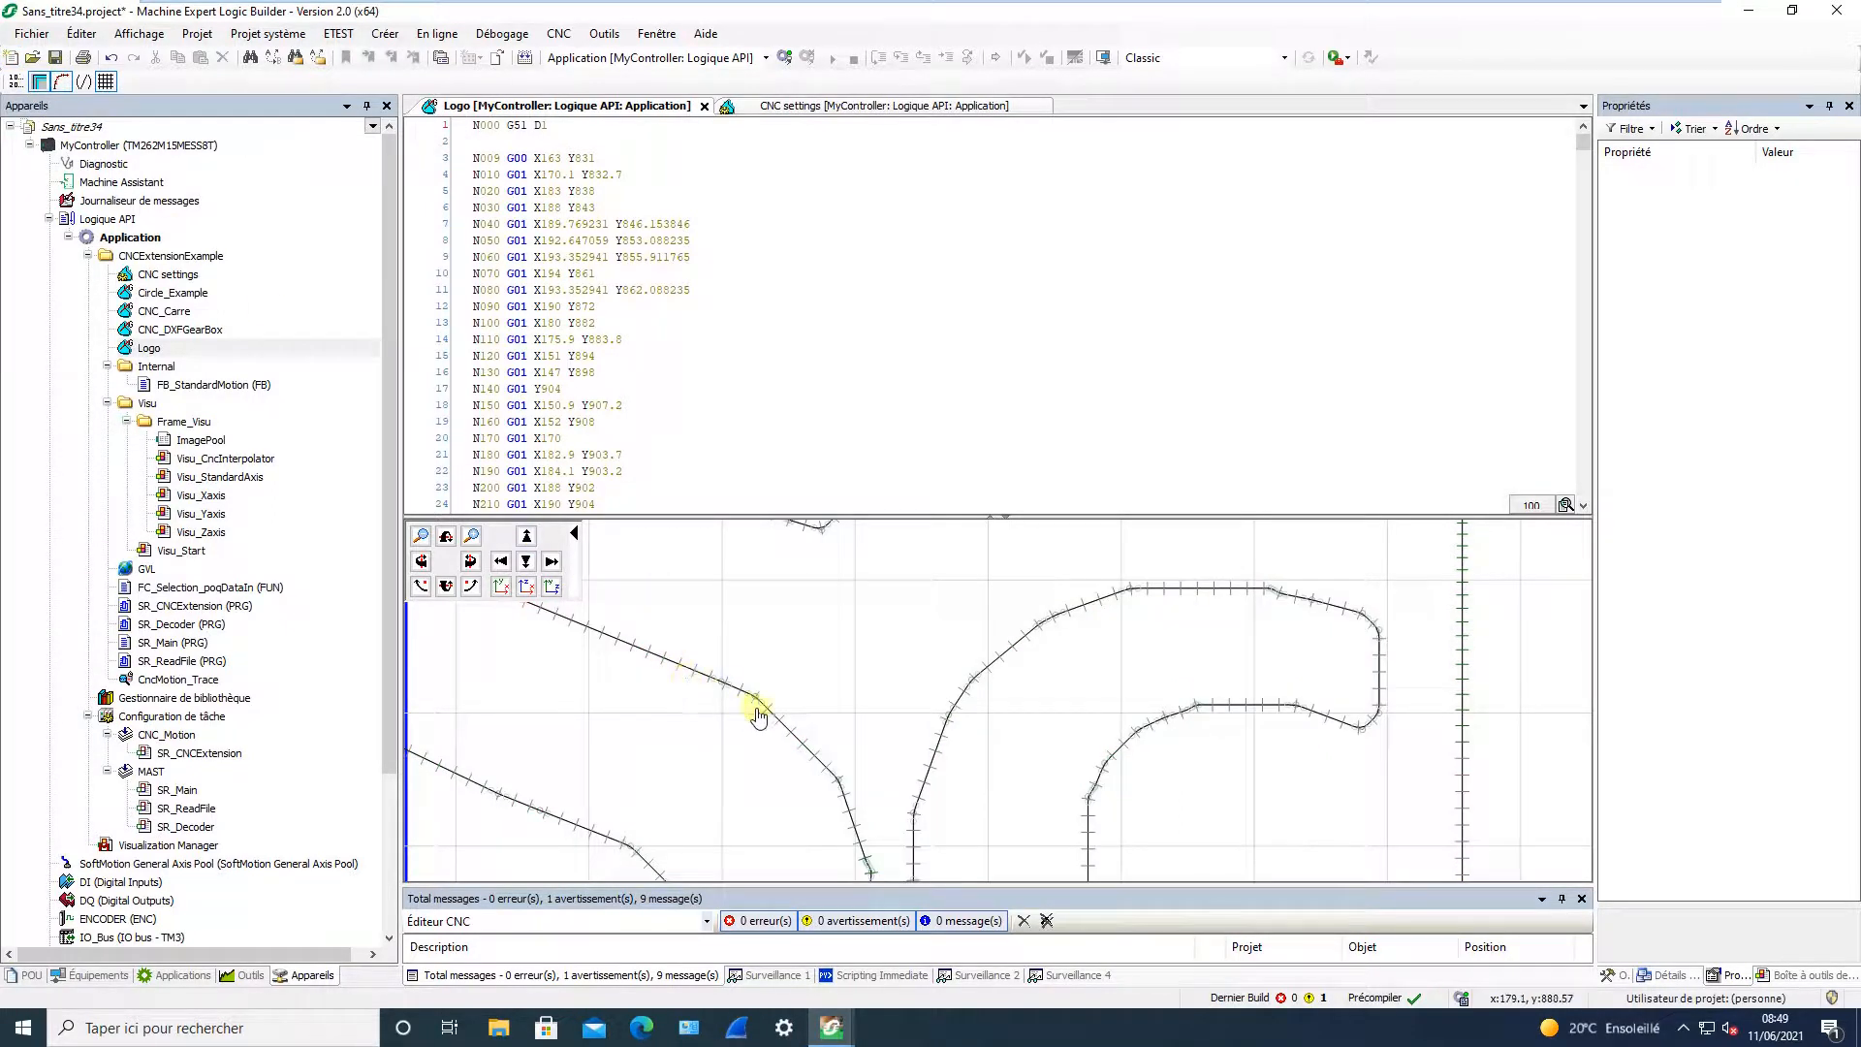
{"action": "scroll", "coordinate": [733, 715], "scroll_direction": "up", "scroll_amount": 1}
{"action": "scroll", "coordinate": [997, 673], "scroll_direction": "up", "scroll_amount": 2}
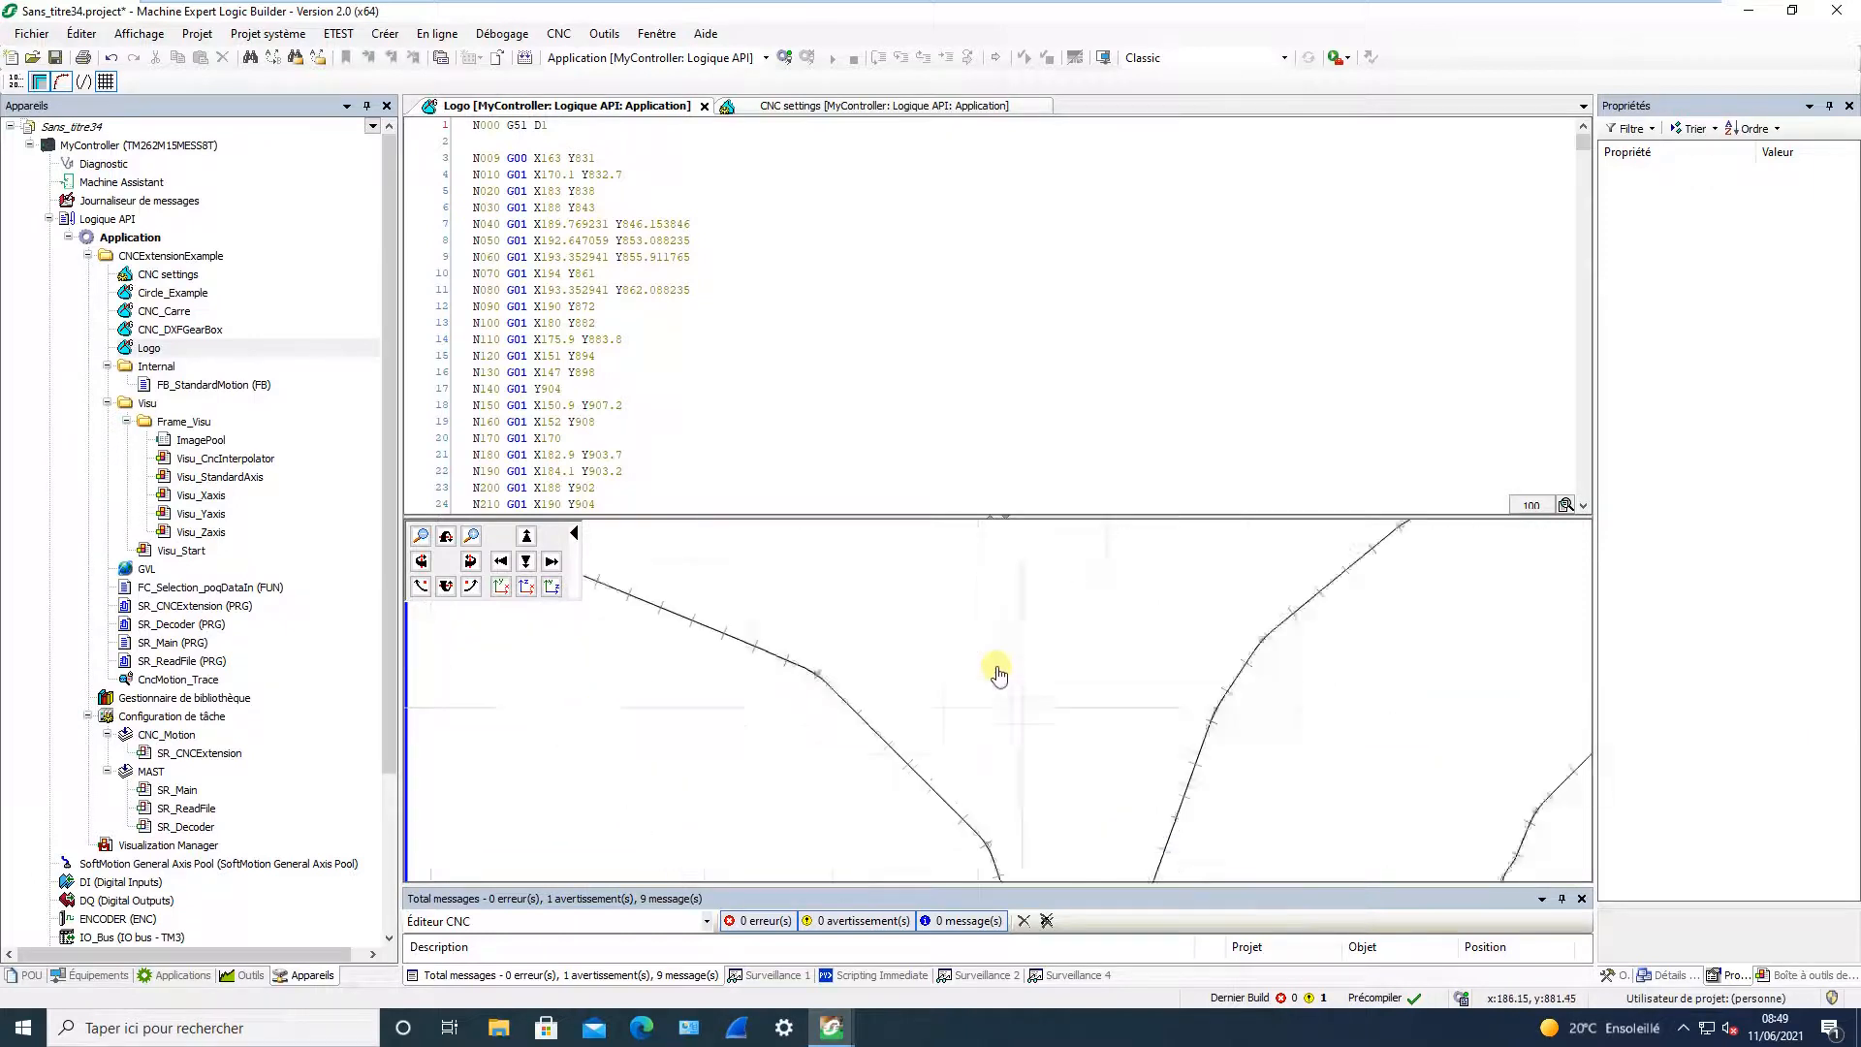
{"action": "scroll", "coordinate": [905, 644], "scroll_direction": "up", "scroll_amount": 3}
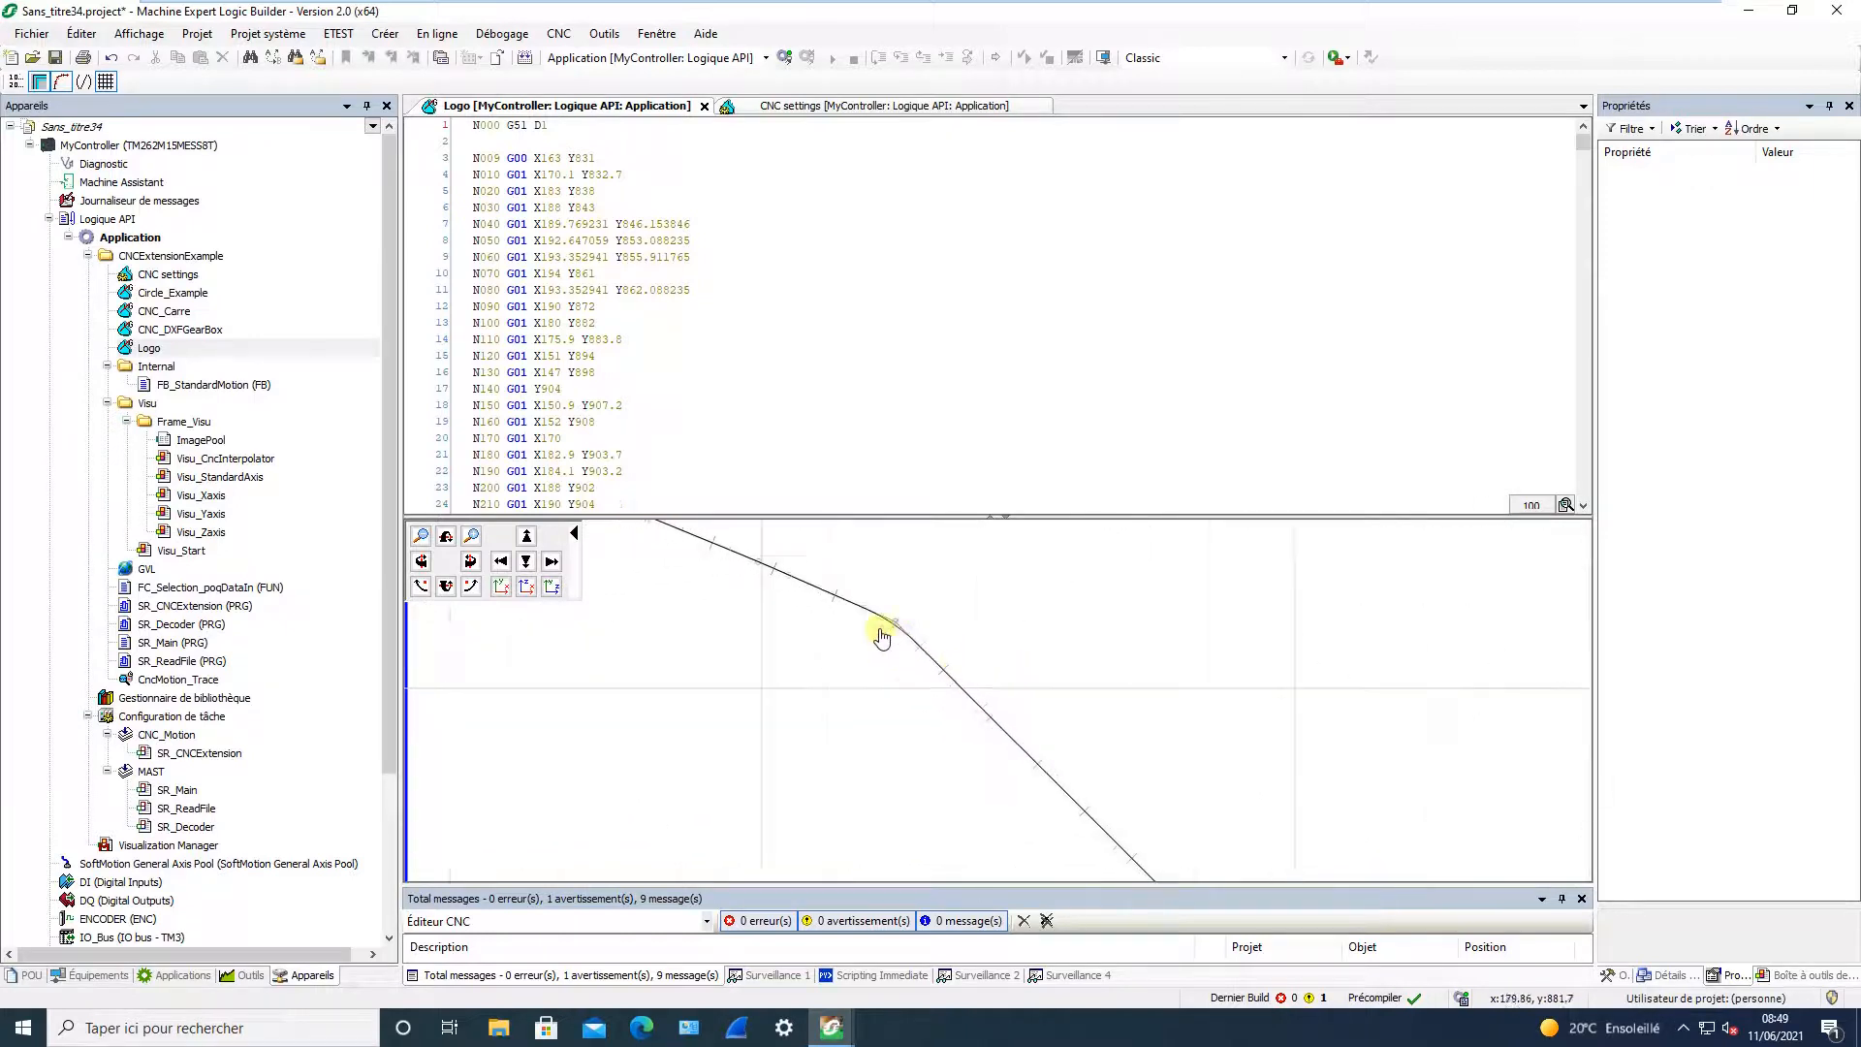
{"action": "scroll", "coordinate": [902, 698], "scroll_direction": "up", "scroll_amount": 3}
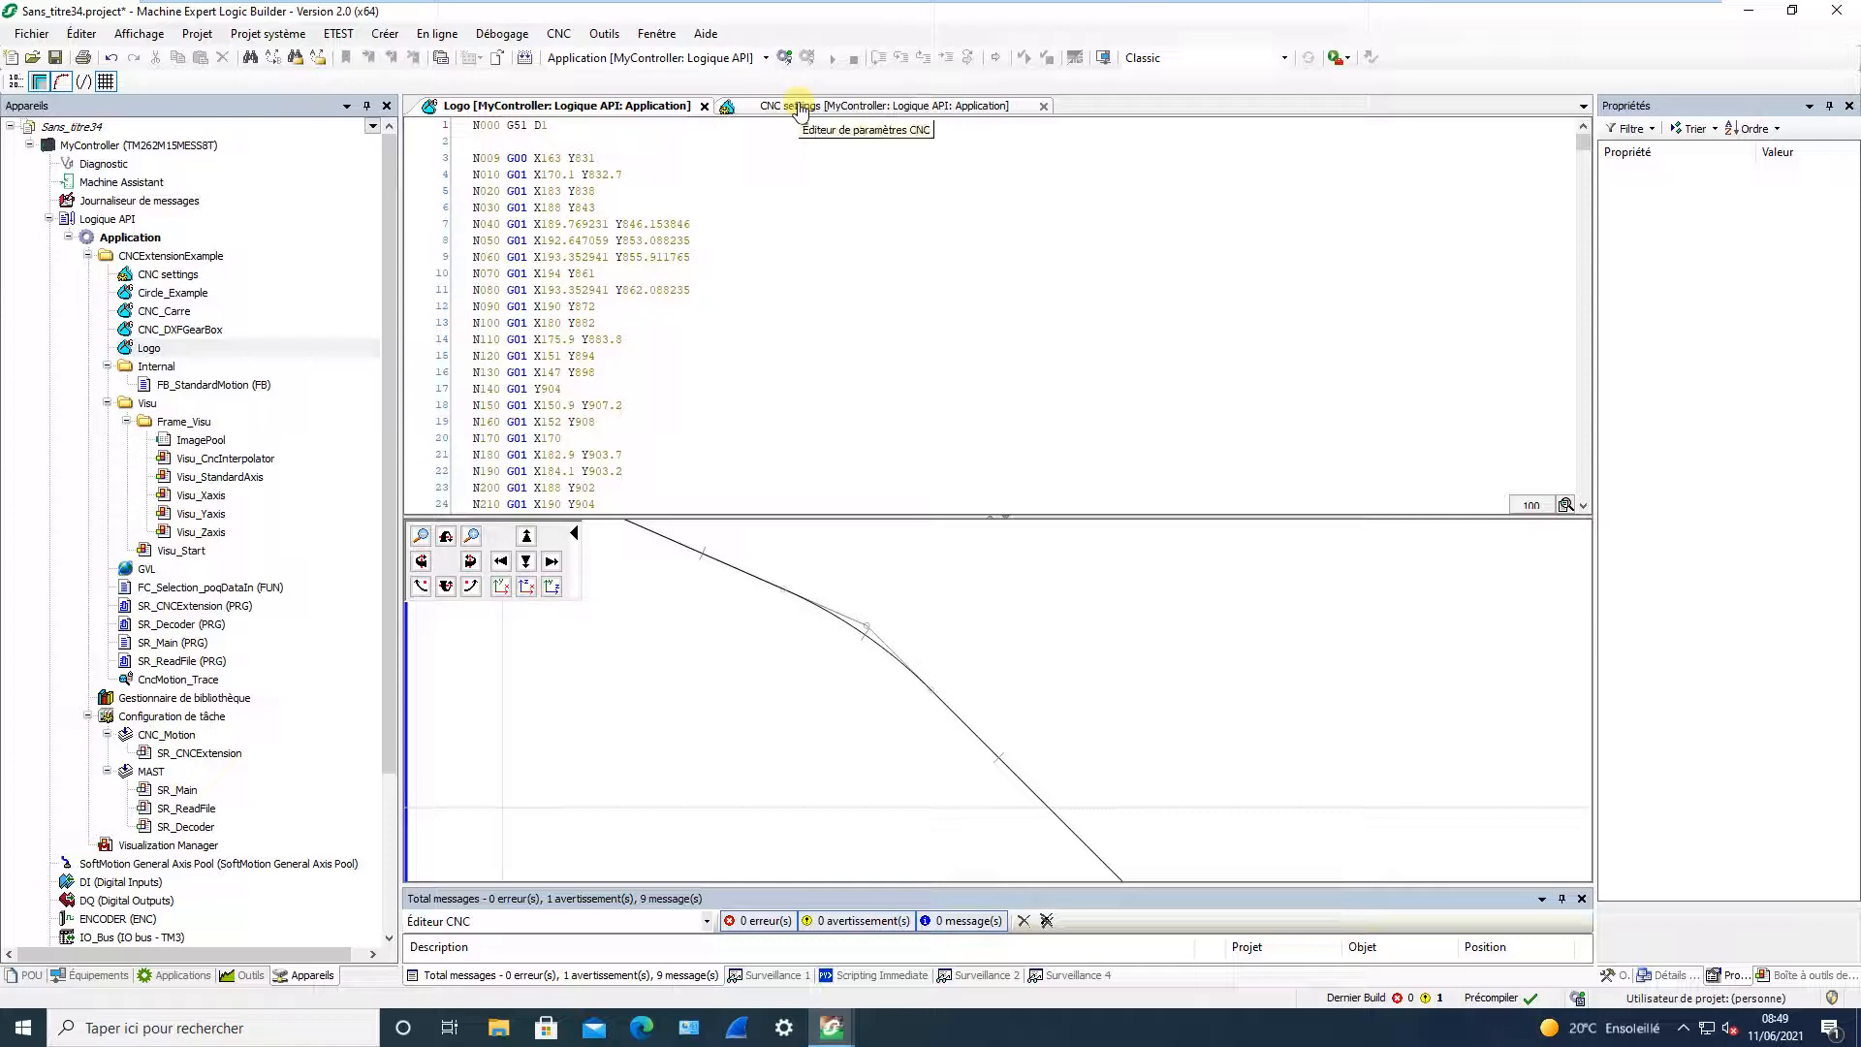
- Change the smoothing command in block N000 to G51 D10 and inspect the rounded corner of the path in the preview
{"action": "left_click", "coordinate": [545, 129]}
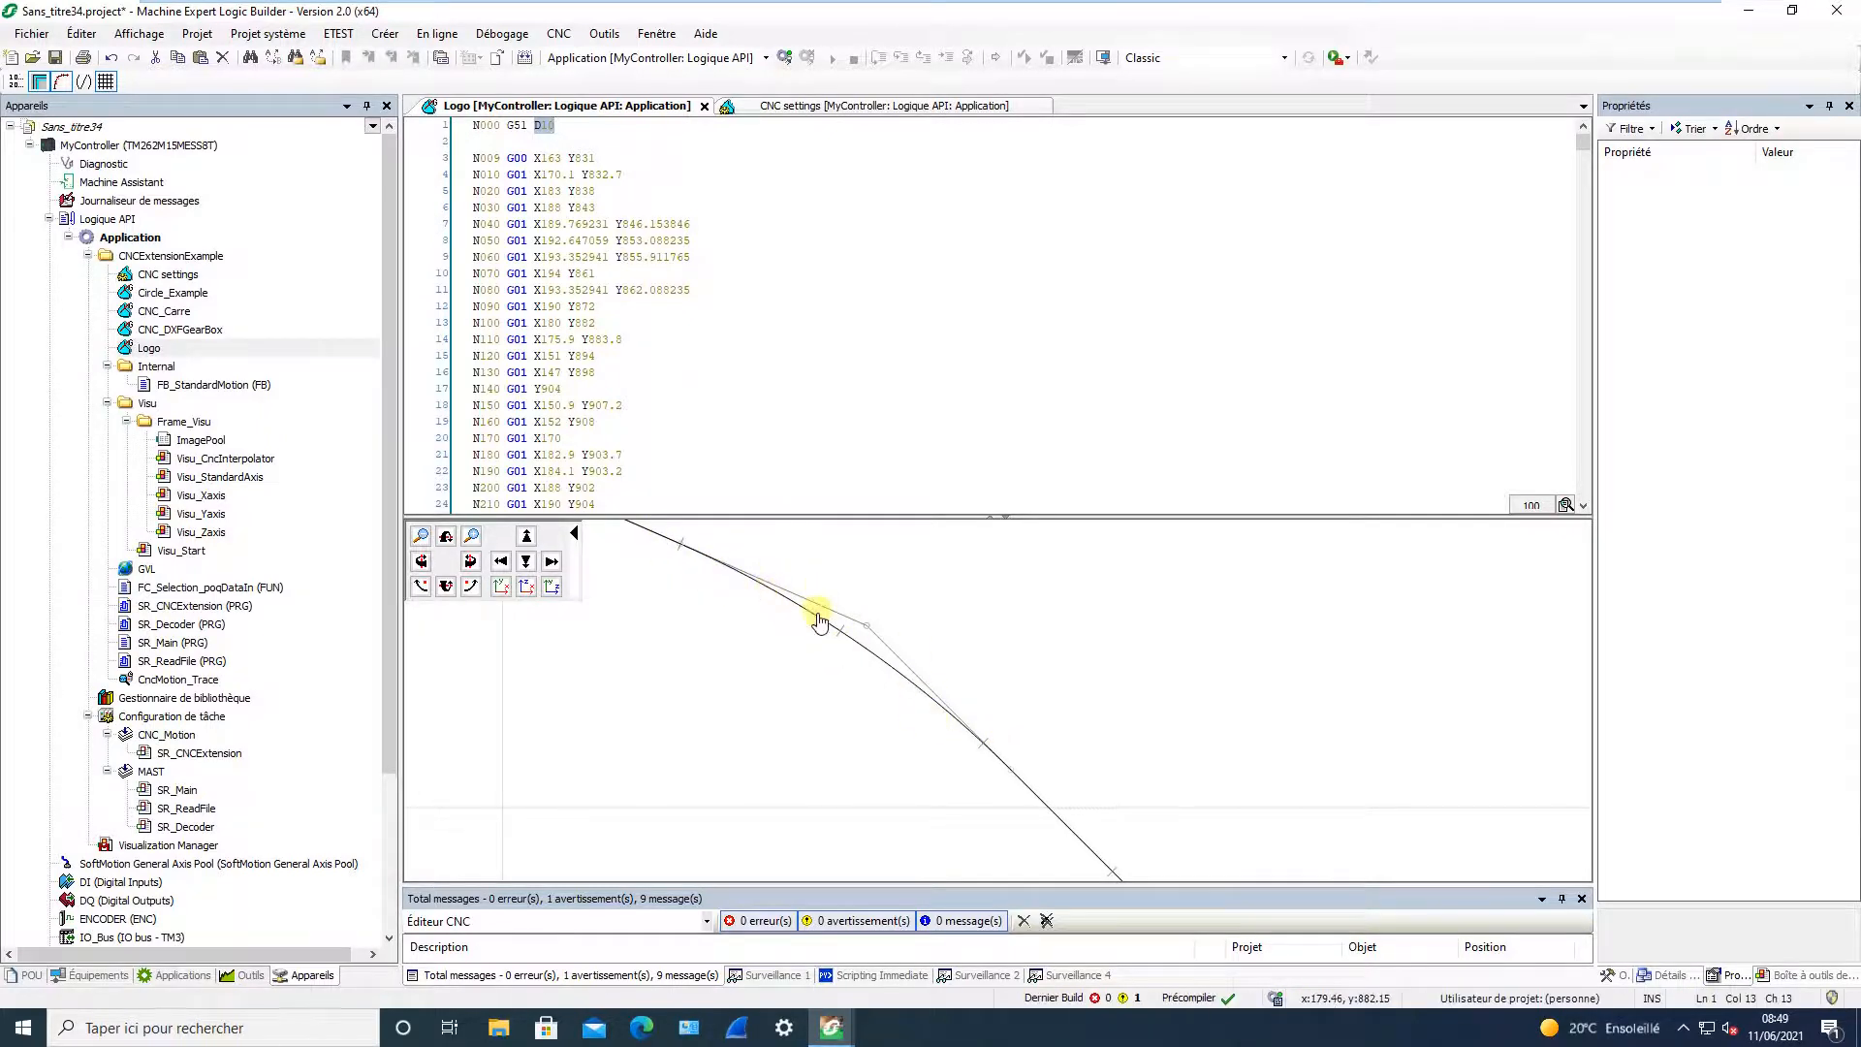
{"action": "scroll", "coordinate": [861, 650], "scroll_direction": "down", "scroll_amount": 2}
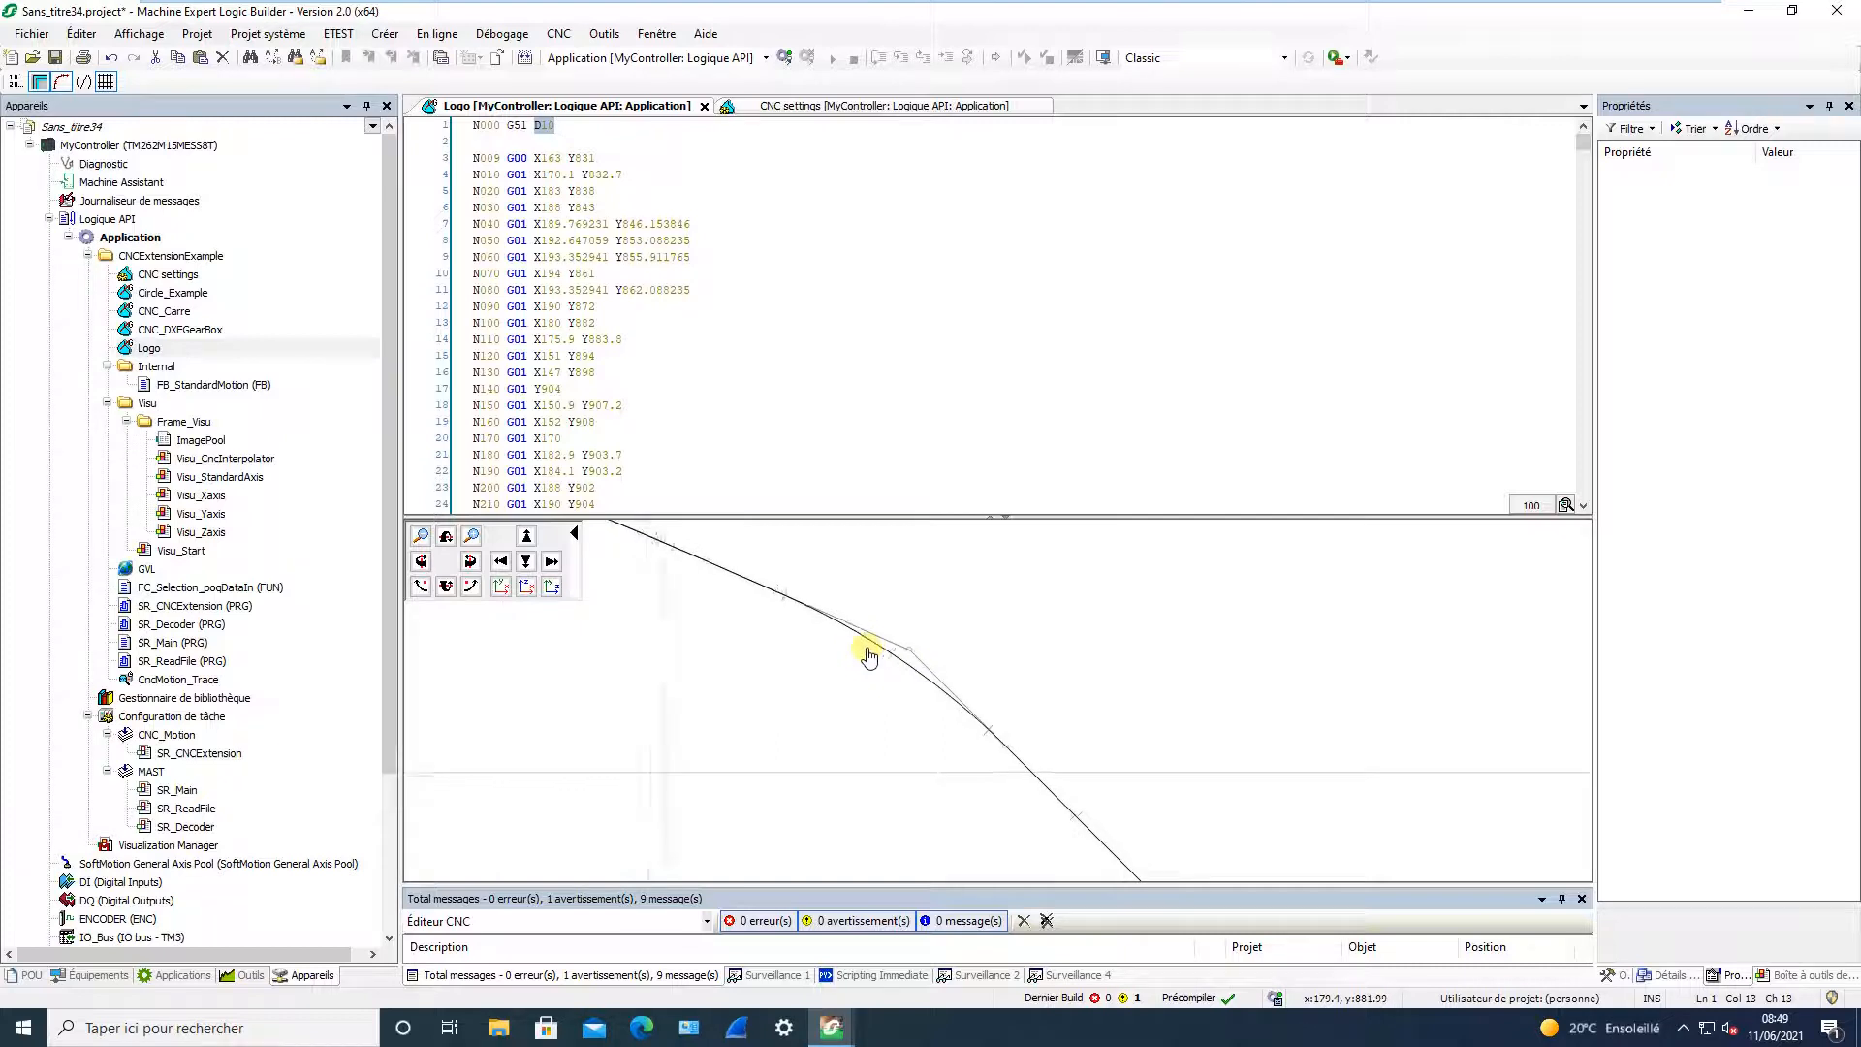
{"action": "left_click", "coordinate": [915, 671]}
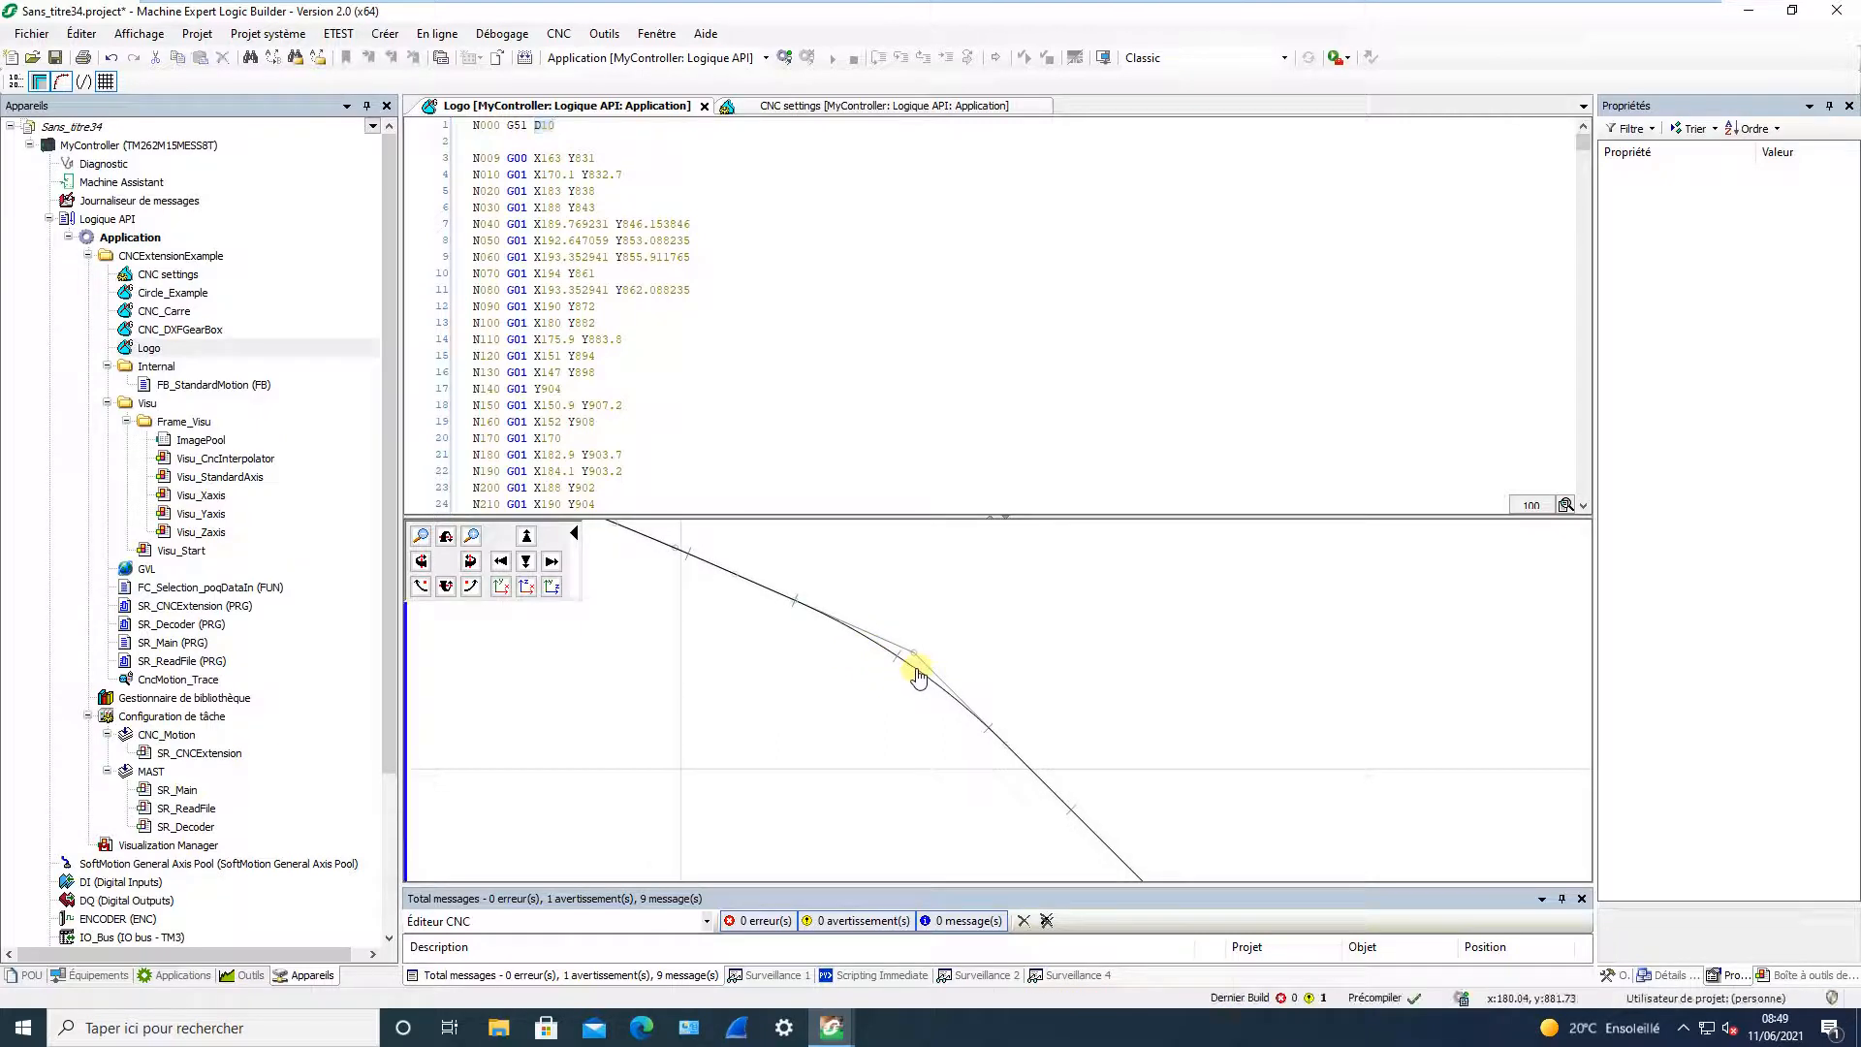
{"action": "left_click_drag", "start_coordinate": [896, 661], "coordinate": [930, 695]}
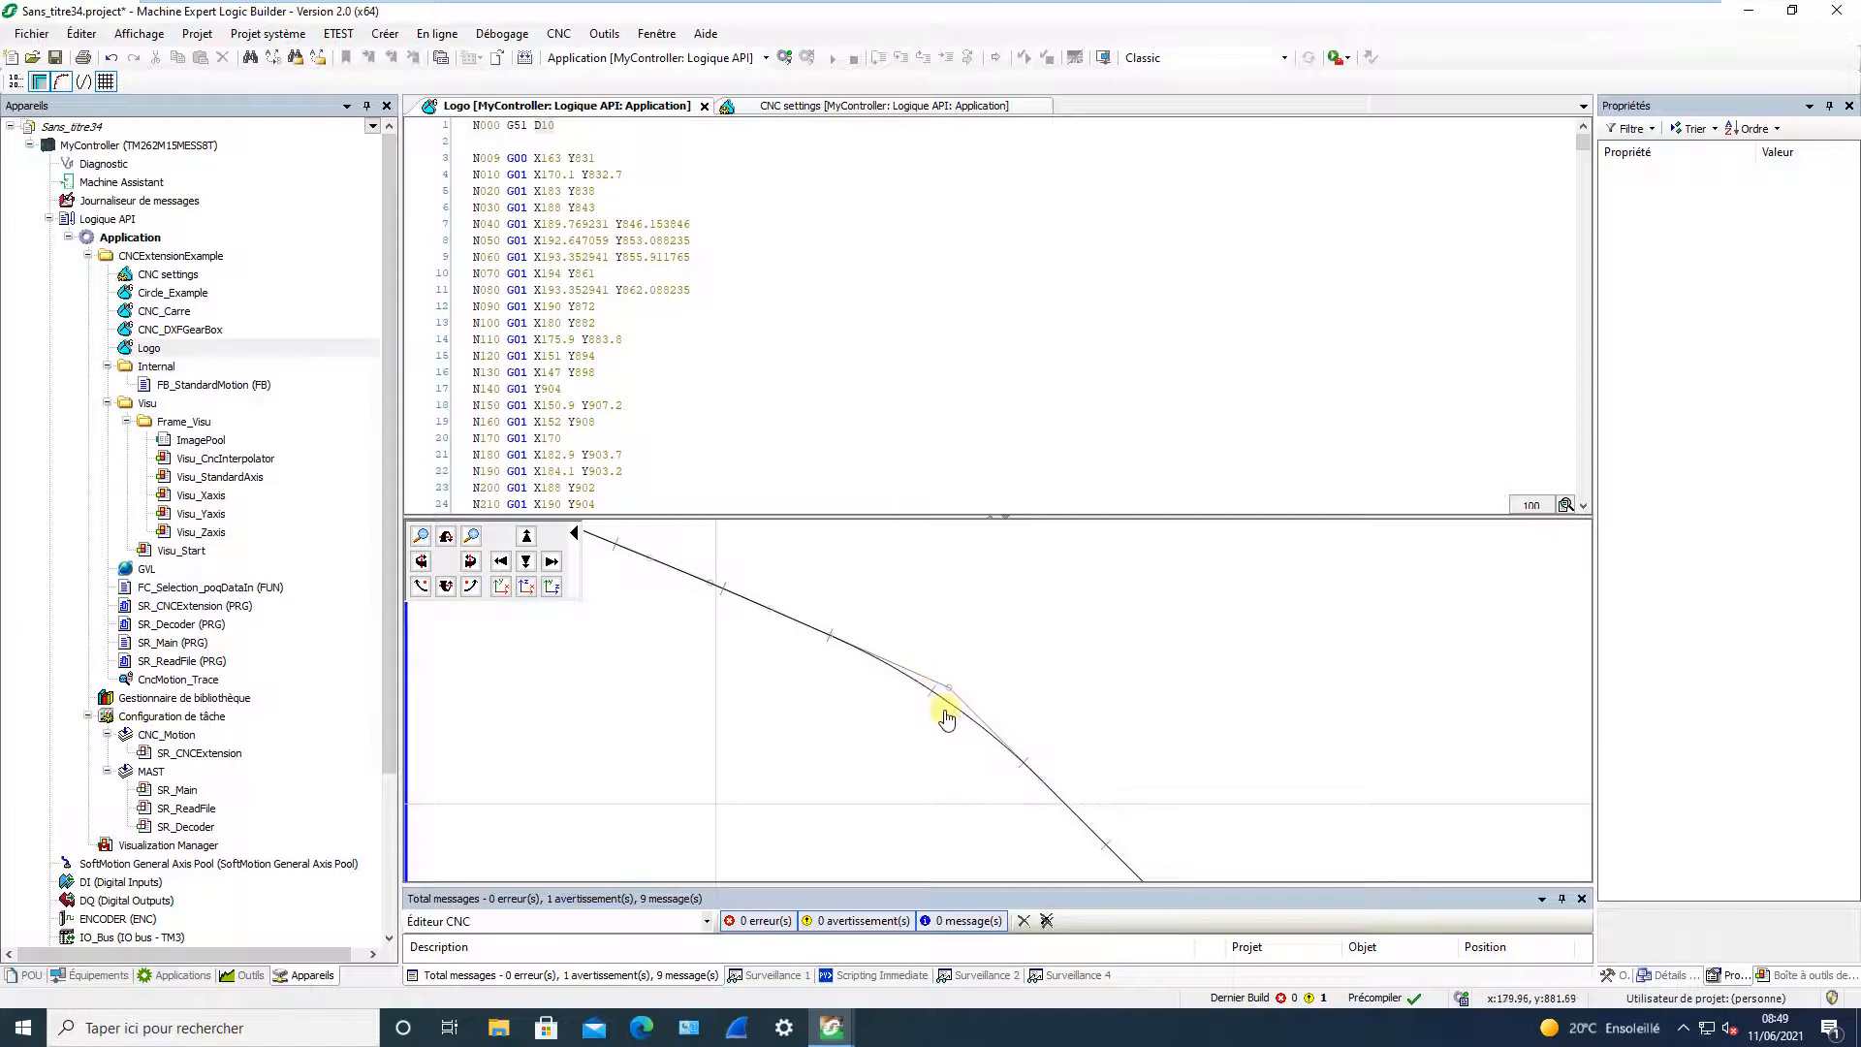
{"action": "scroll", "coordinate": [947, 717], "scroll_direction": "up", "scroll_amount": 2}
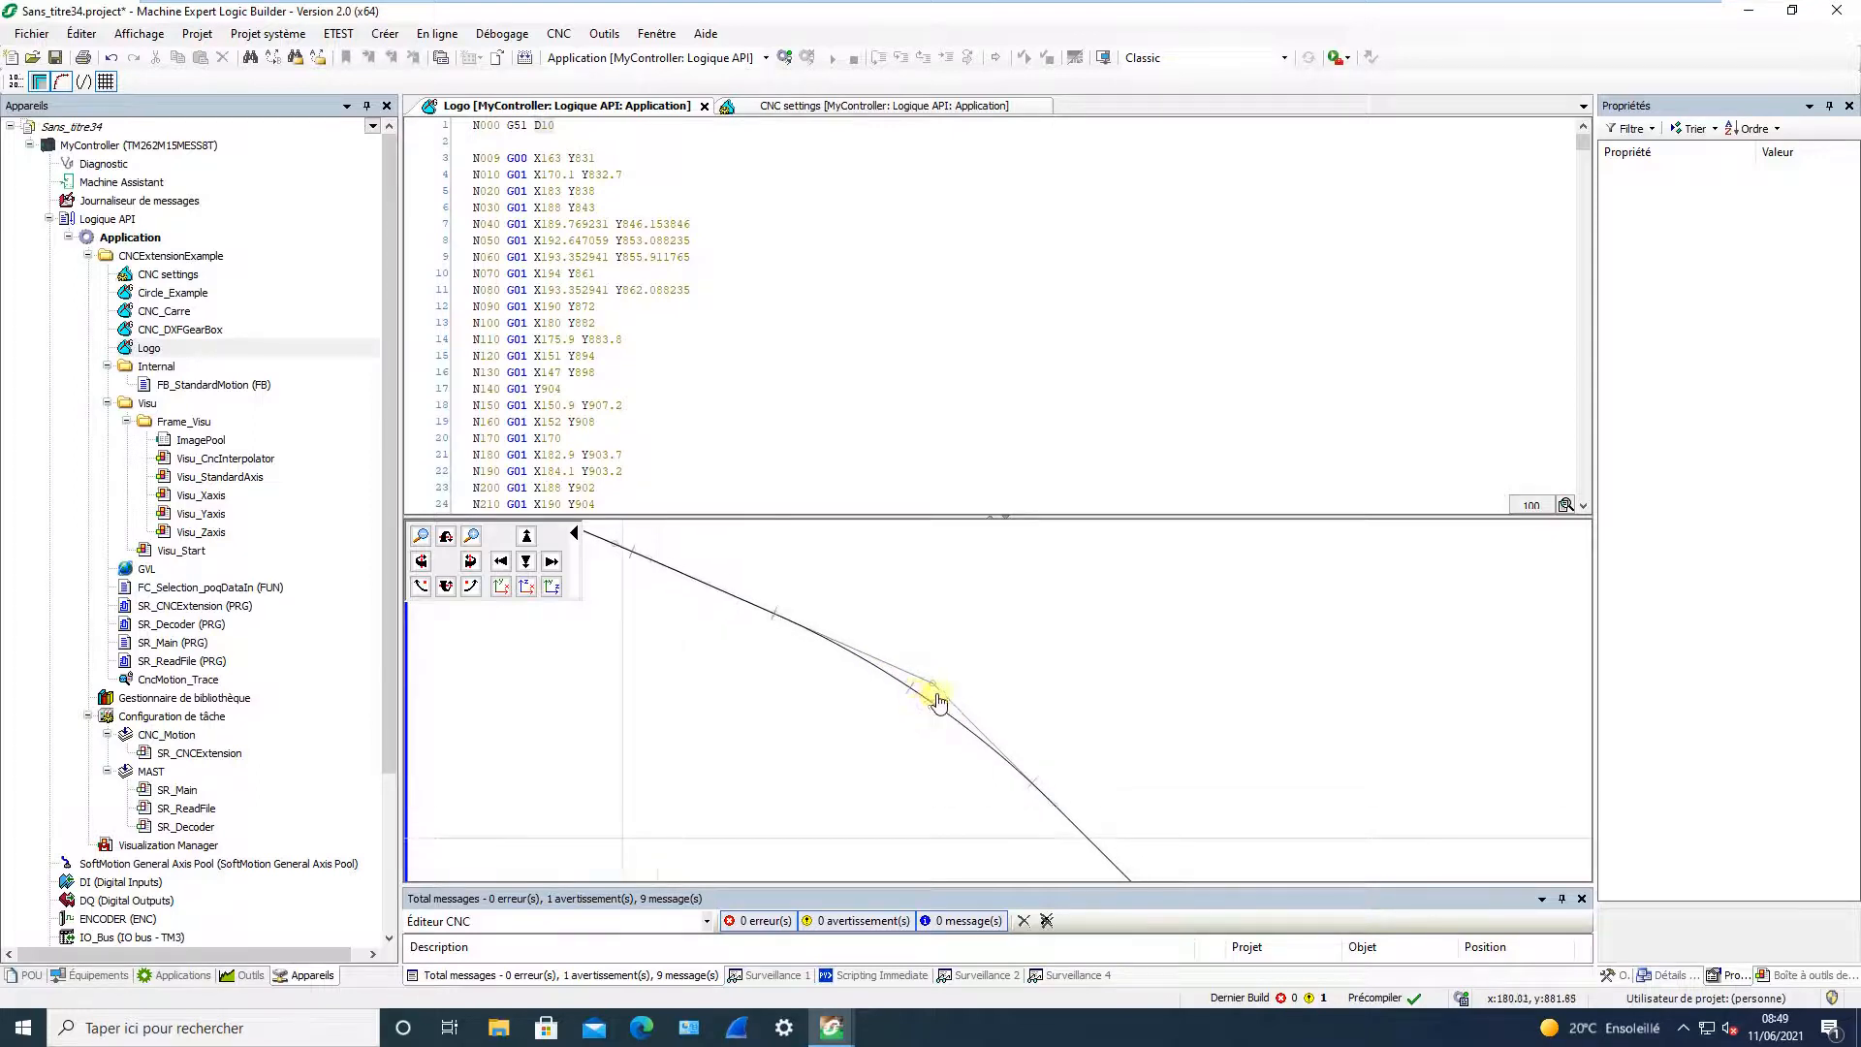
- Select the two path segments meeting at the corner in the preview to identify their blocks N100 and N110
{"action": "left_click", "coordinate": [935, 694]}
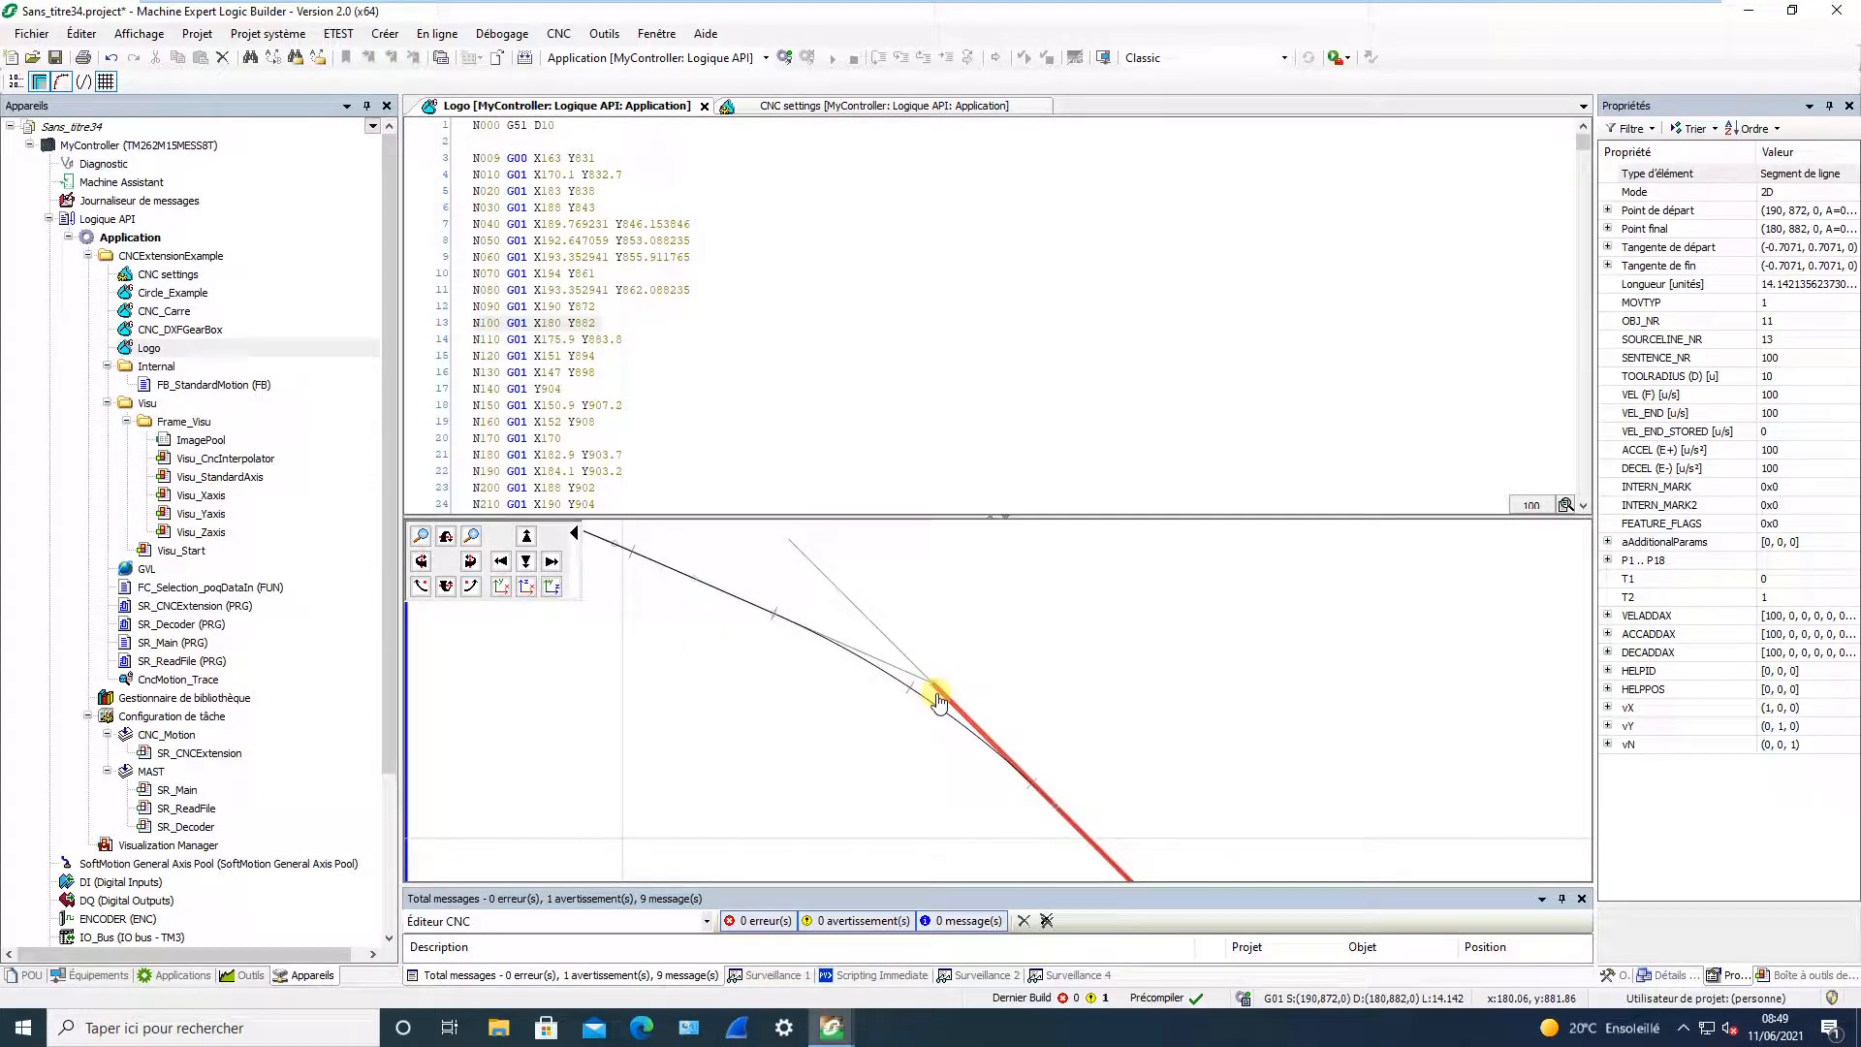
{"action": "left_click", "coordinate": [908, 688]}
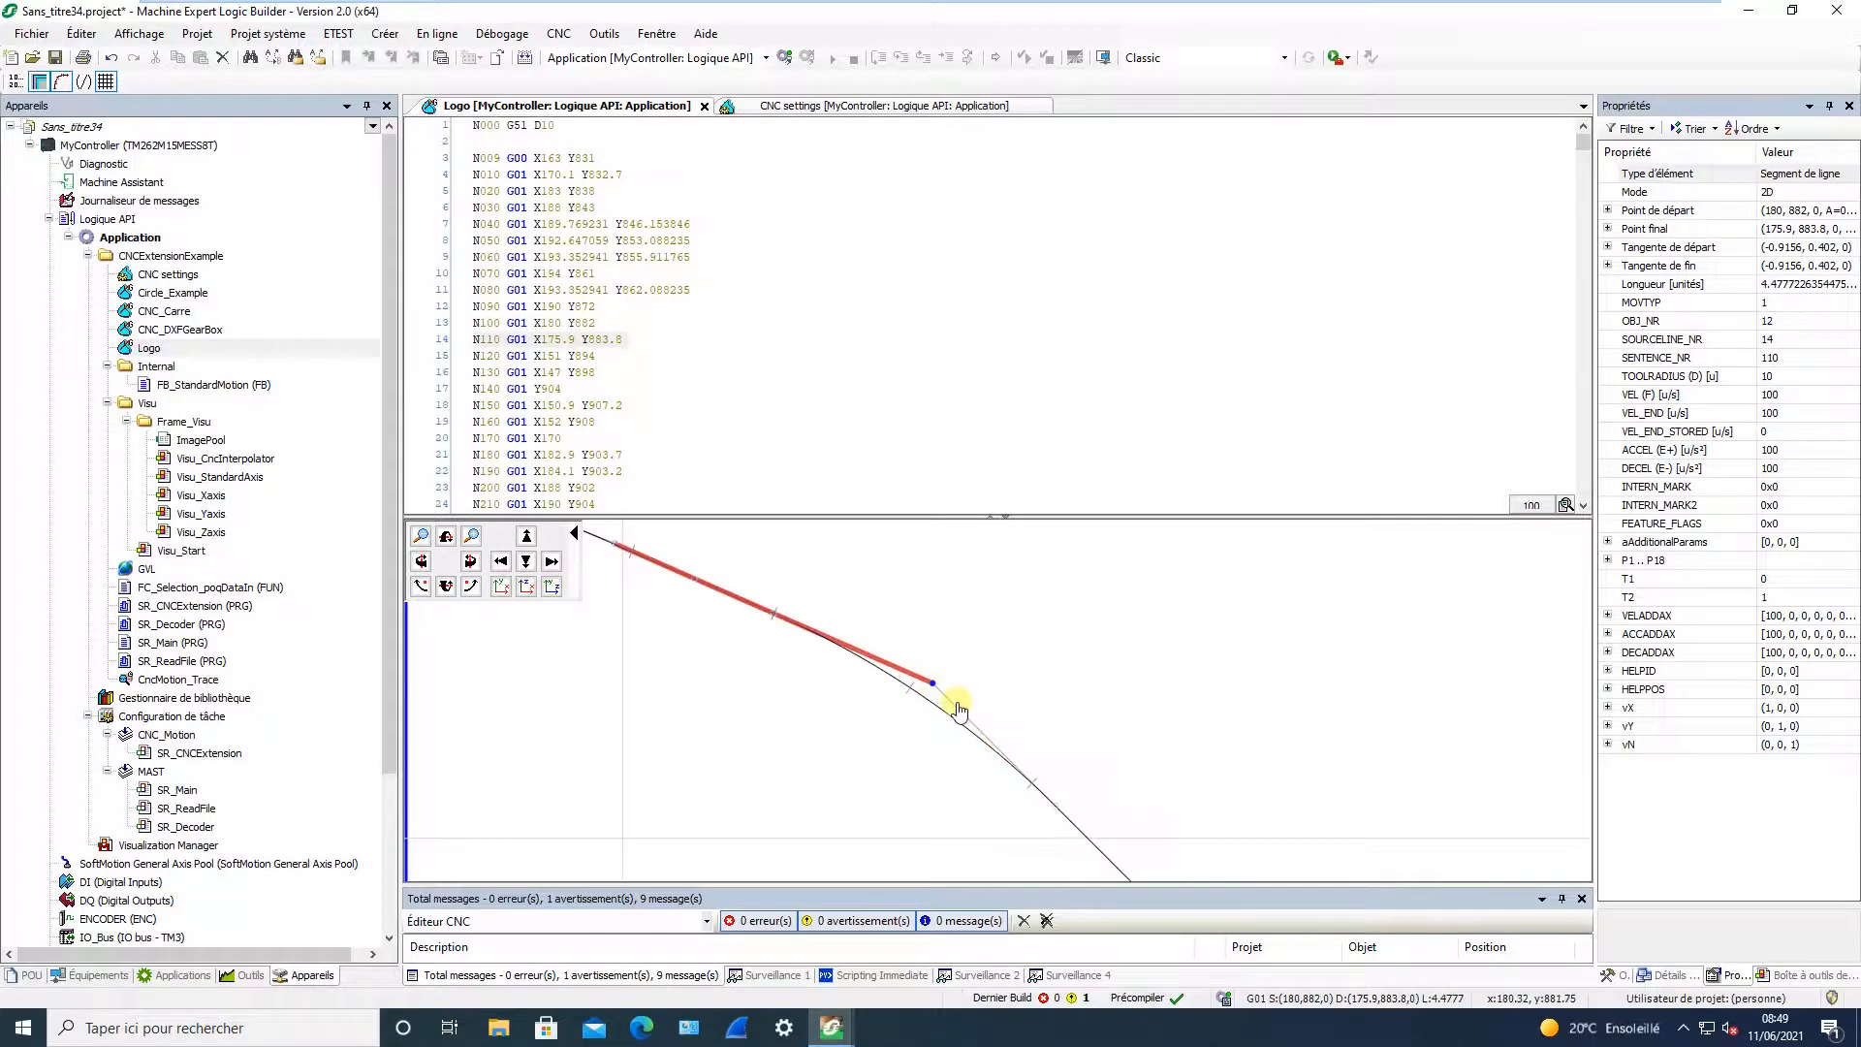
{"action": "left_click", "coordinate": [954, 708]}
{"action": "left_click", "coordinate": [934, 684]}
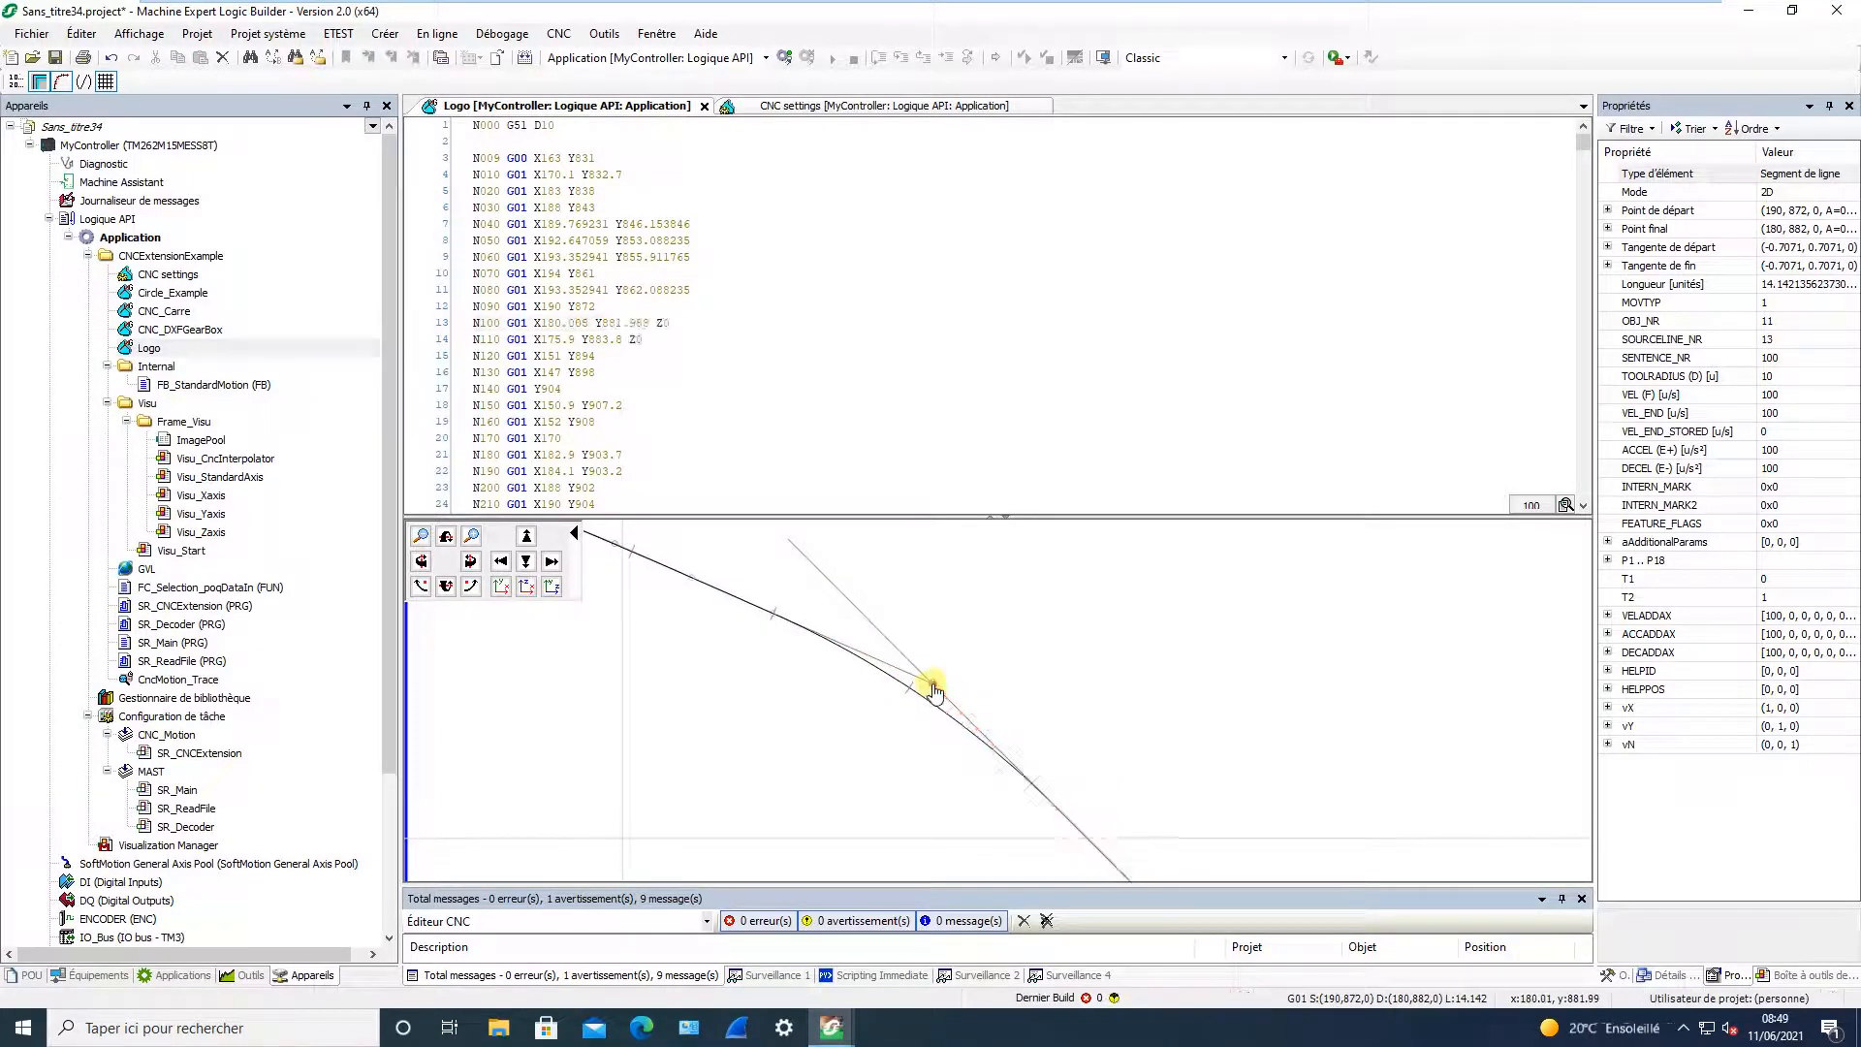
{"action": "left_click", "coordinate": [882, 659]}
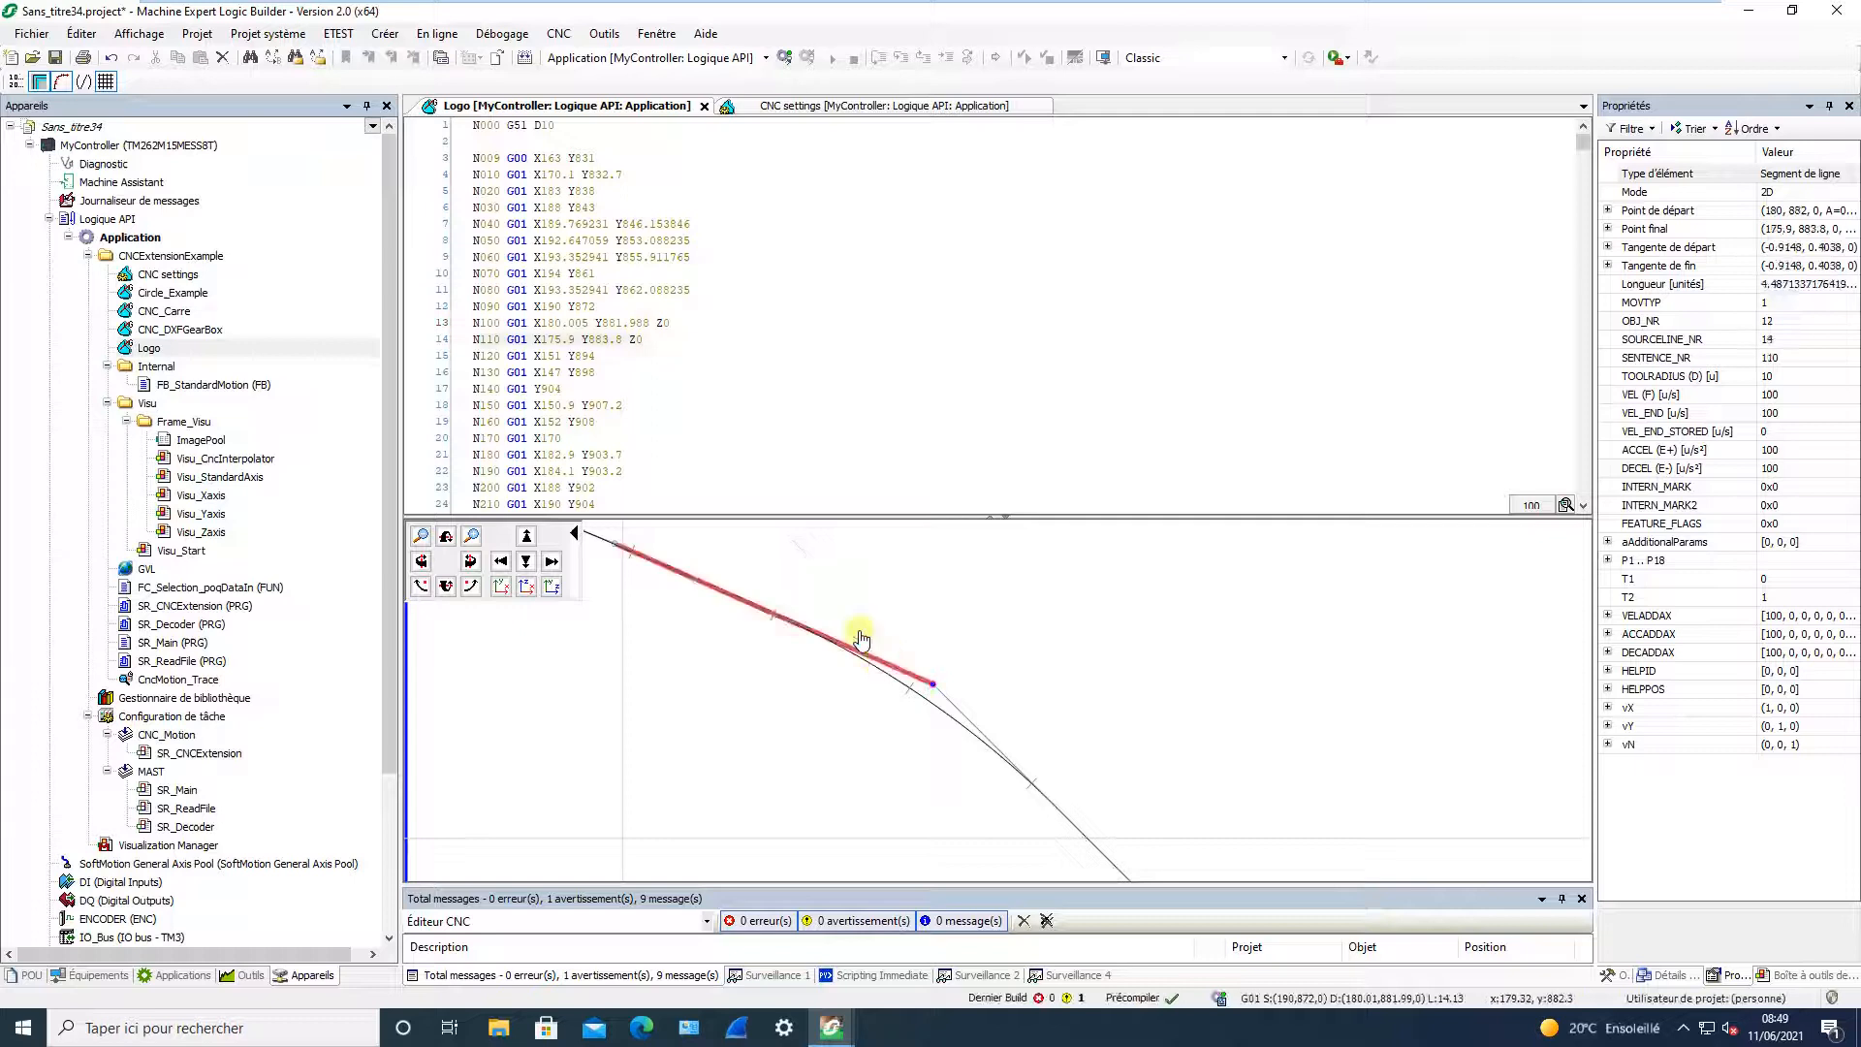
- Step through the G01 blocks from N100 to N250 to examine each corresponding segment in the path preview
{"action": "left_click", "coordinate": [580, 326]}
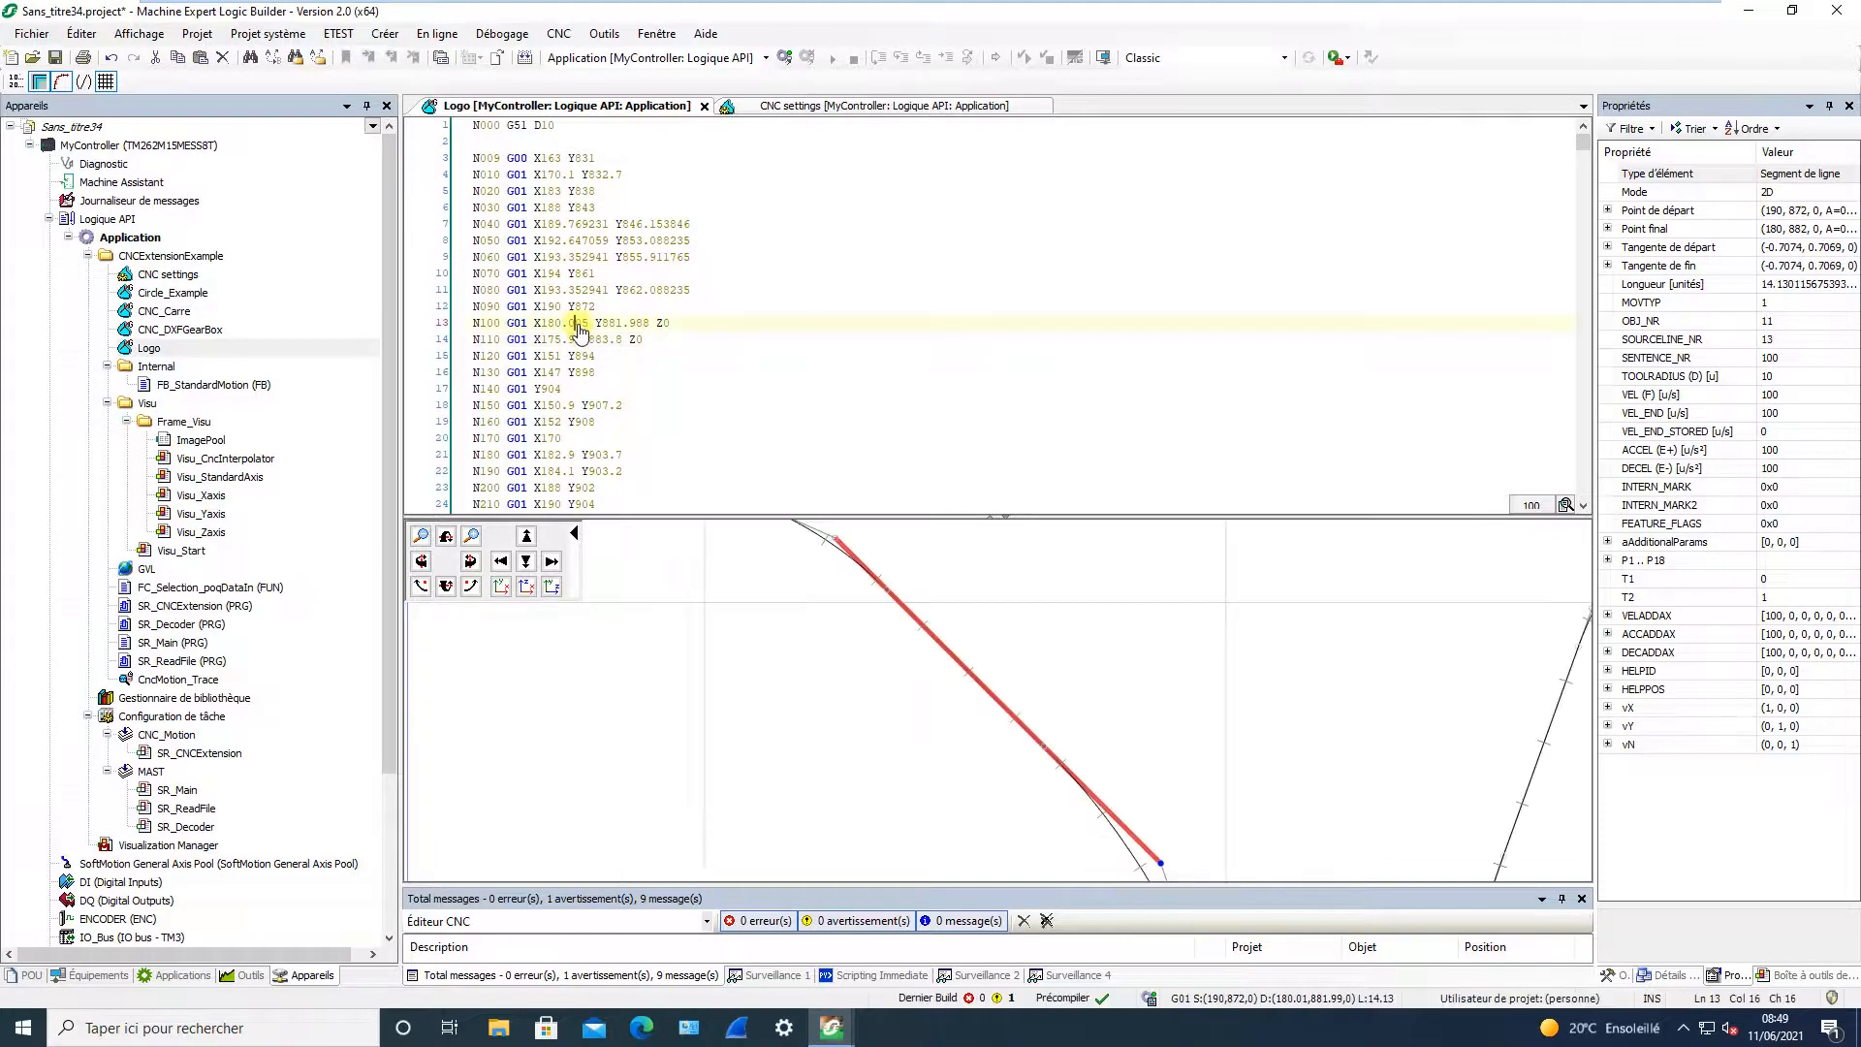
{"action": "key", "text": "Down"}
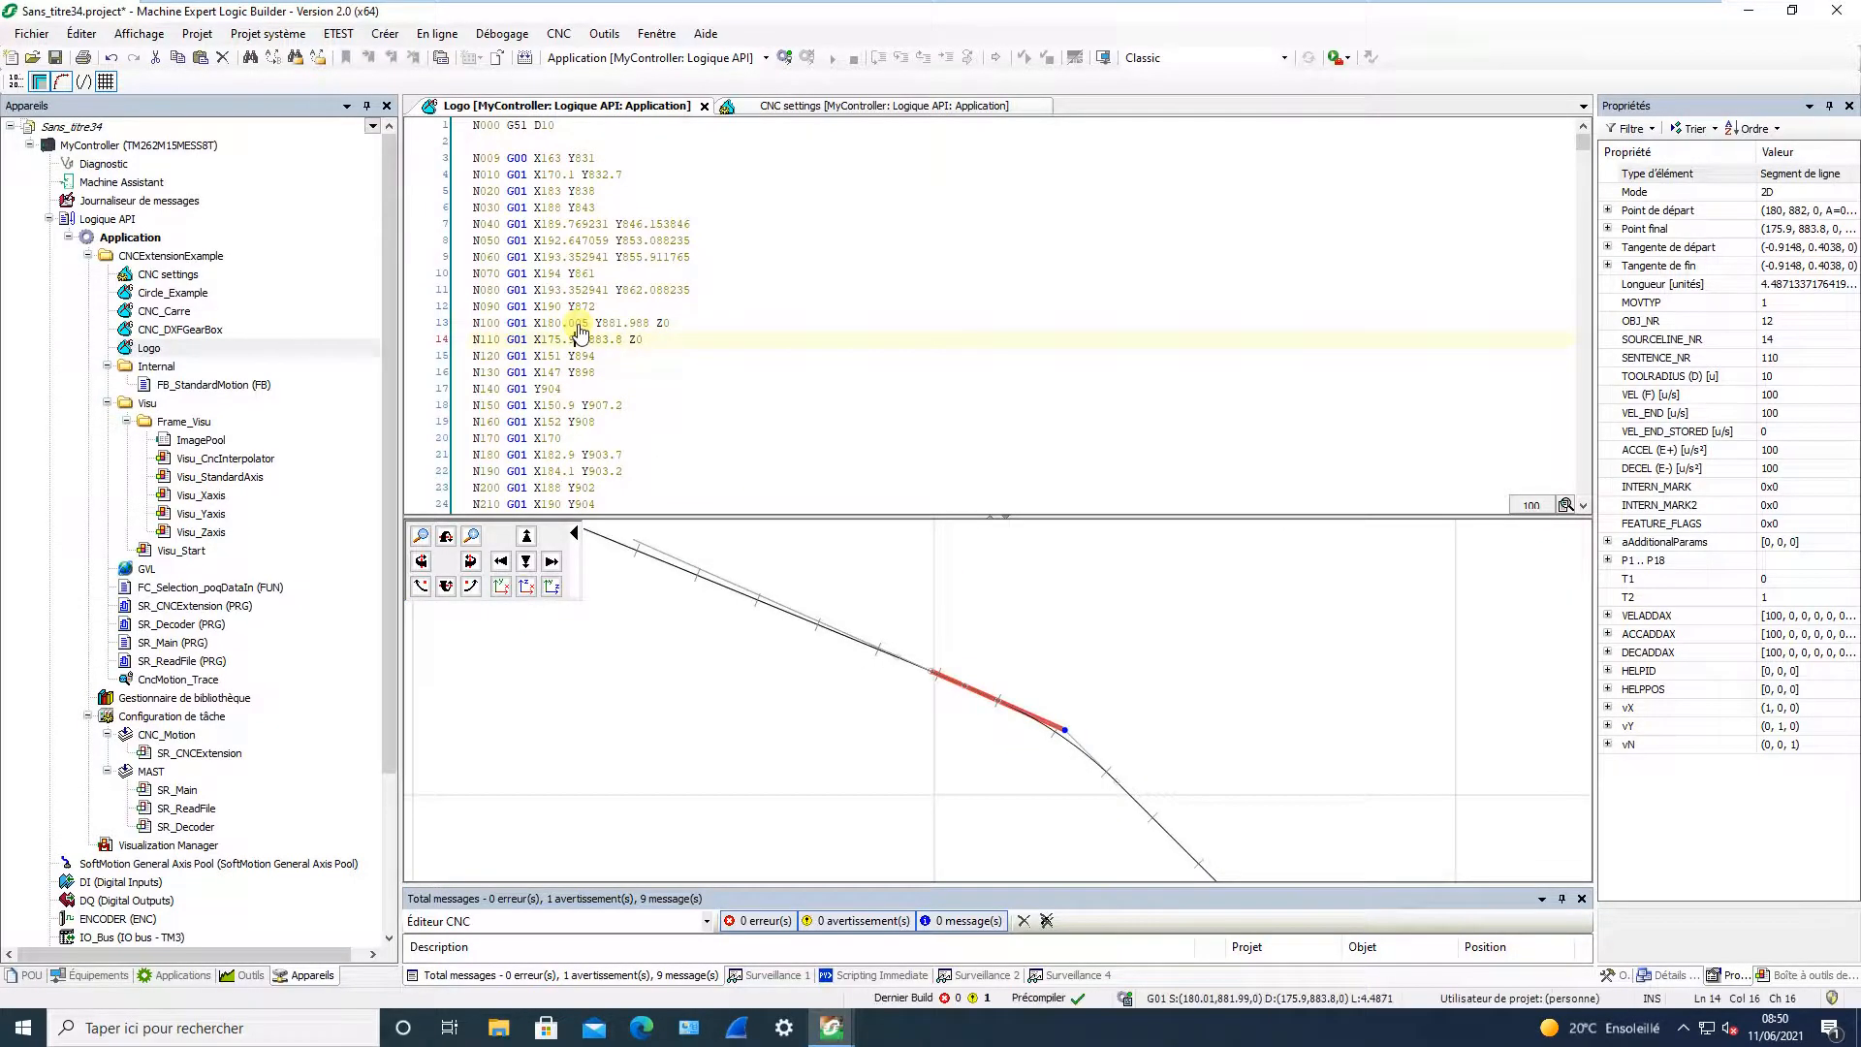
{"action": "key", "text": "Down"}
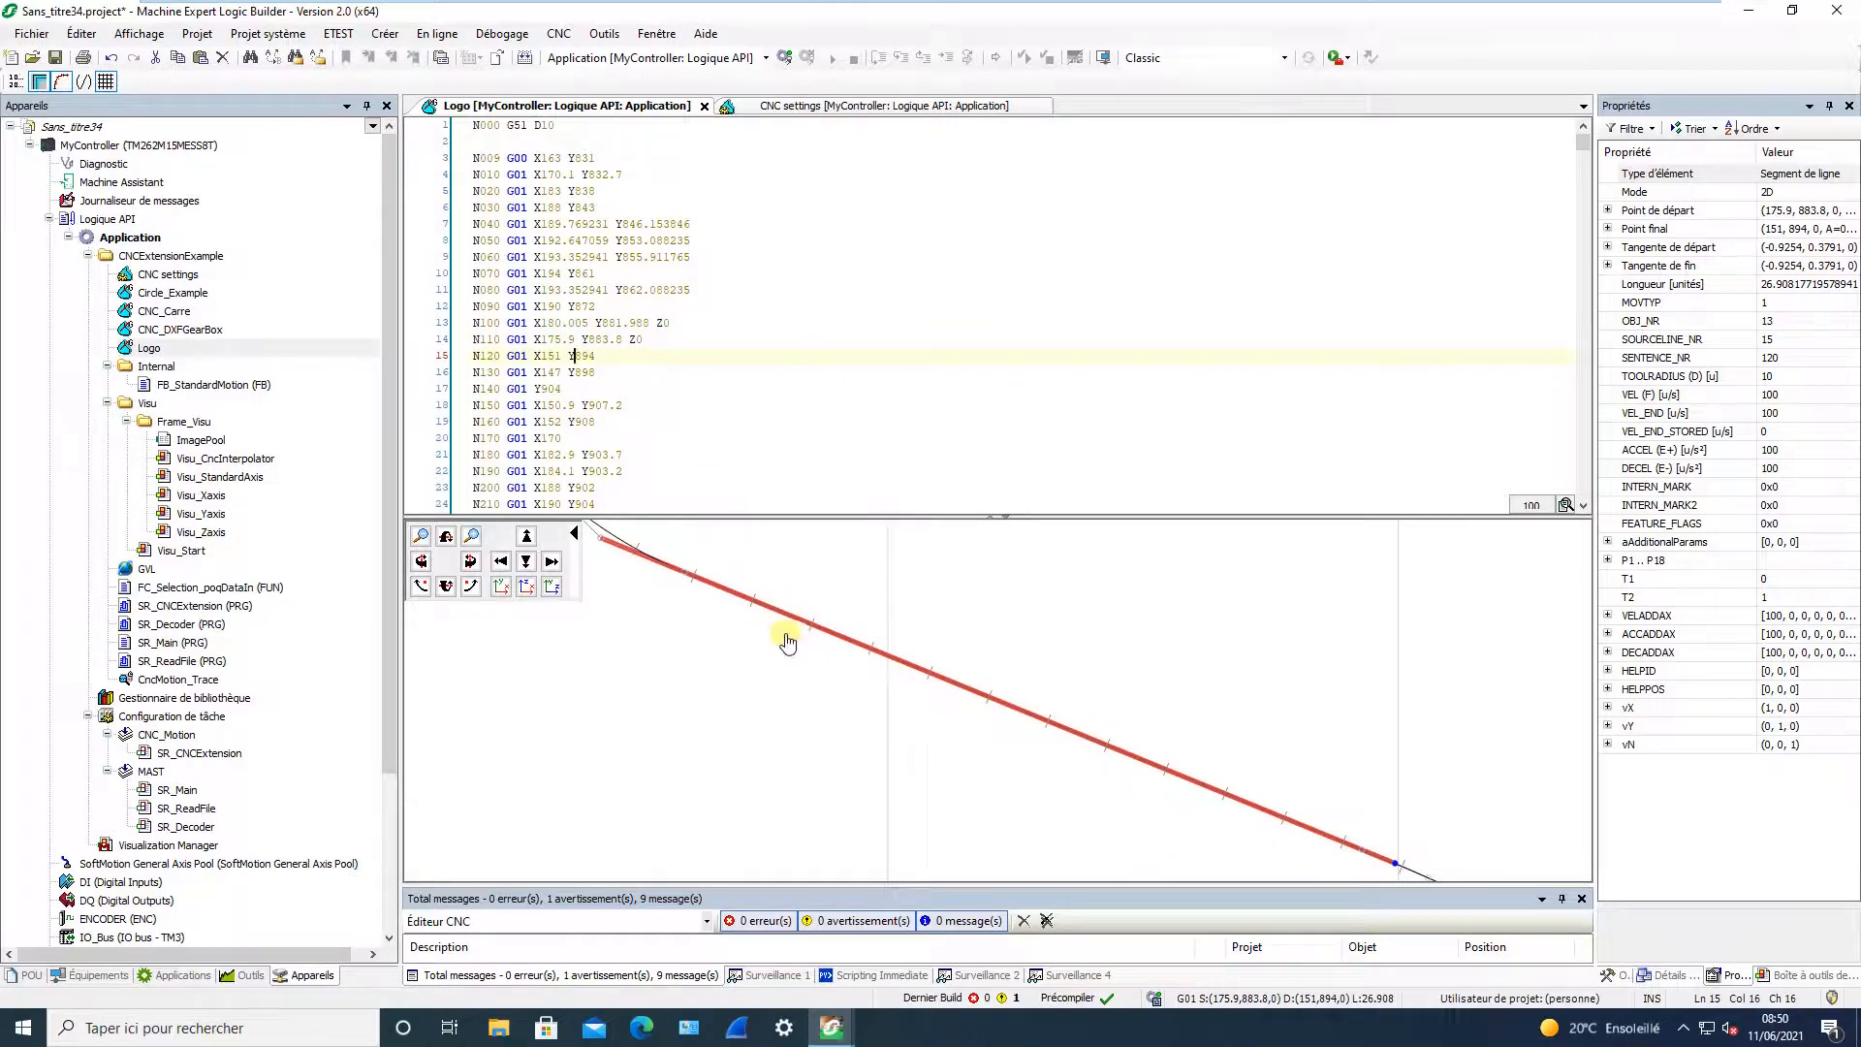
{"action": "key", "text": "Down"}
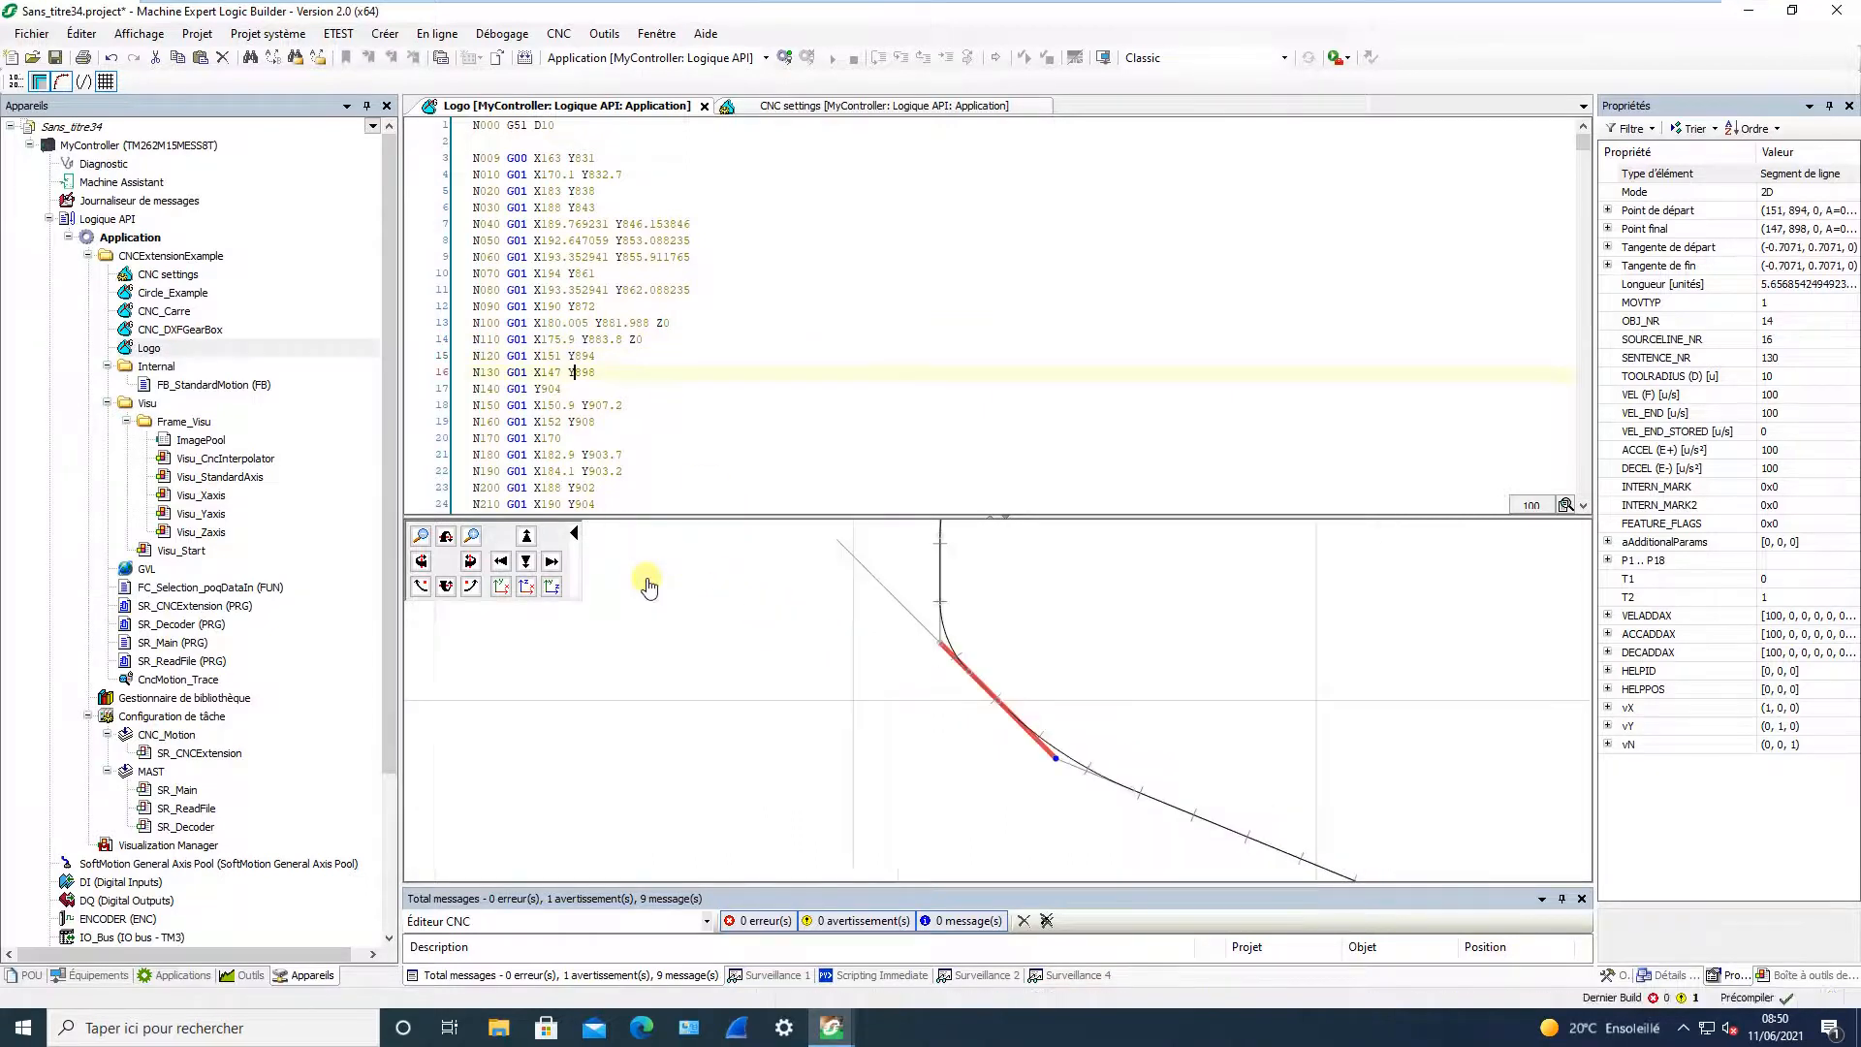
{"action": "key", "text": "Down"}
{"action": "key", "text": "Down"}
{"action": "key", "text": "Down"}
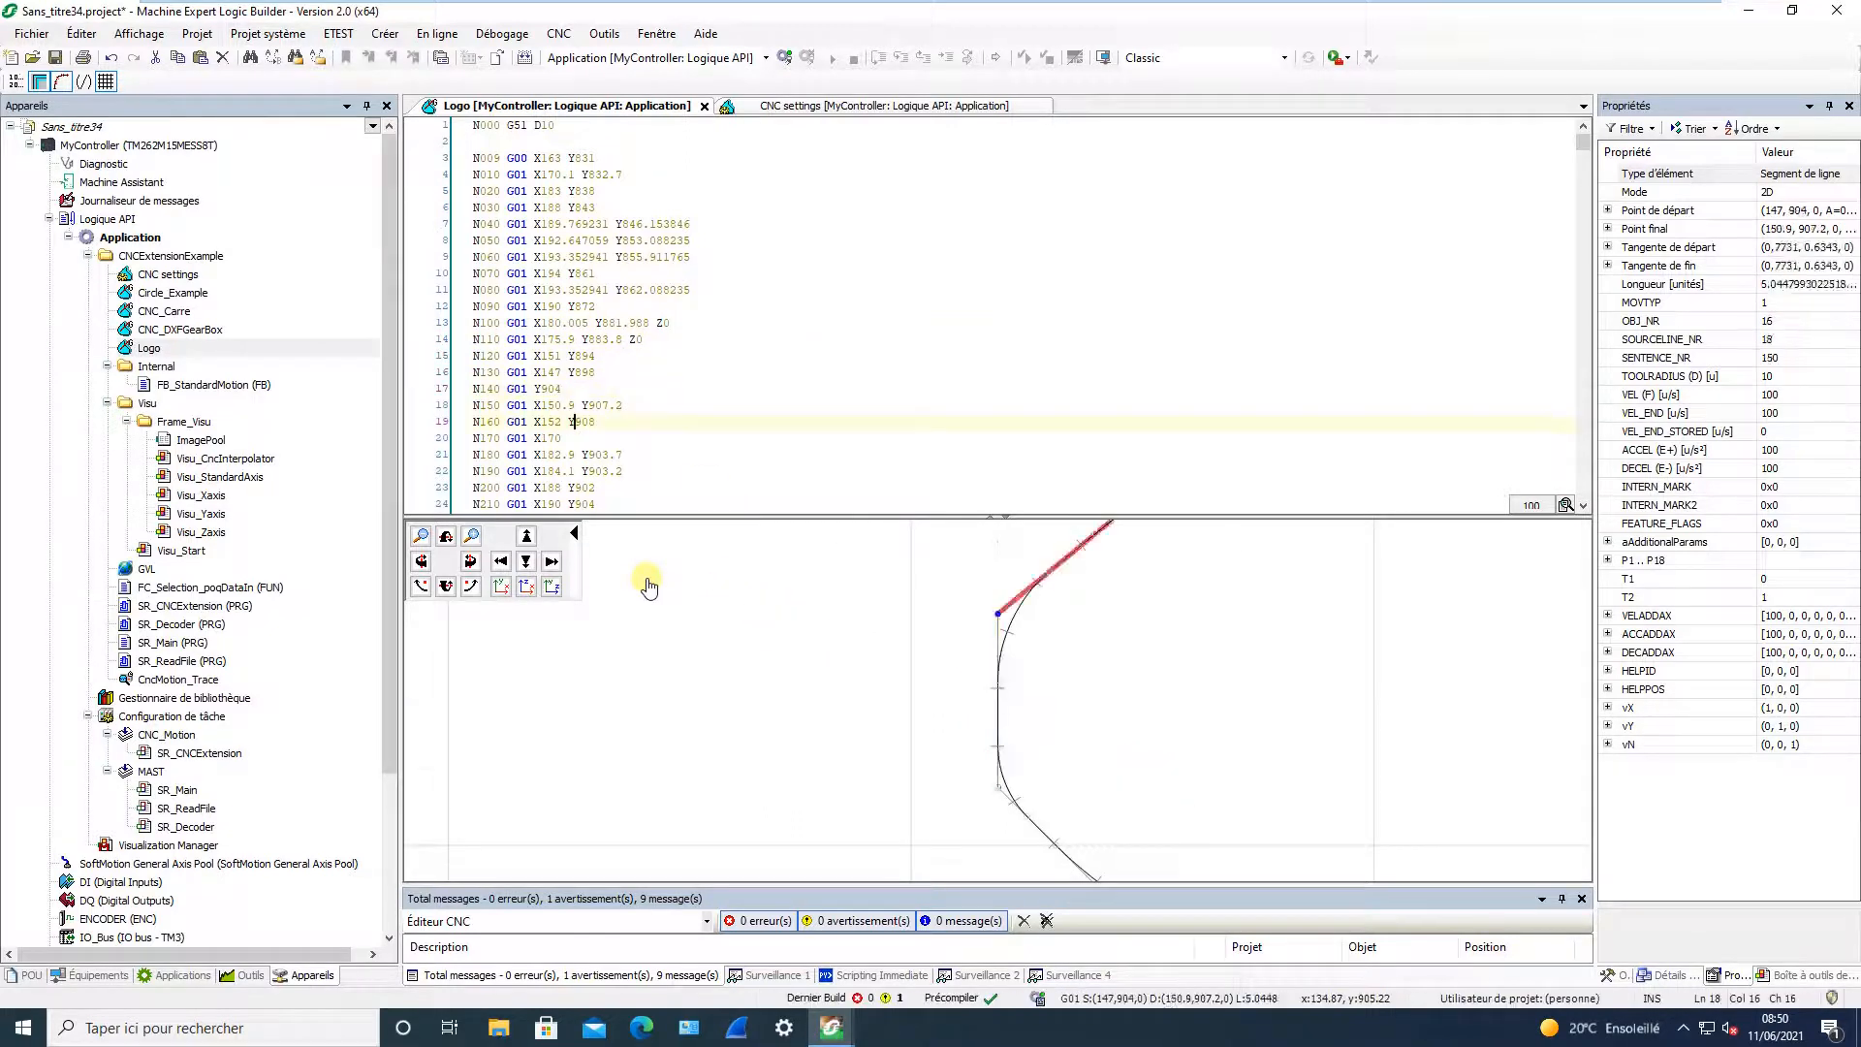
{"action": "key", "text": "Down"}
{"action": "key", "text": "Down"}
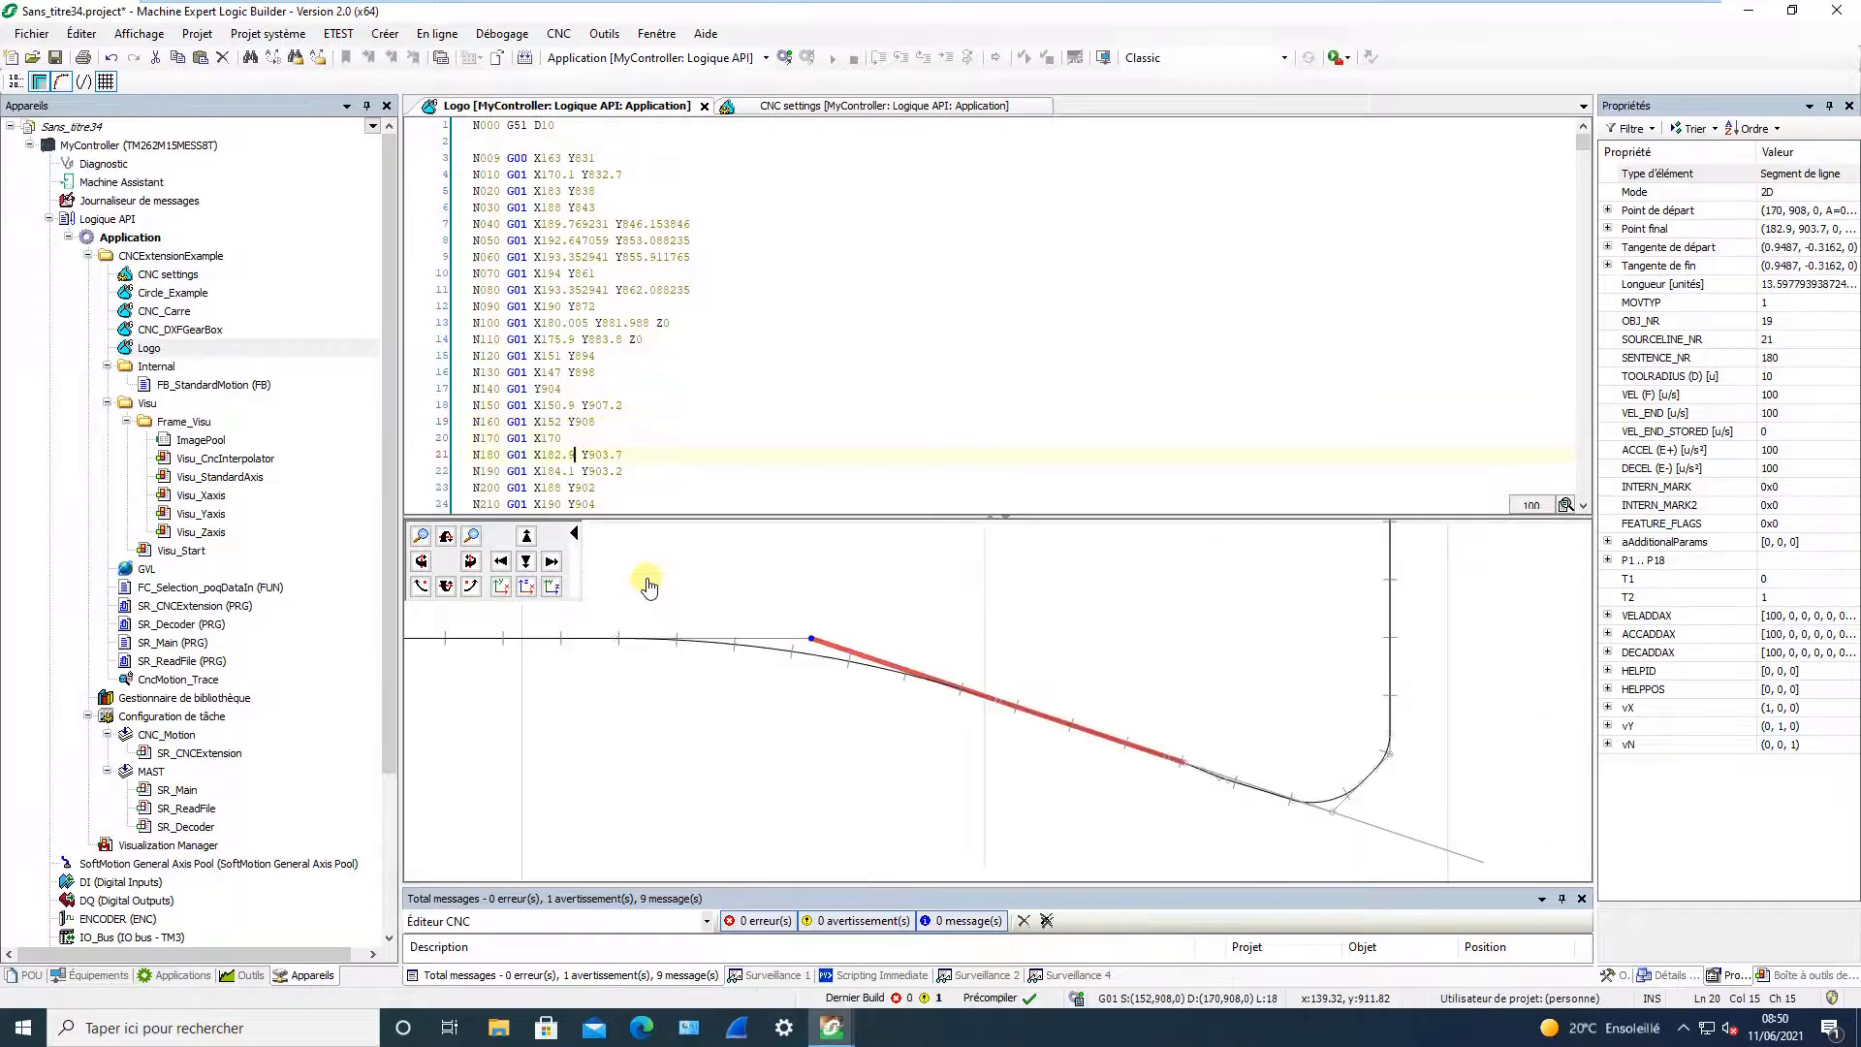
{"action": "key", "text": "Down"}
{"action": "key", "text": "Down"}
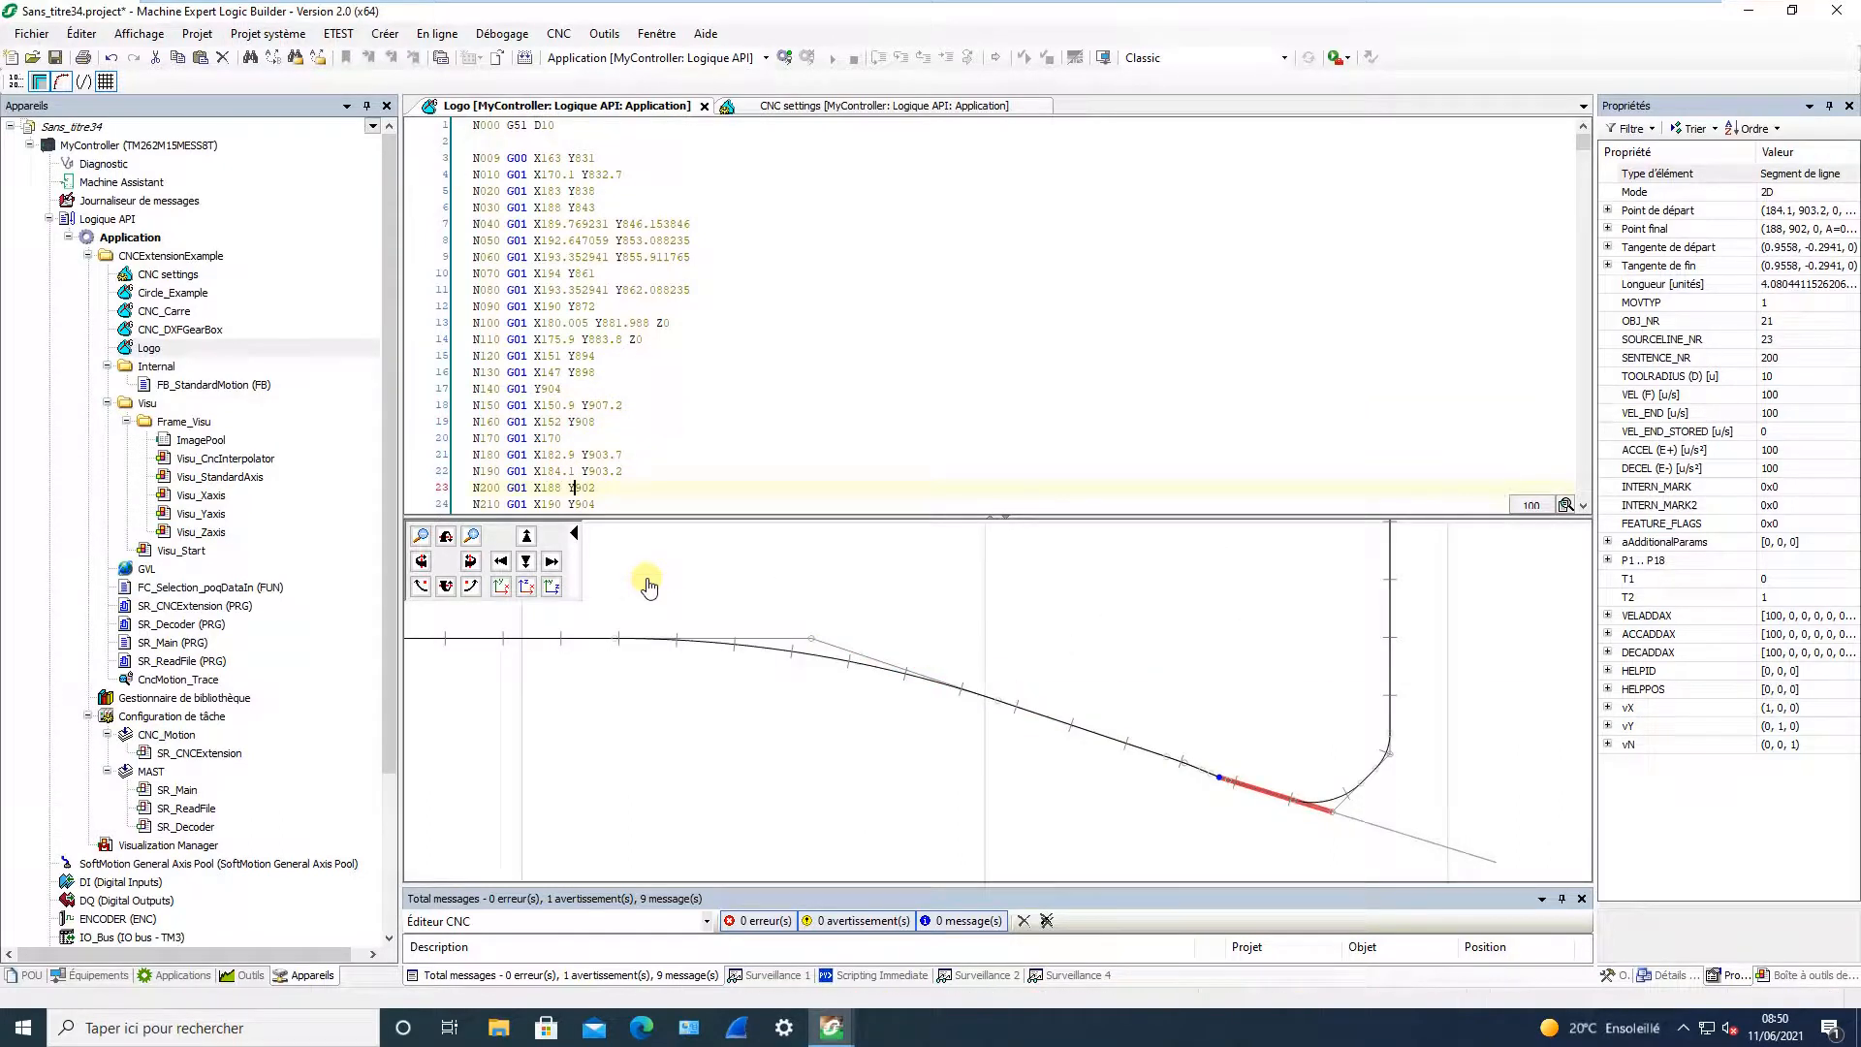
{"action": "key", "text": "Down"}
{"action": "key", "text": "Down"}
{"action": "key", "text": "Down"}
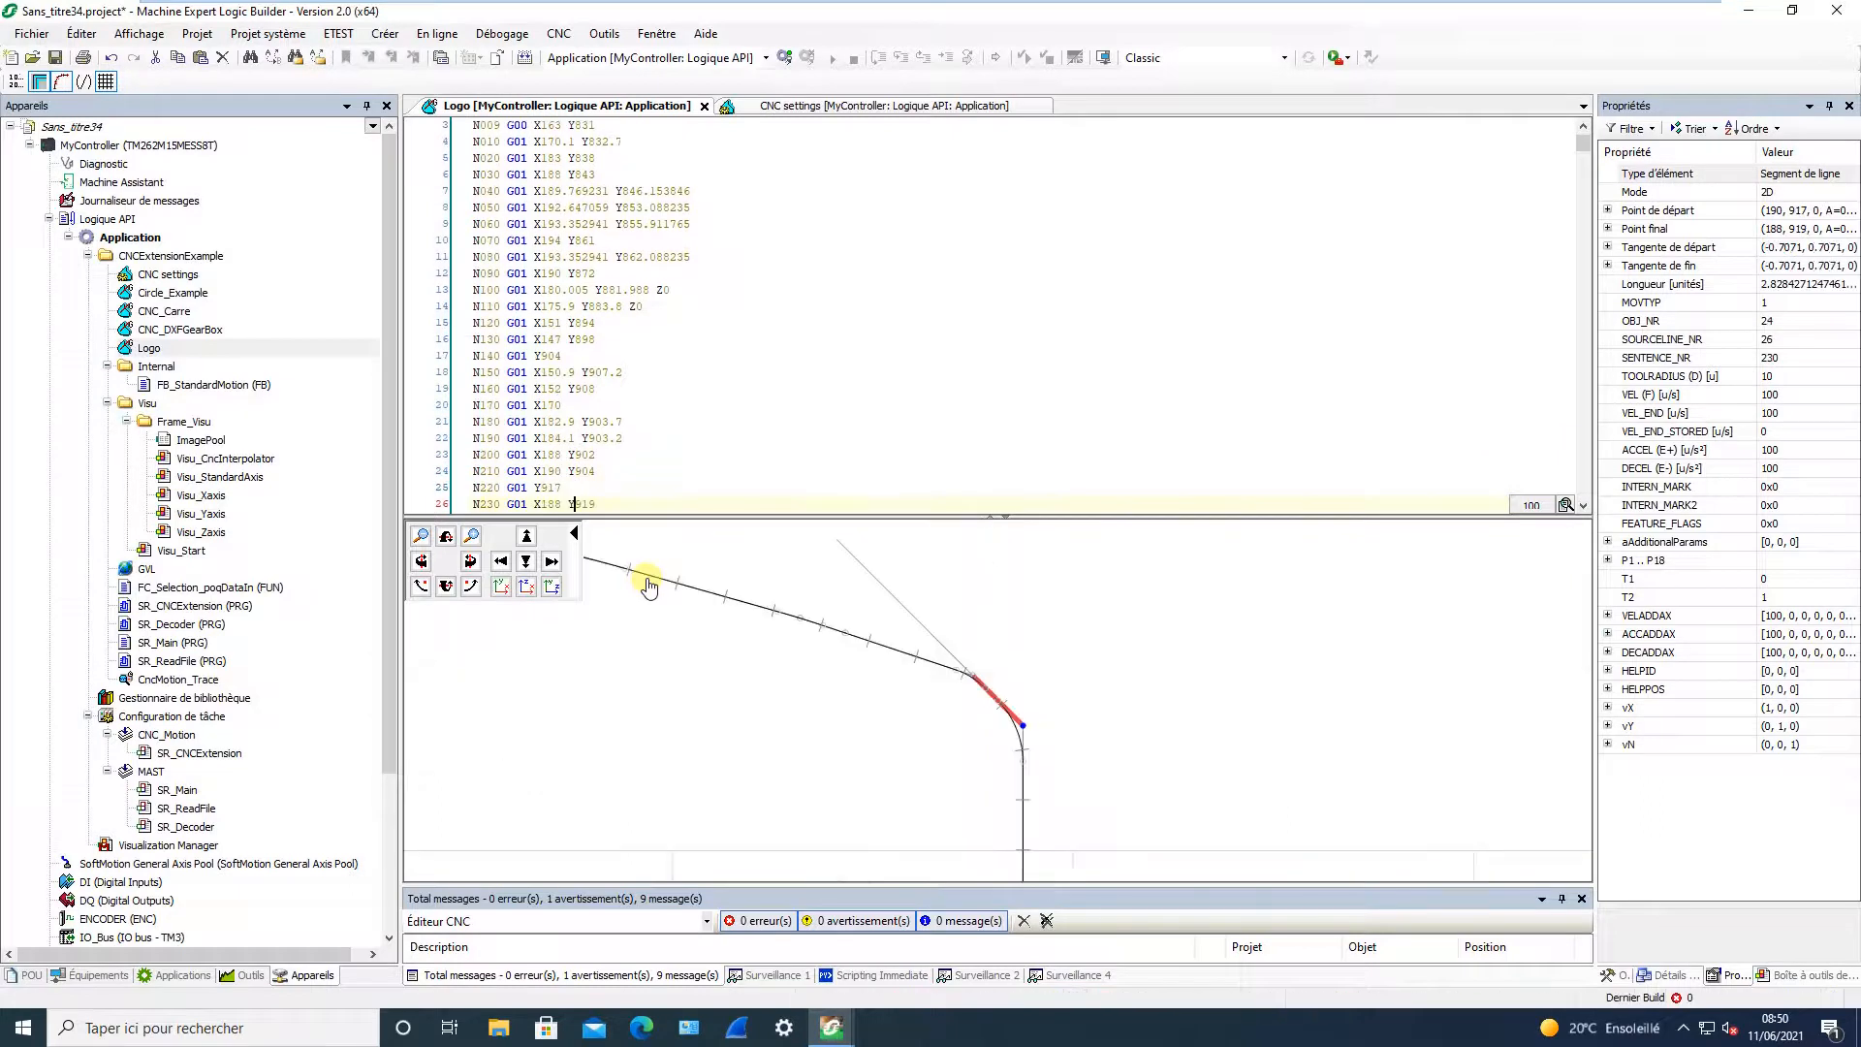
{"action": "key", "text": "Down"}
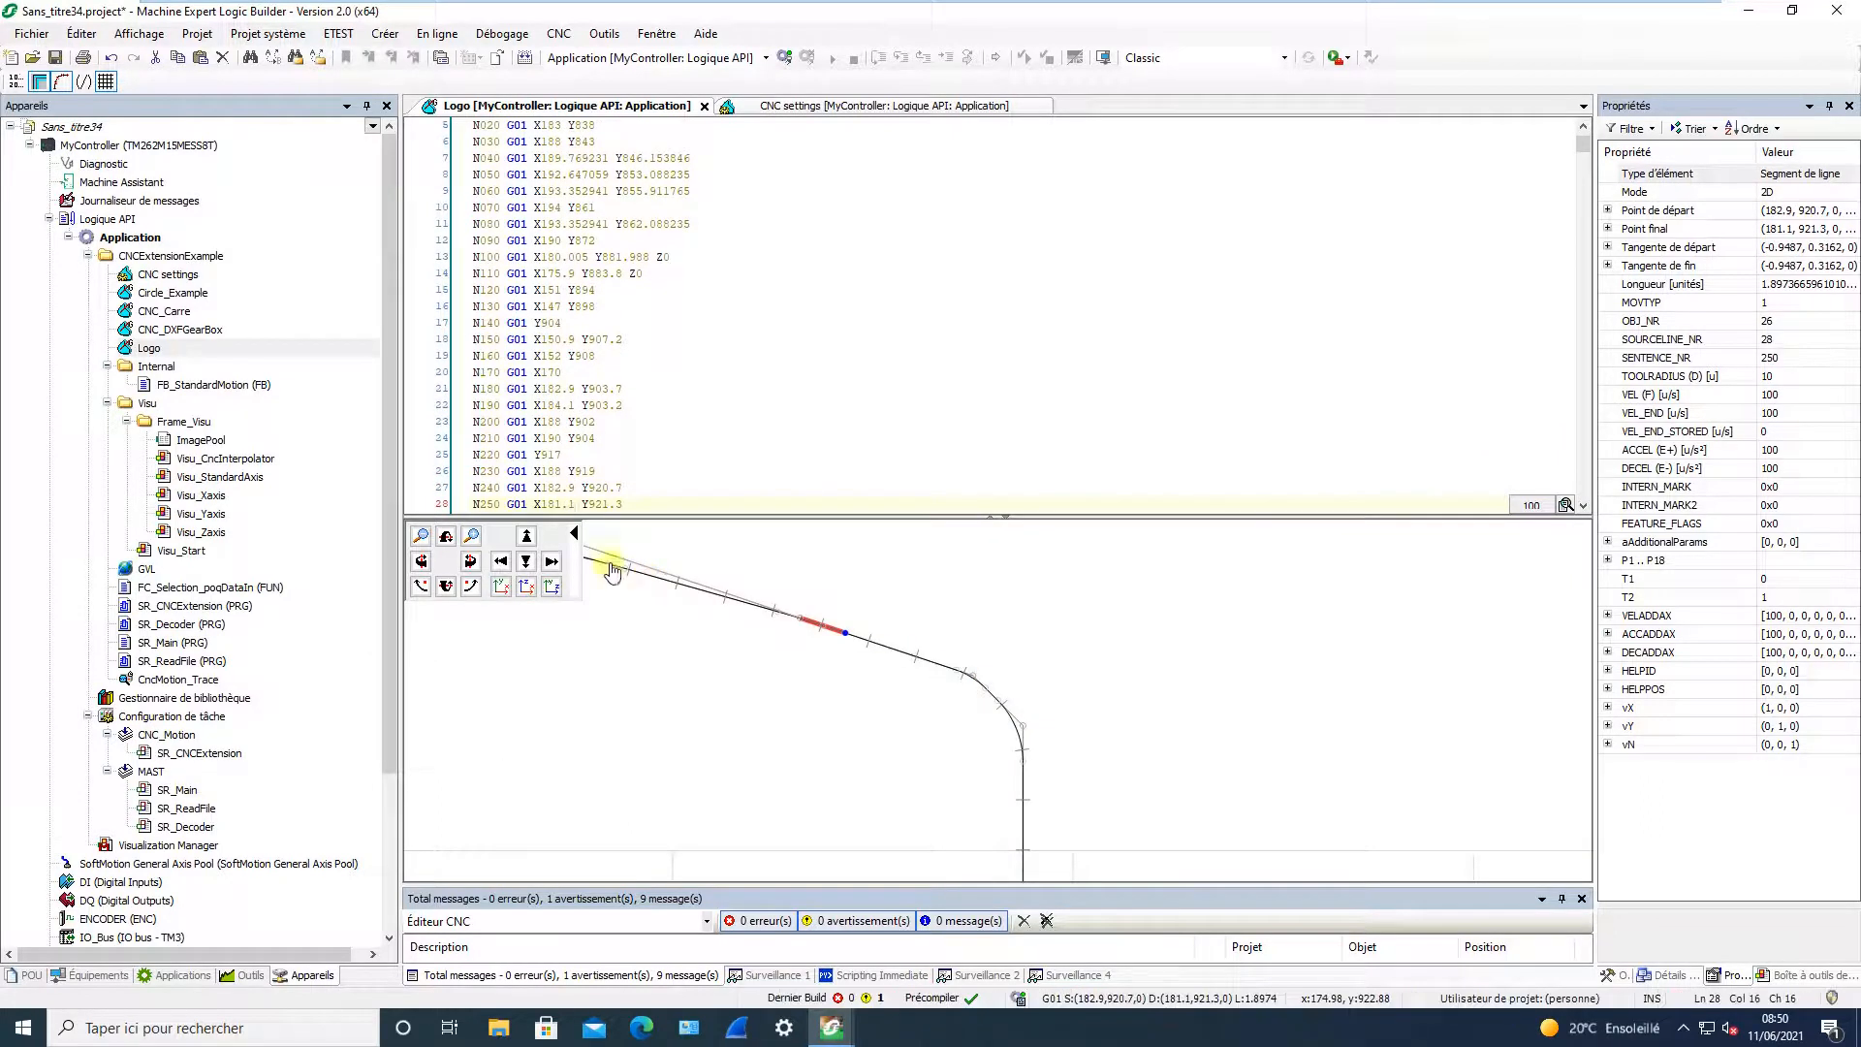